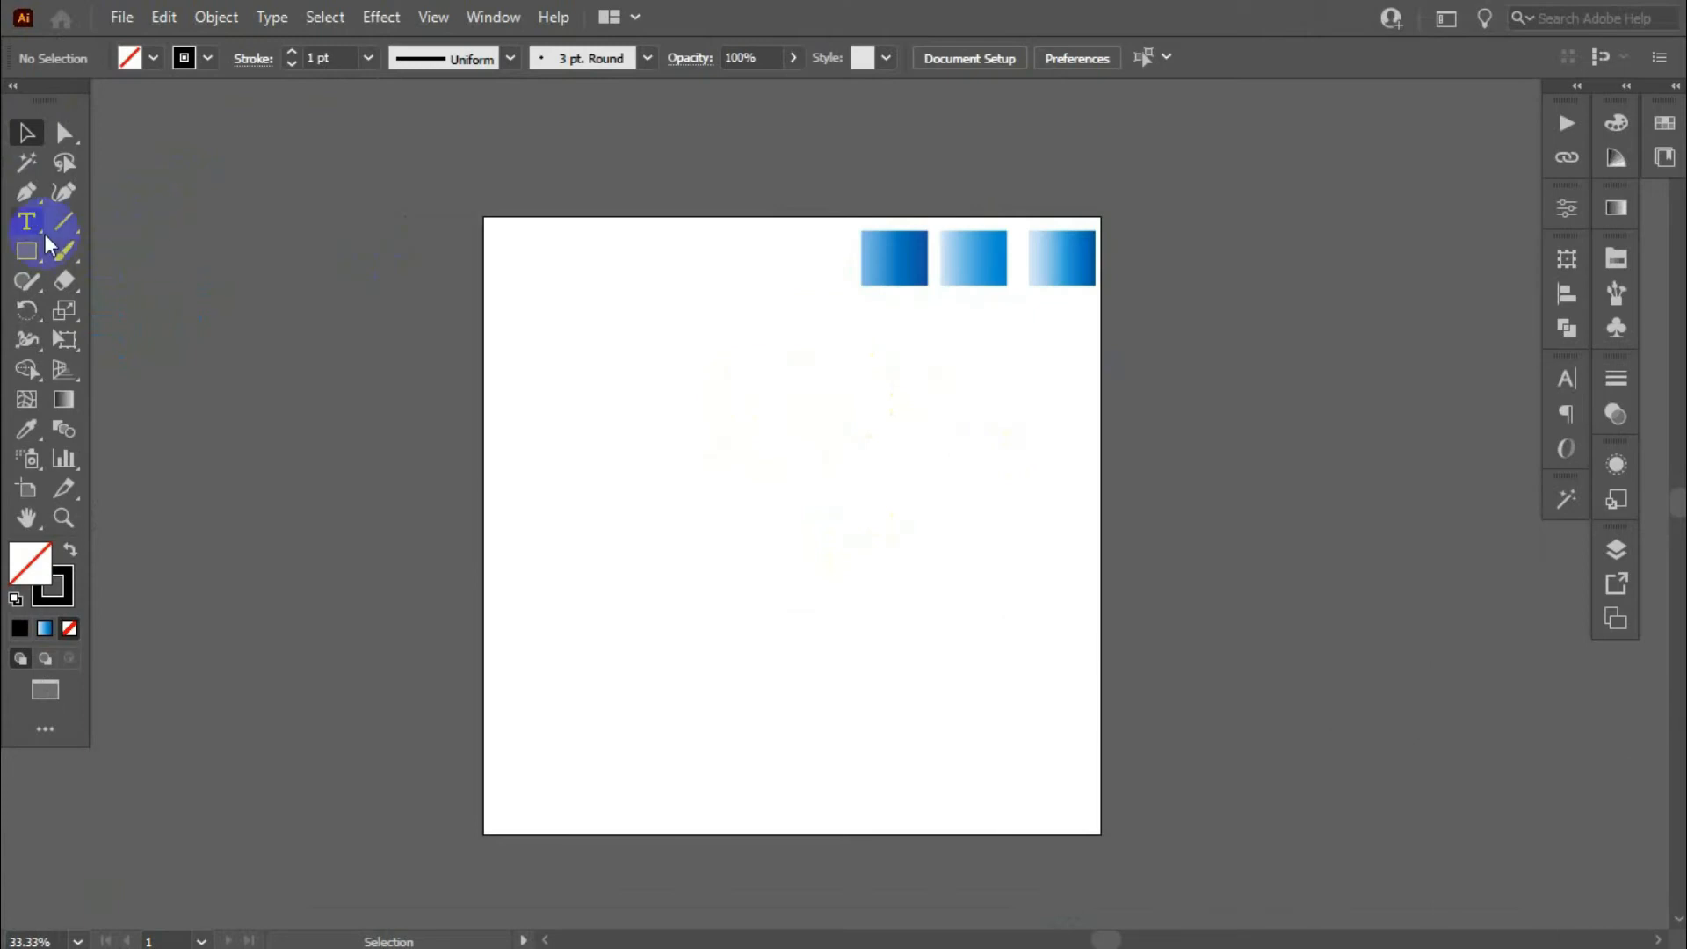
- Create a 100 x 100 px circle with the Ellipse tool
drag(29, 254, 129, 311)
click(714, 466)
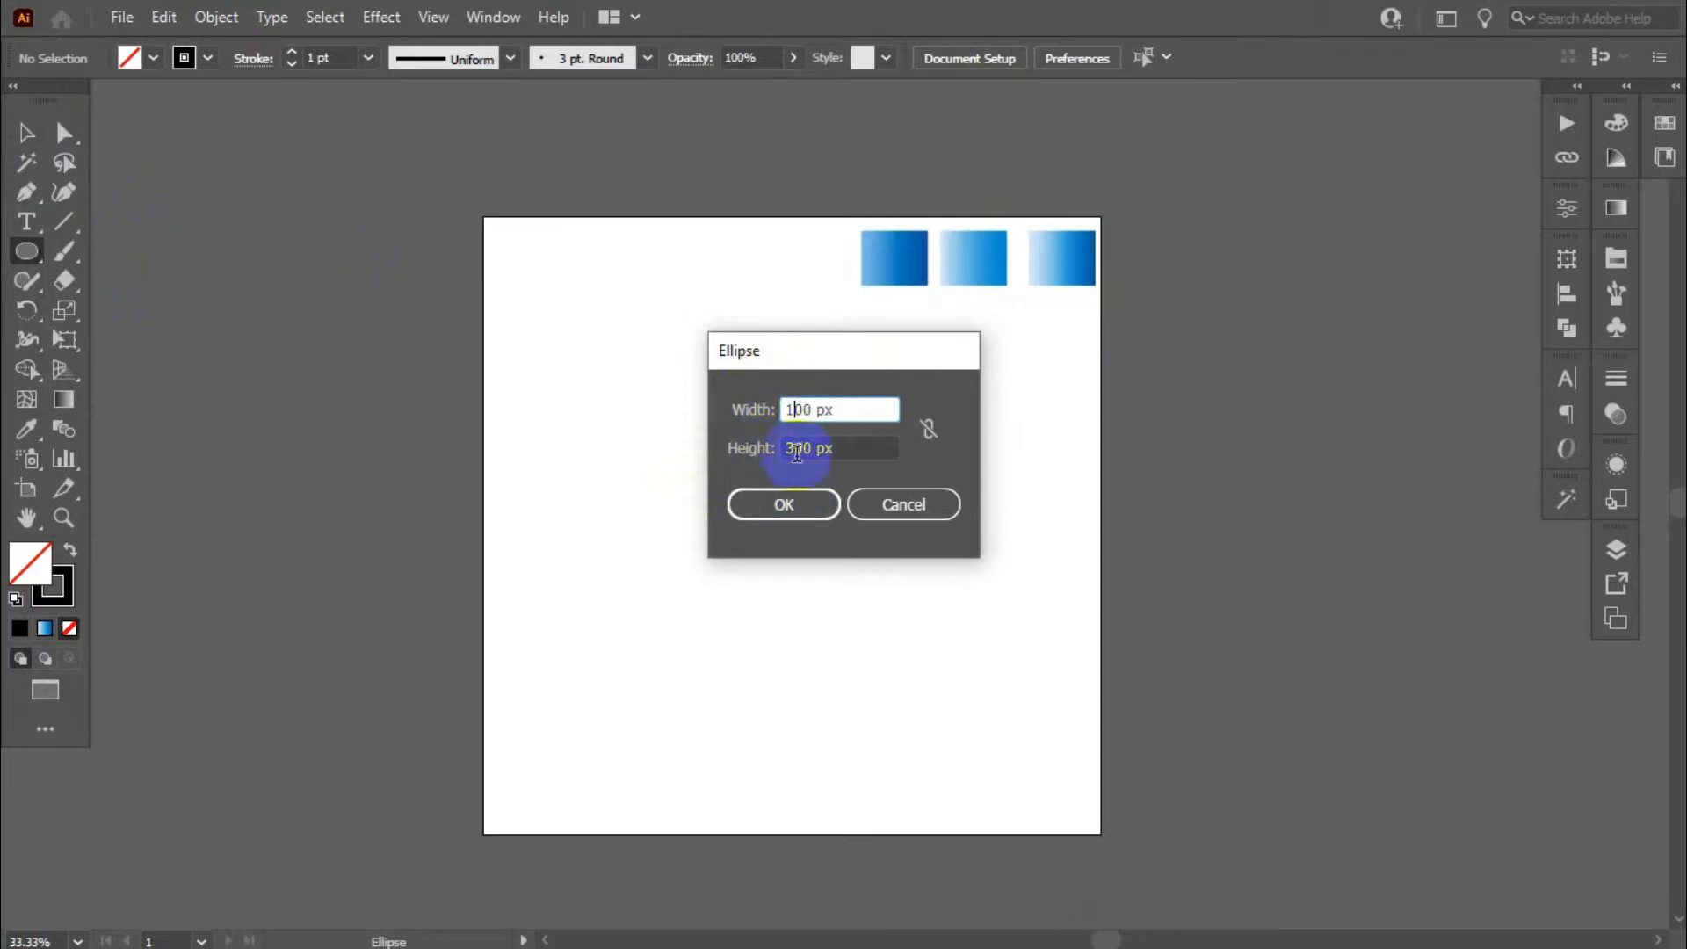
click(793, 450)
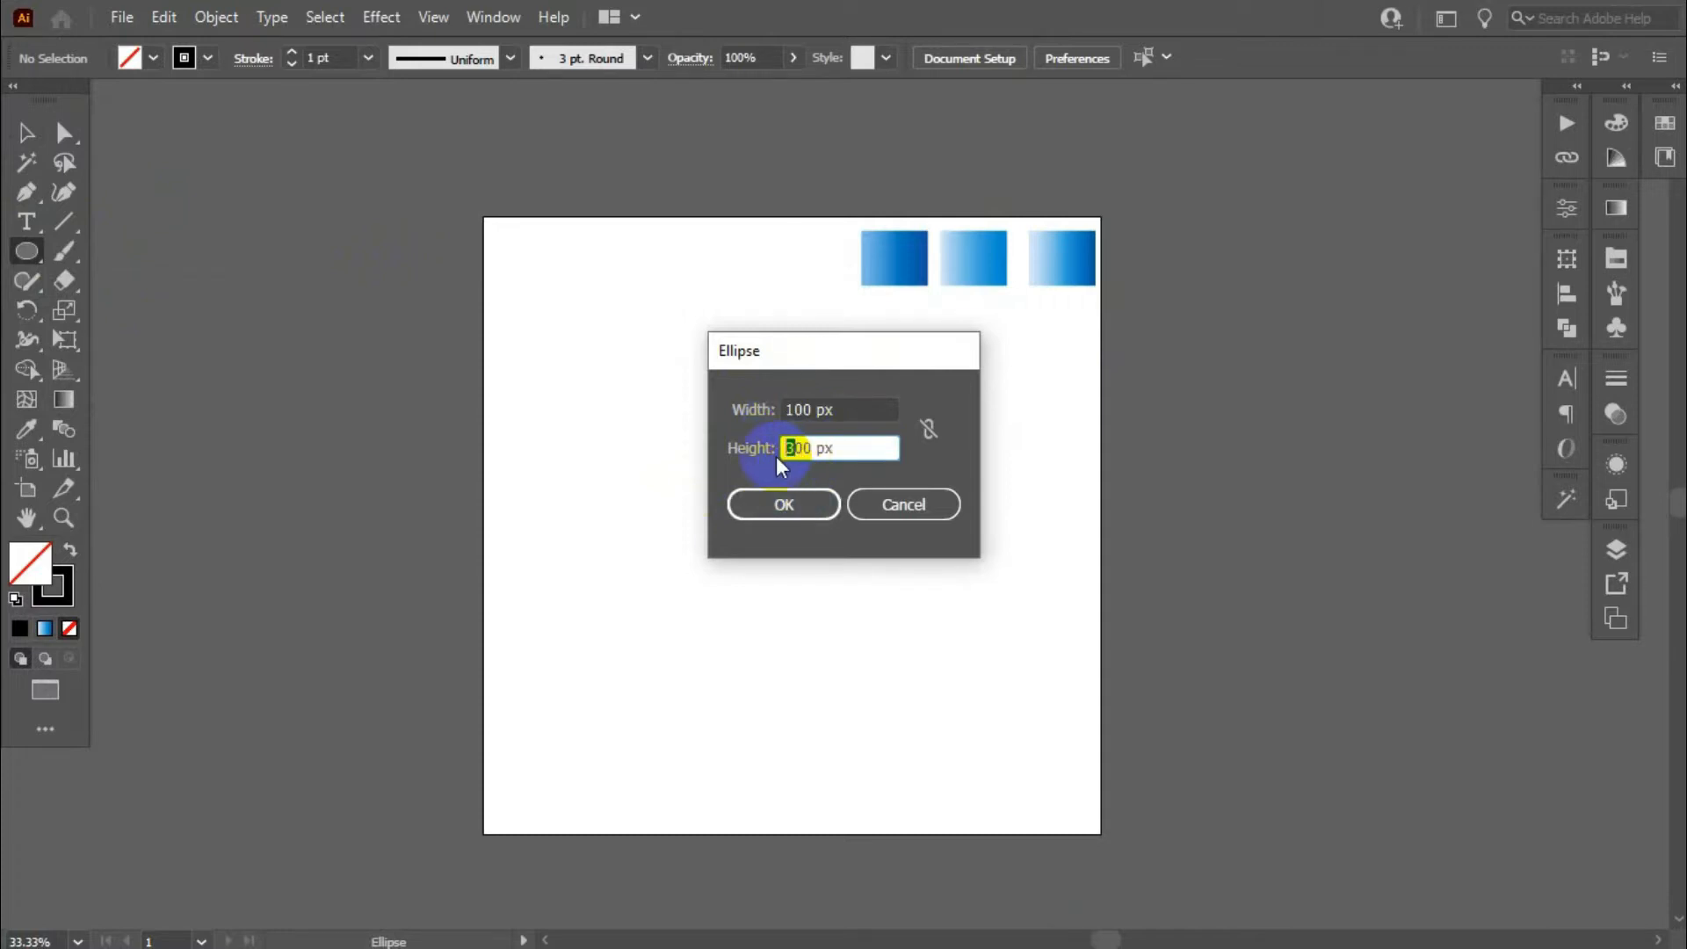
click(799, 503)
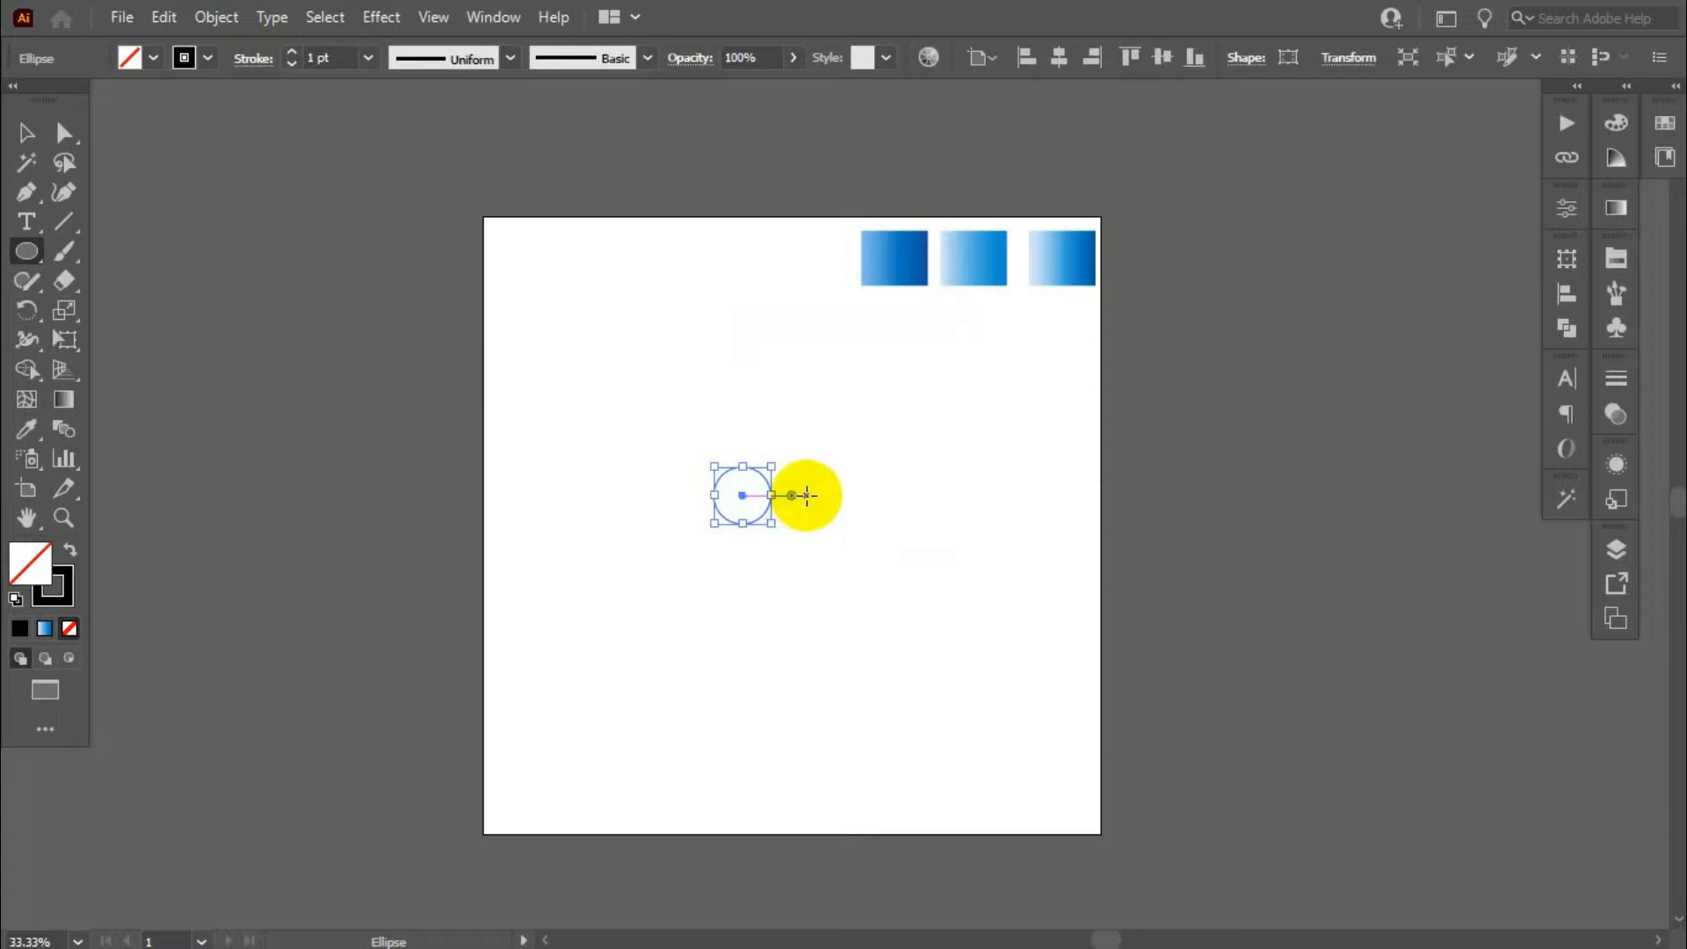
- Center the circle horizontally and vertically on the artboard
click(26, 133)
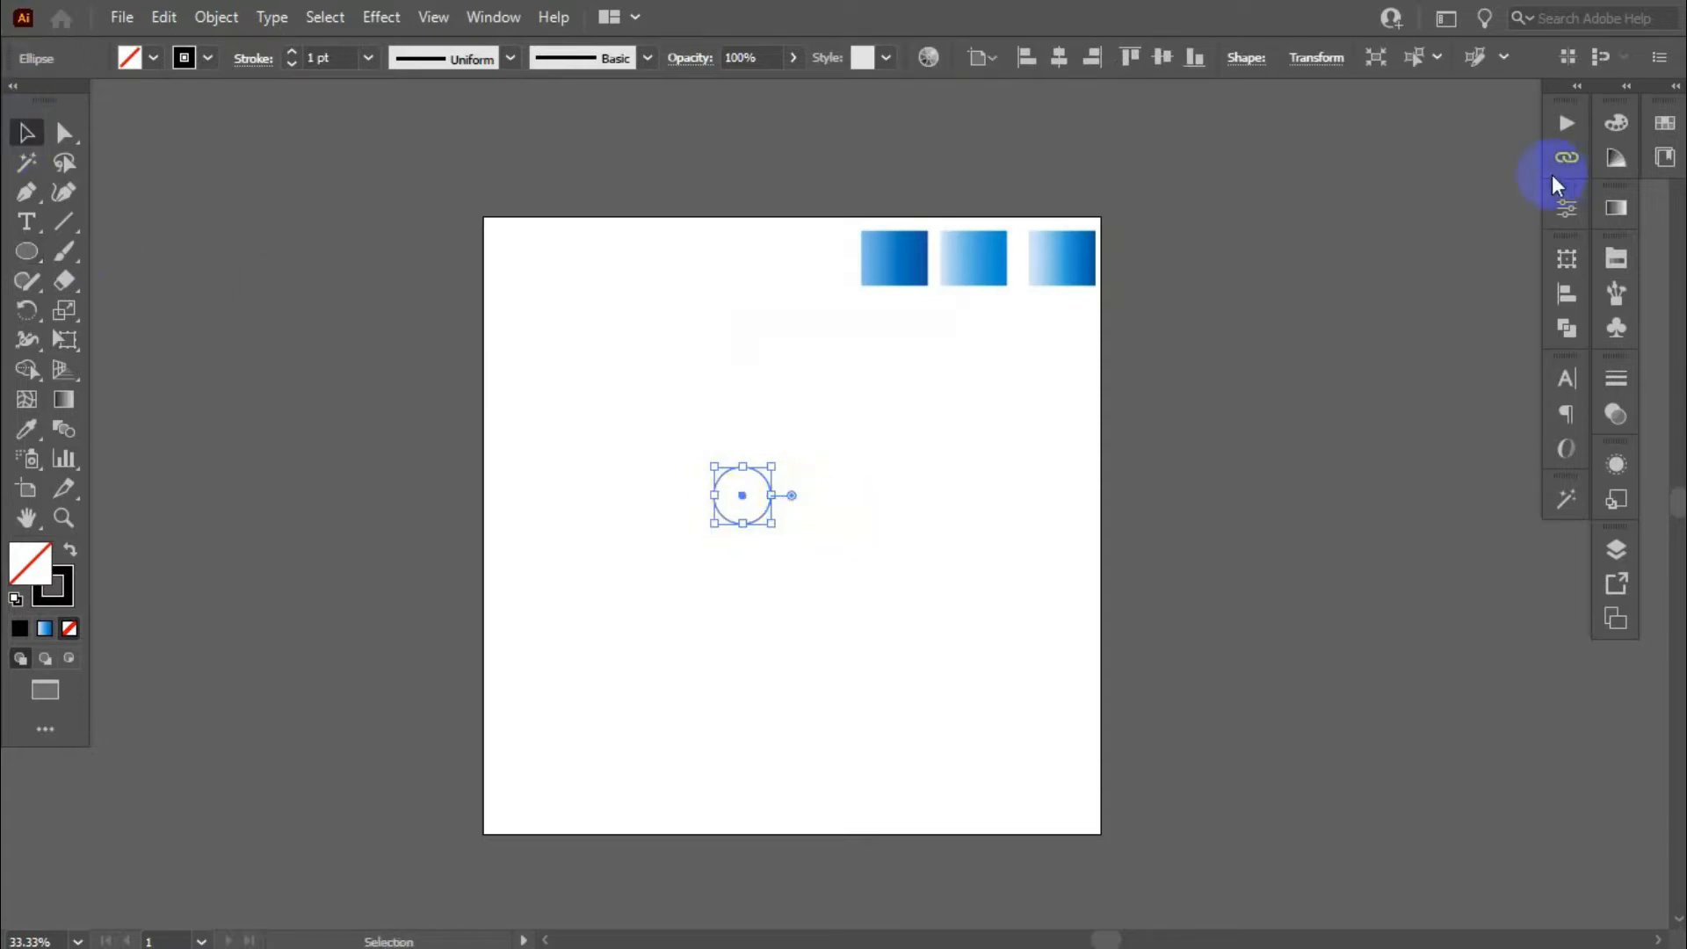
click(1059, 57)
click(1160, 57)
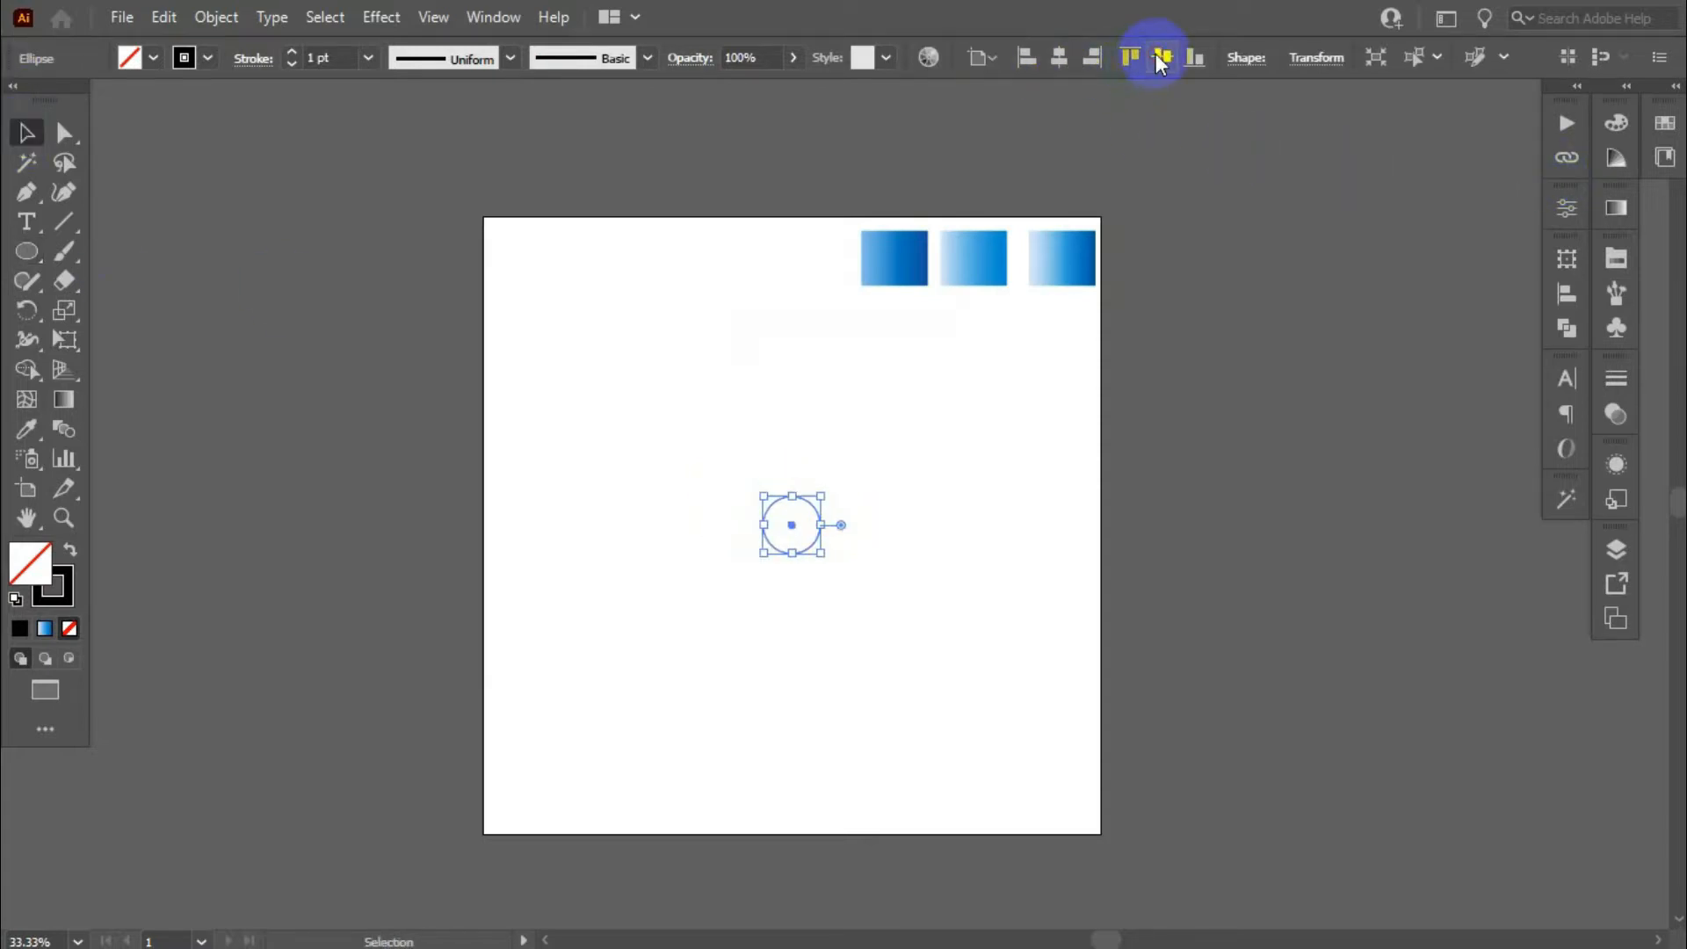
- Move the circle up and stack two copies straight below it, each touching the one above
scroll(763, 480, up, 2)
drag(853, 532, 837, 270)
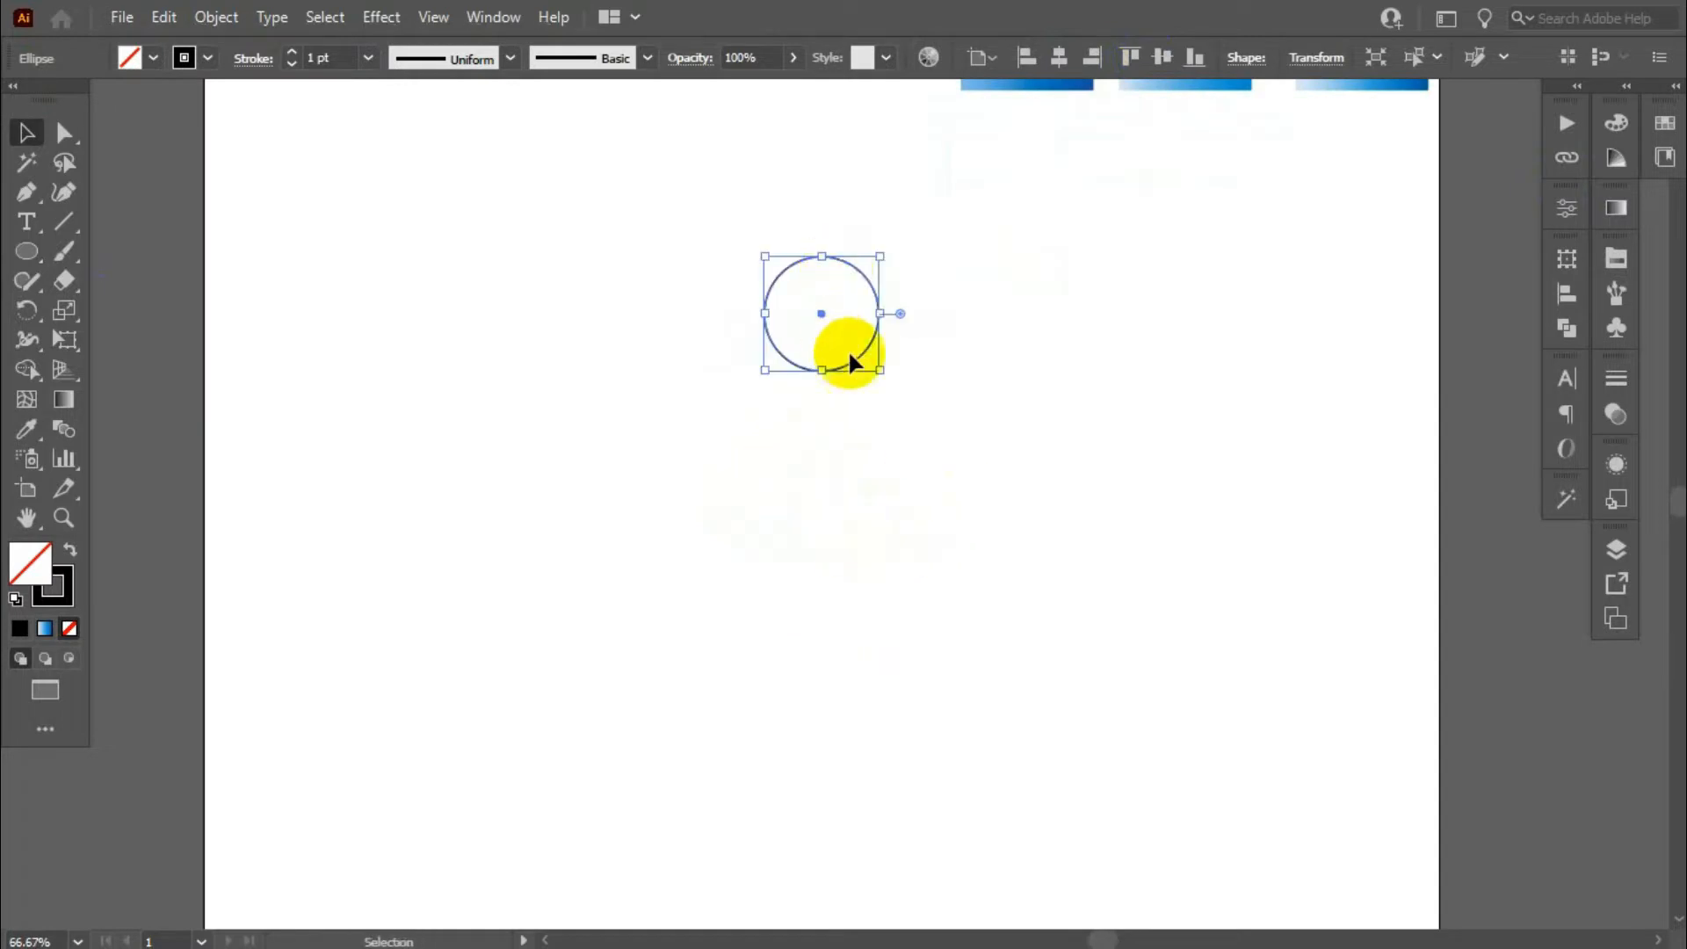
drag(852, 365, 866, 479)
scroll(807, 356, up, 3)
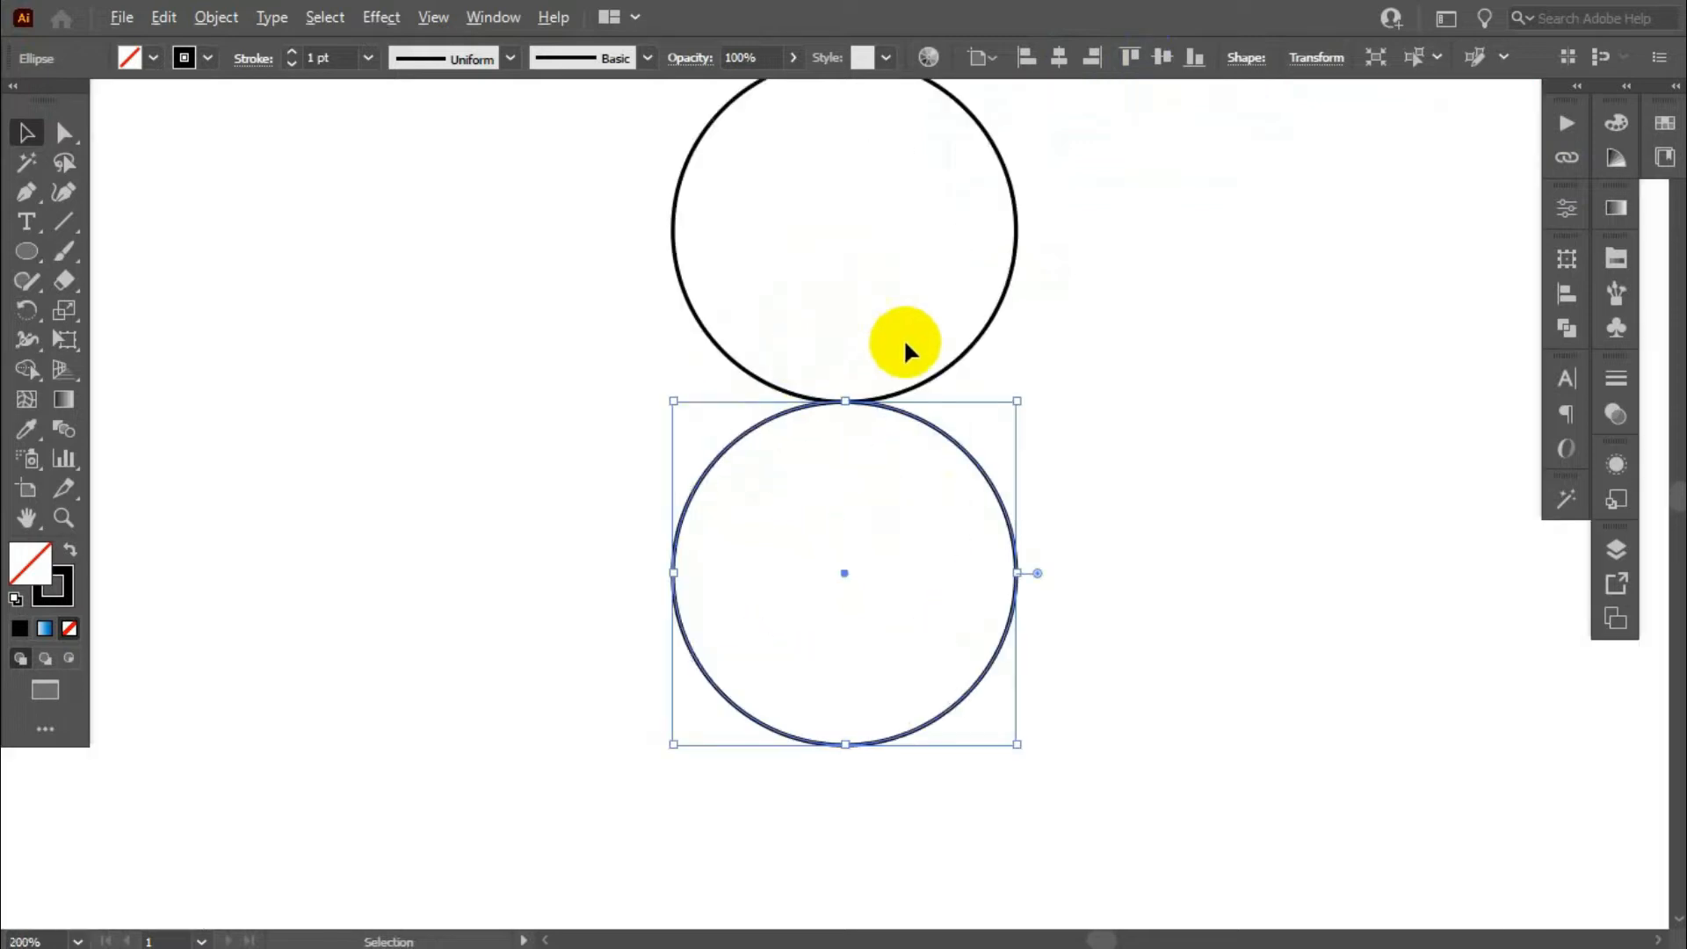
scroll(974, 454, down, 2)
drag(949, 594, 958, 764)
scroll(907, 493, down, 3)
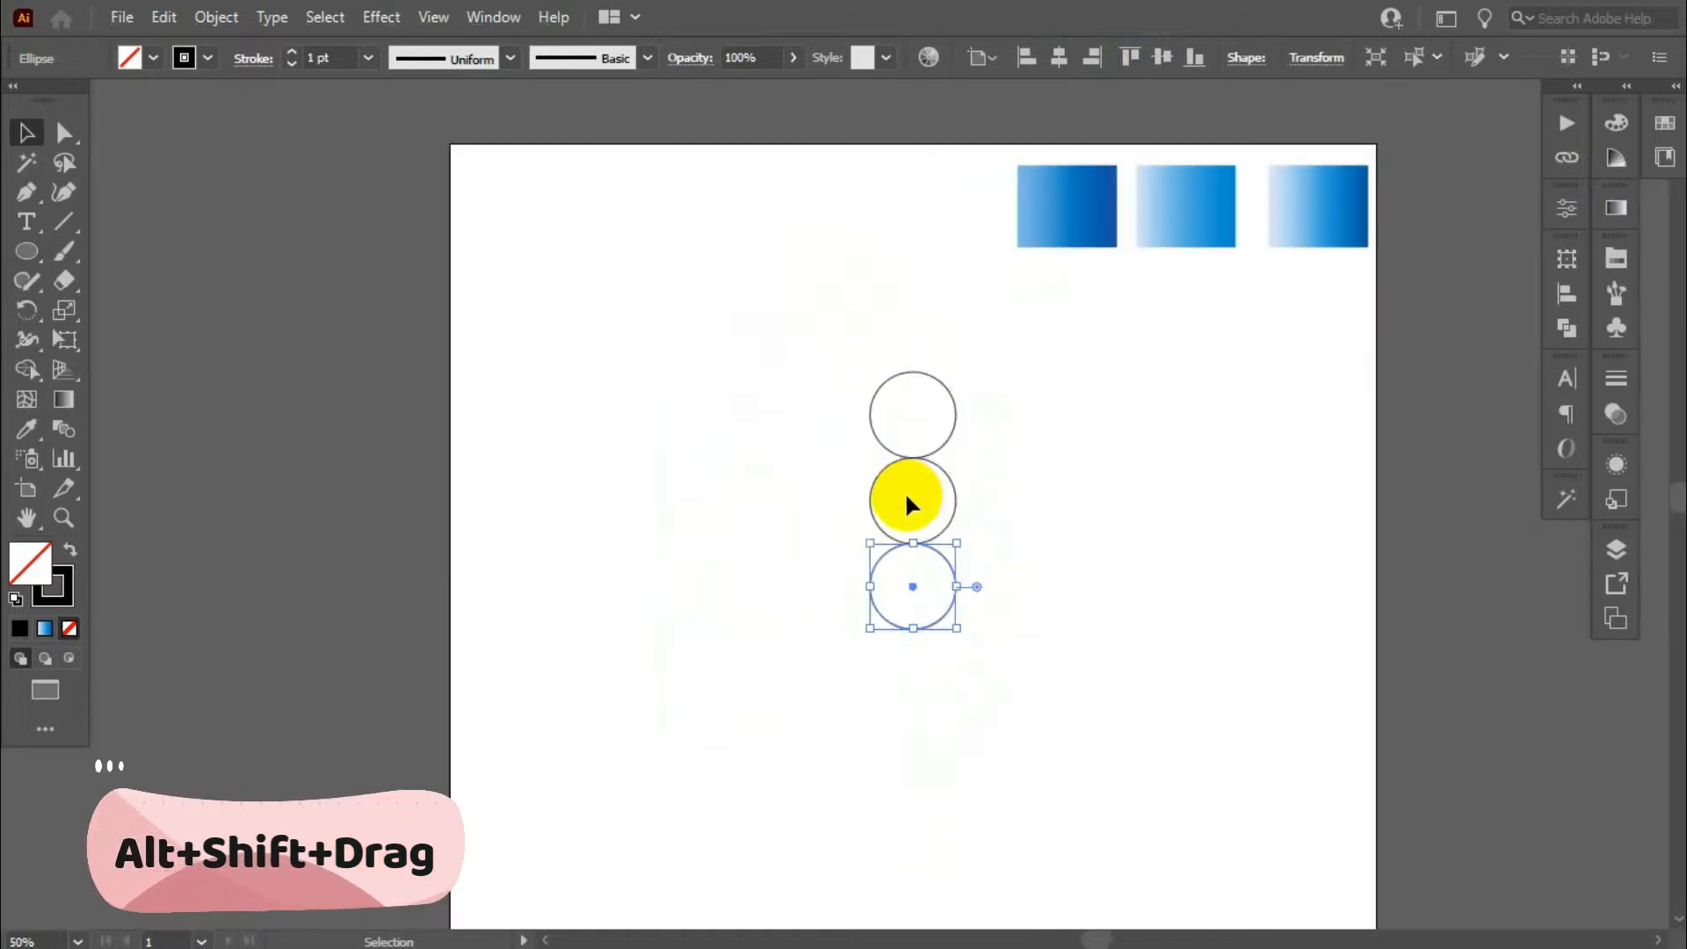
click(904, 494)
- Create a 200 x 200 px circle beside the column of small circles
click(27, 252)
click(749, 508)
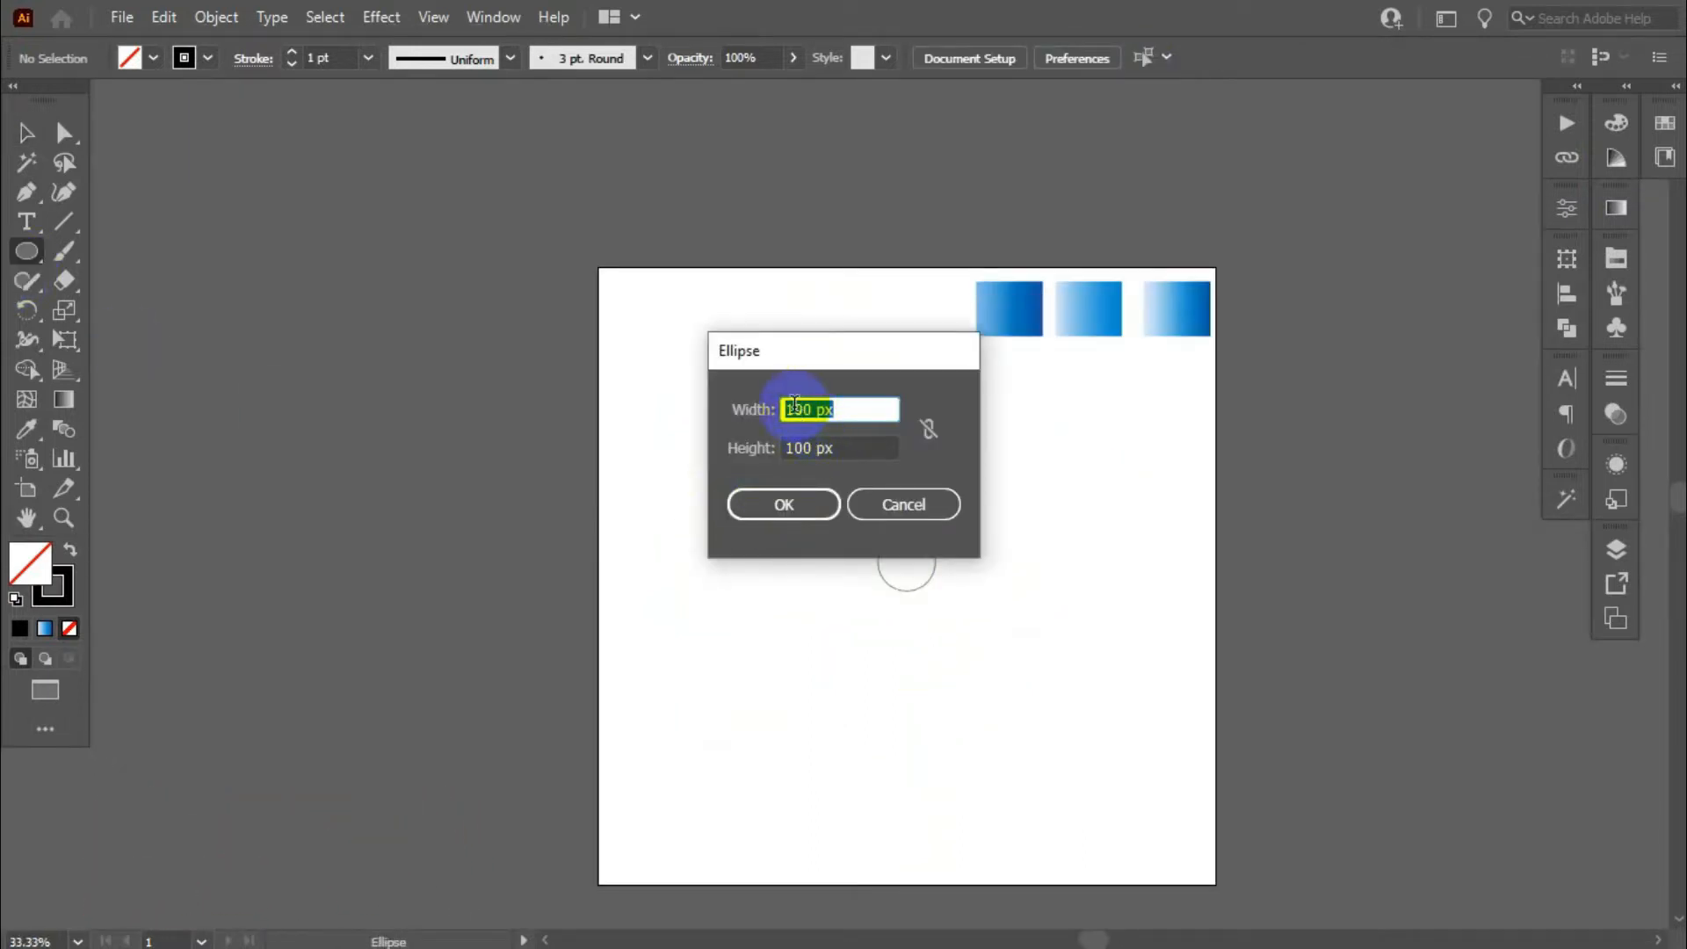
text(2)
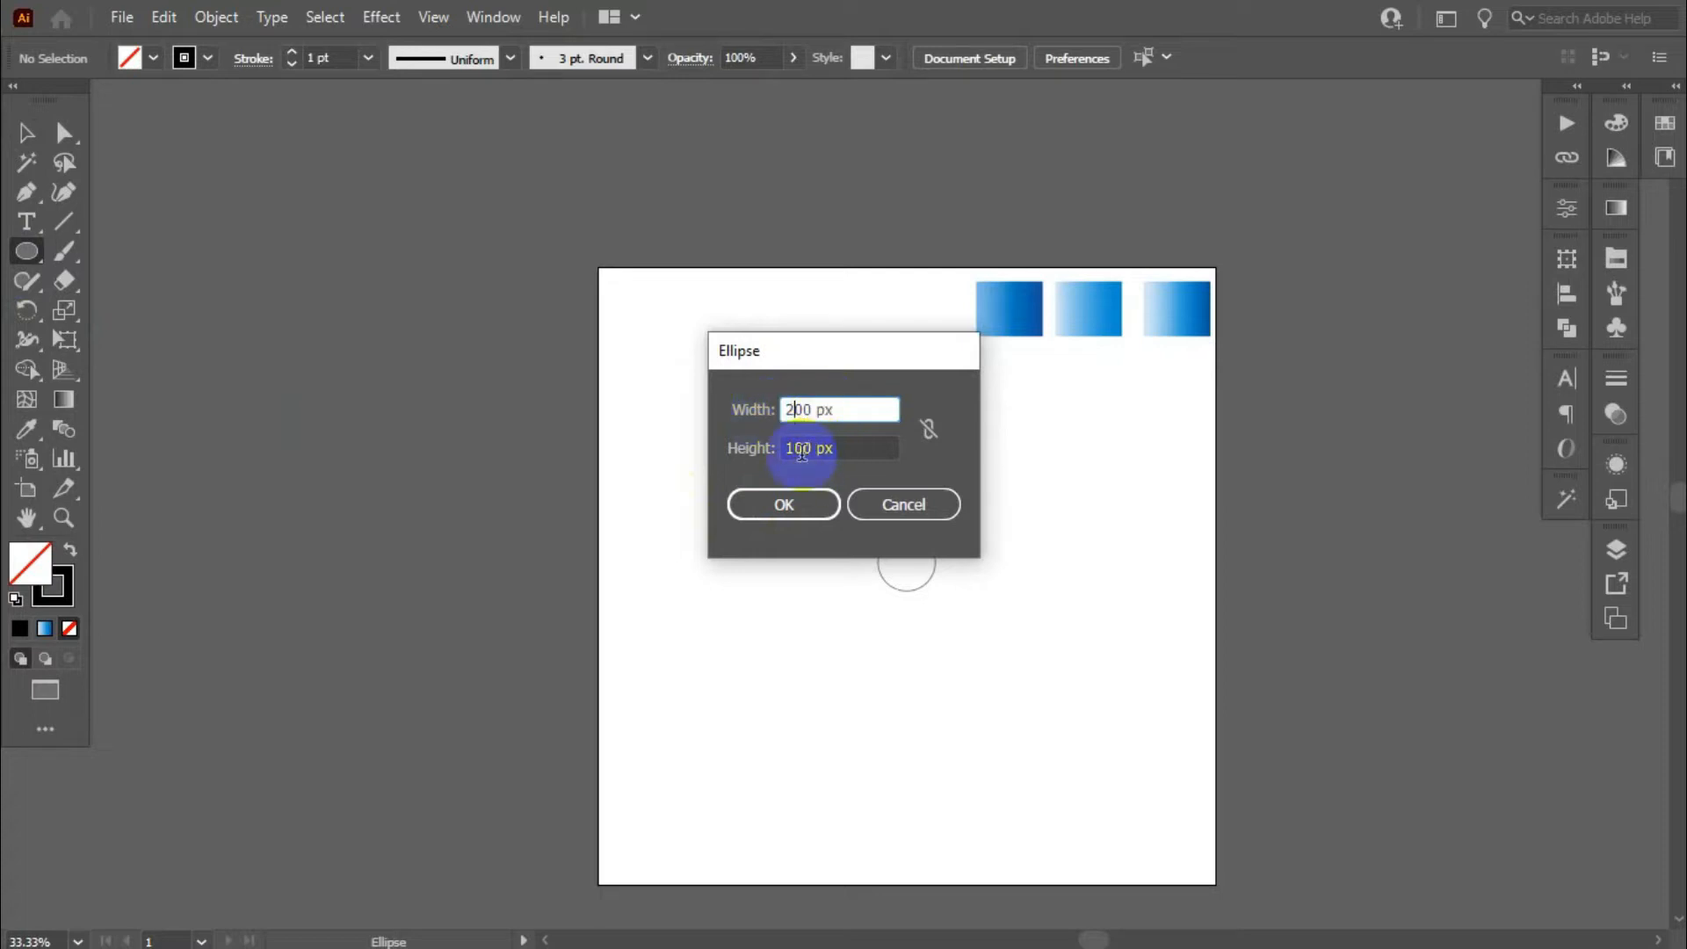
drag(795, 446, 780, 475)
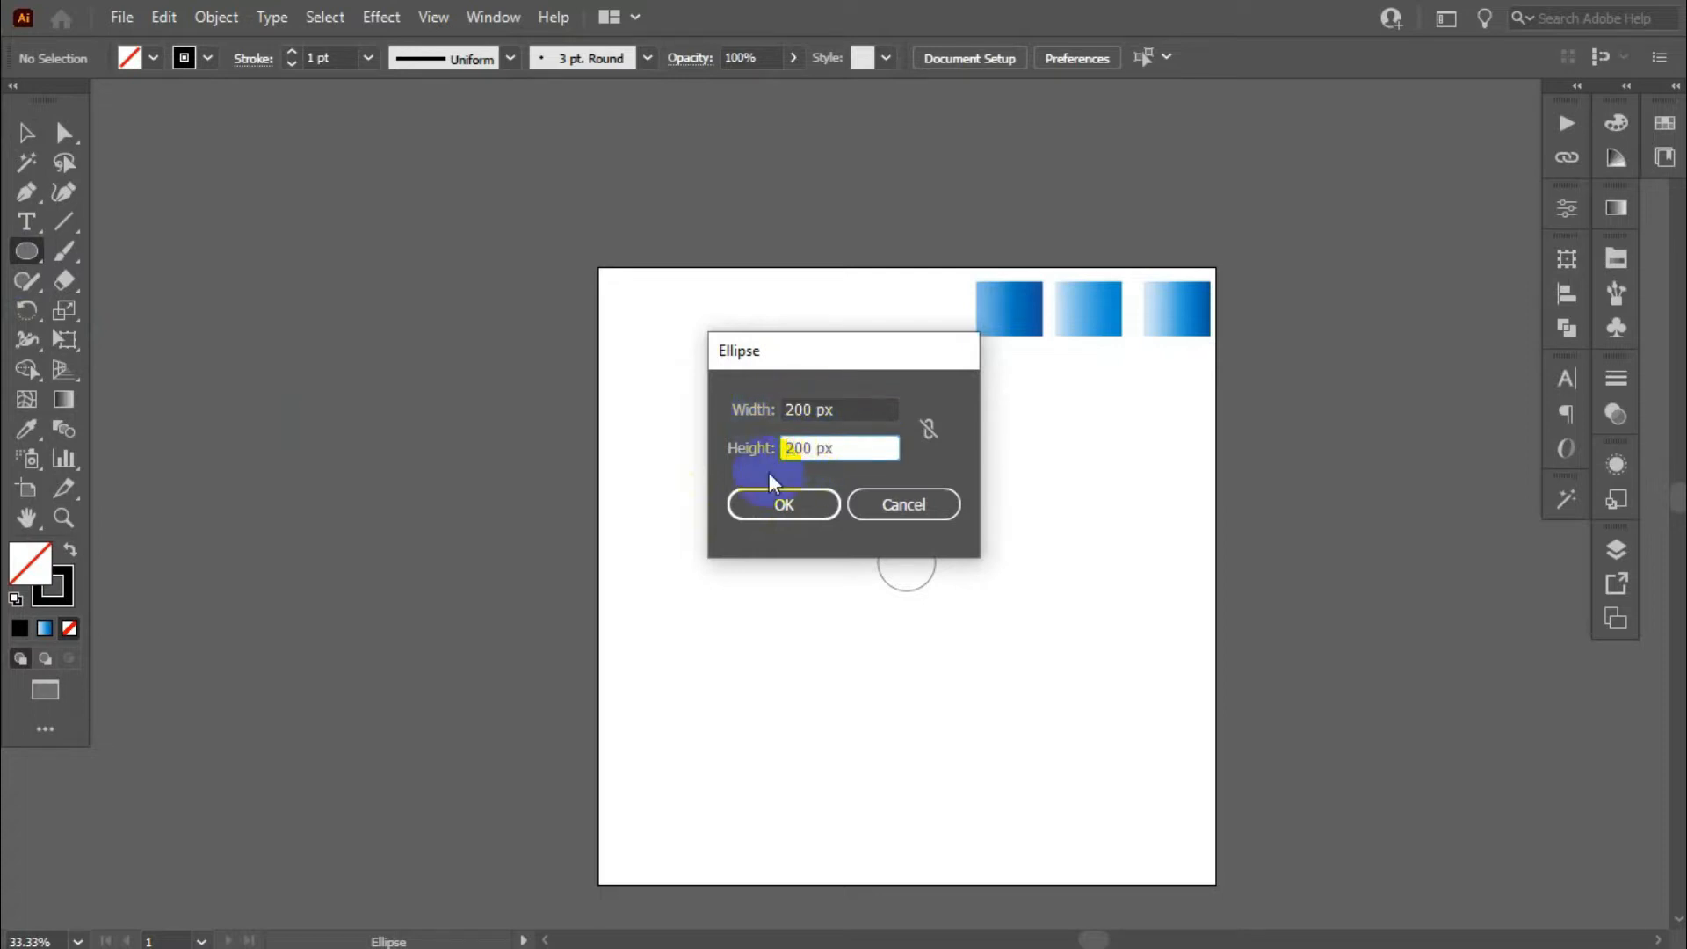
click(800, 489)
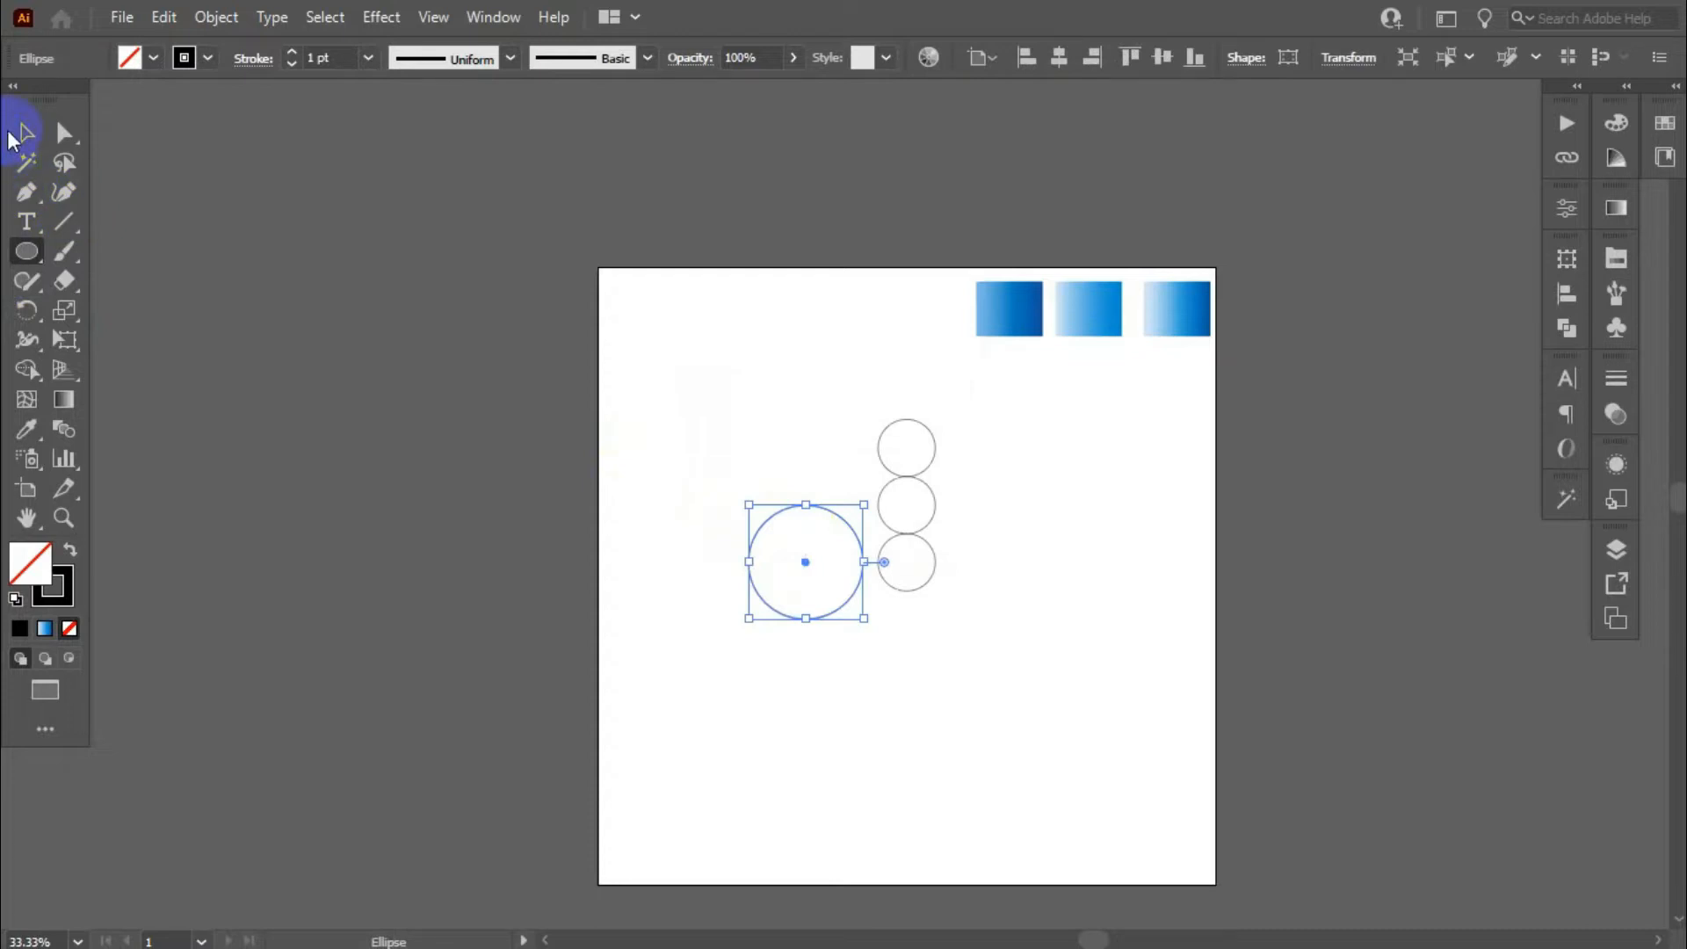
- Place the 200 px circle around the upper two small circles, meeting the top circle at its highest point
click(23, 135)
scroll(967, 466, up, 3)
drag(609, 631, 905, 366)
scroll(794, 334, up, 4)
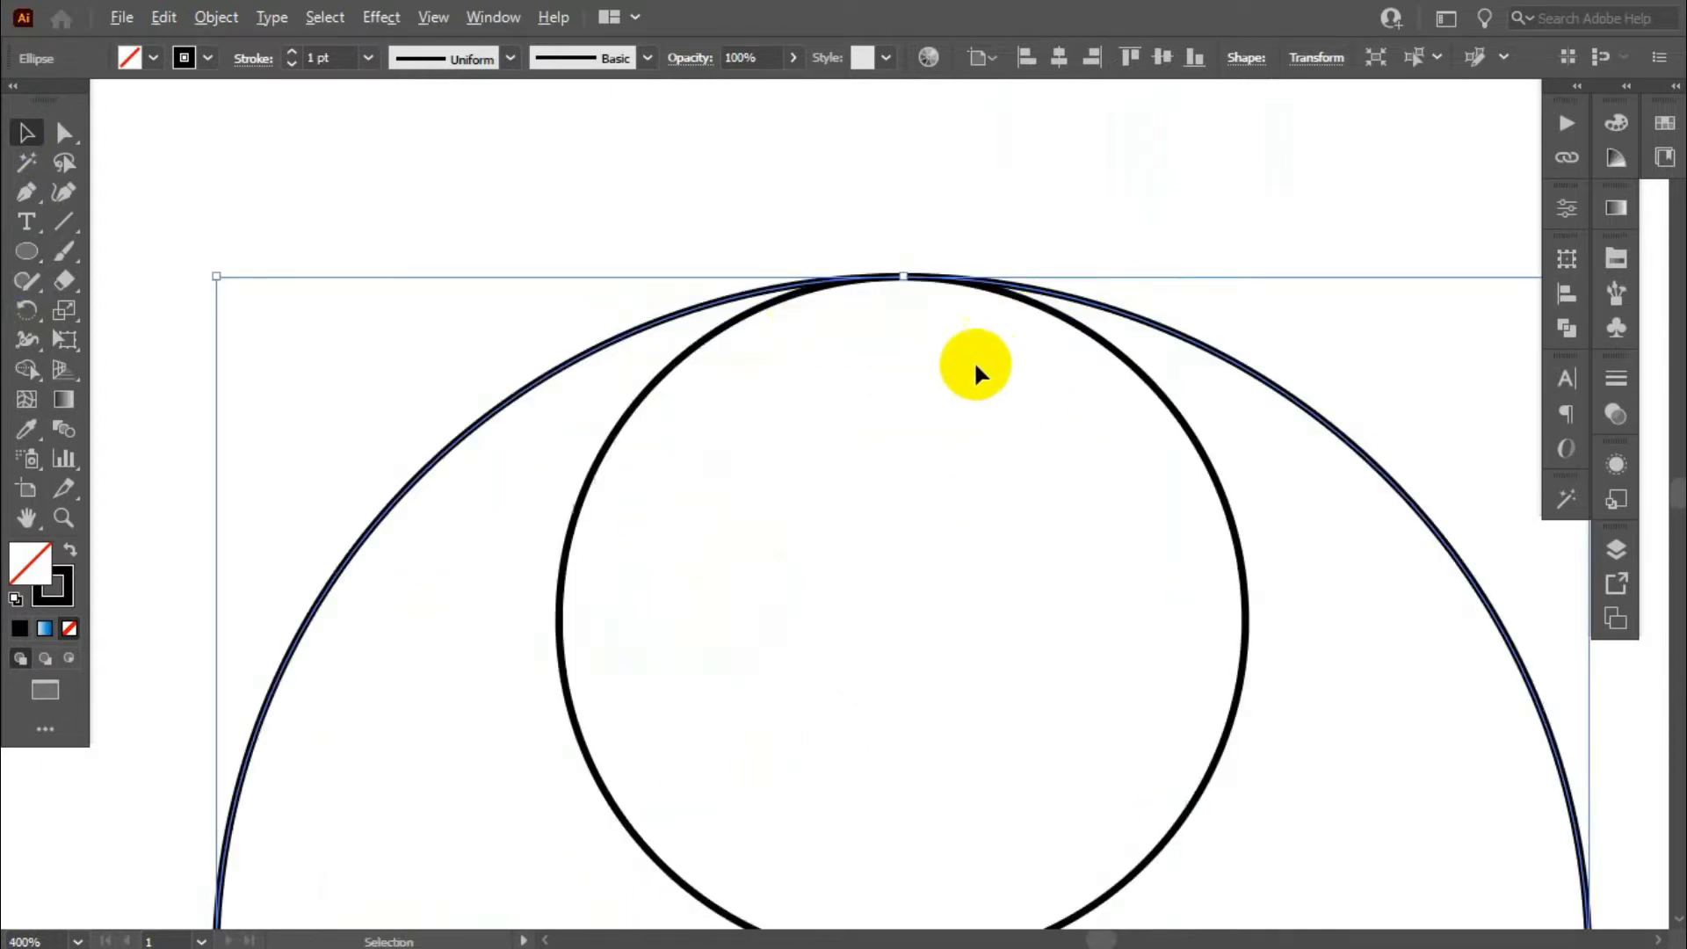
scroll(967, 352, down, 5)
scroll(1164, 413, up, 2)
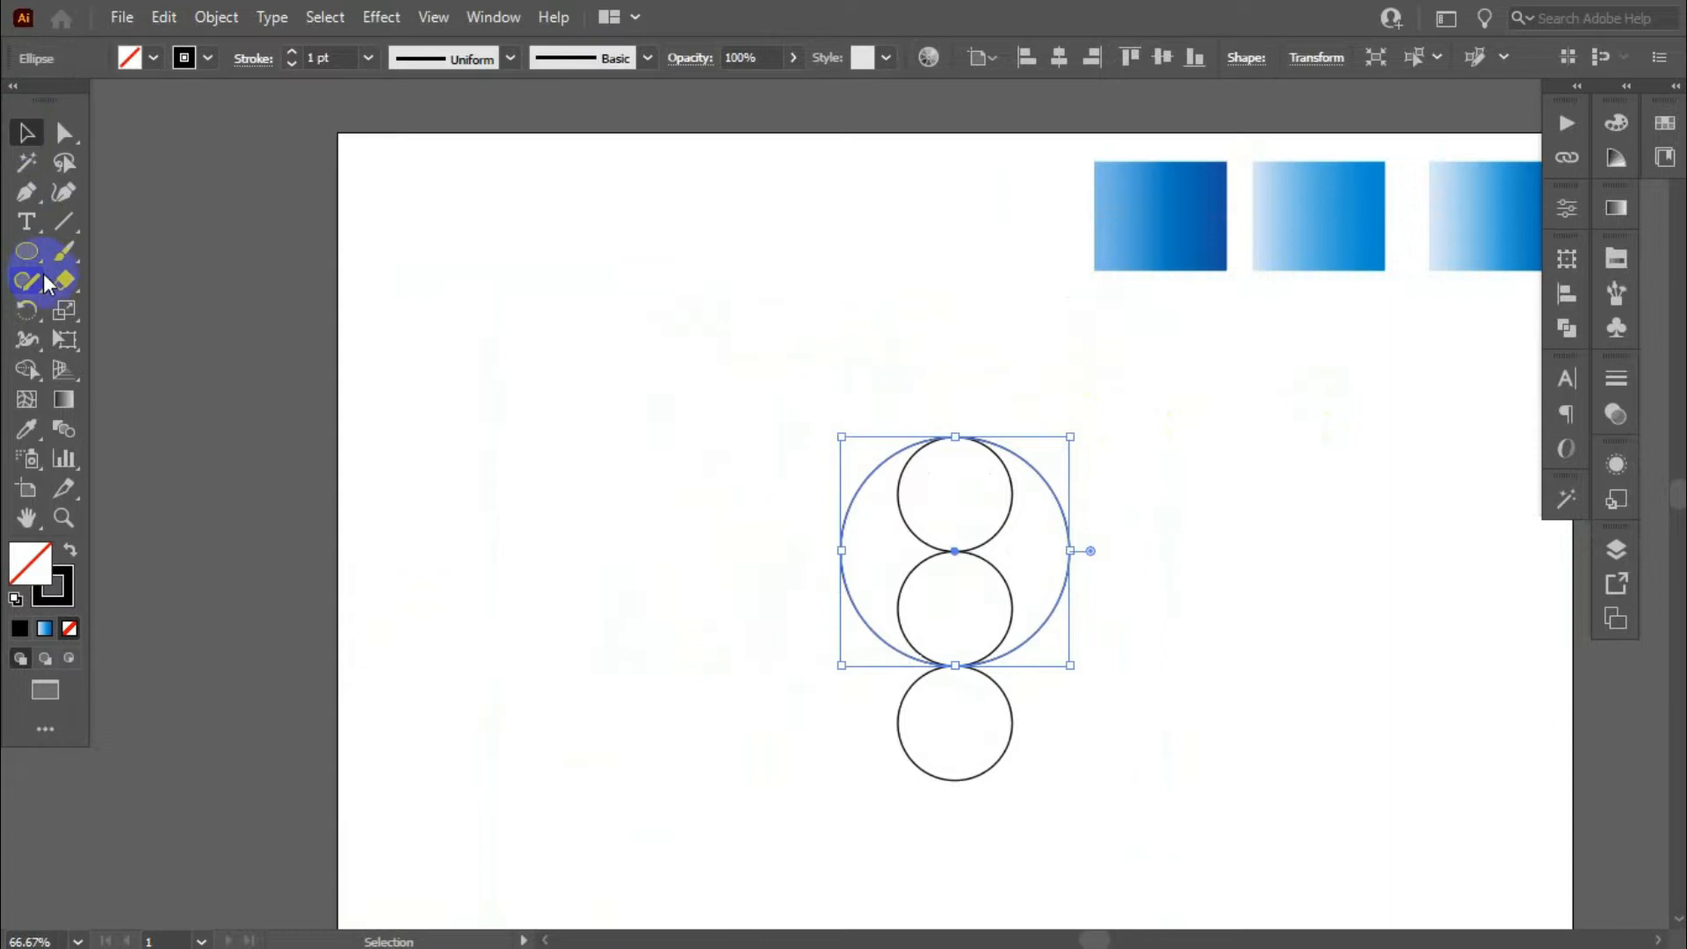
- Create a 300 x 300 px circle over the existing circles
click(26, 251)
click(724, 581)
click(796, 406)
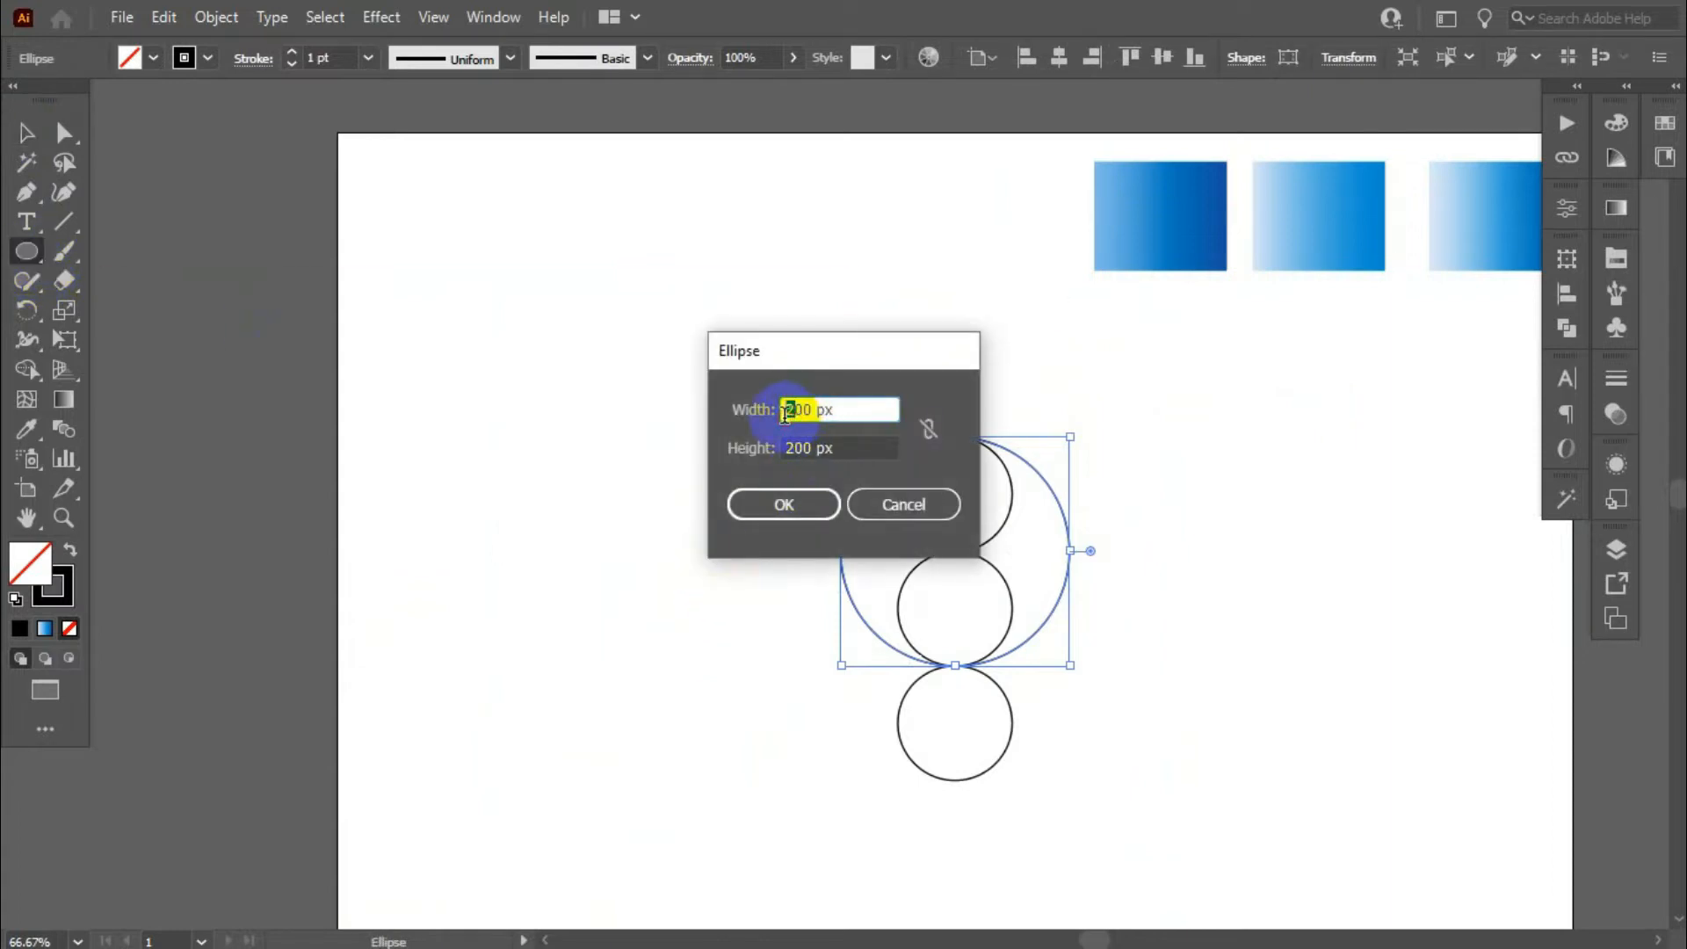
click(797, 449)
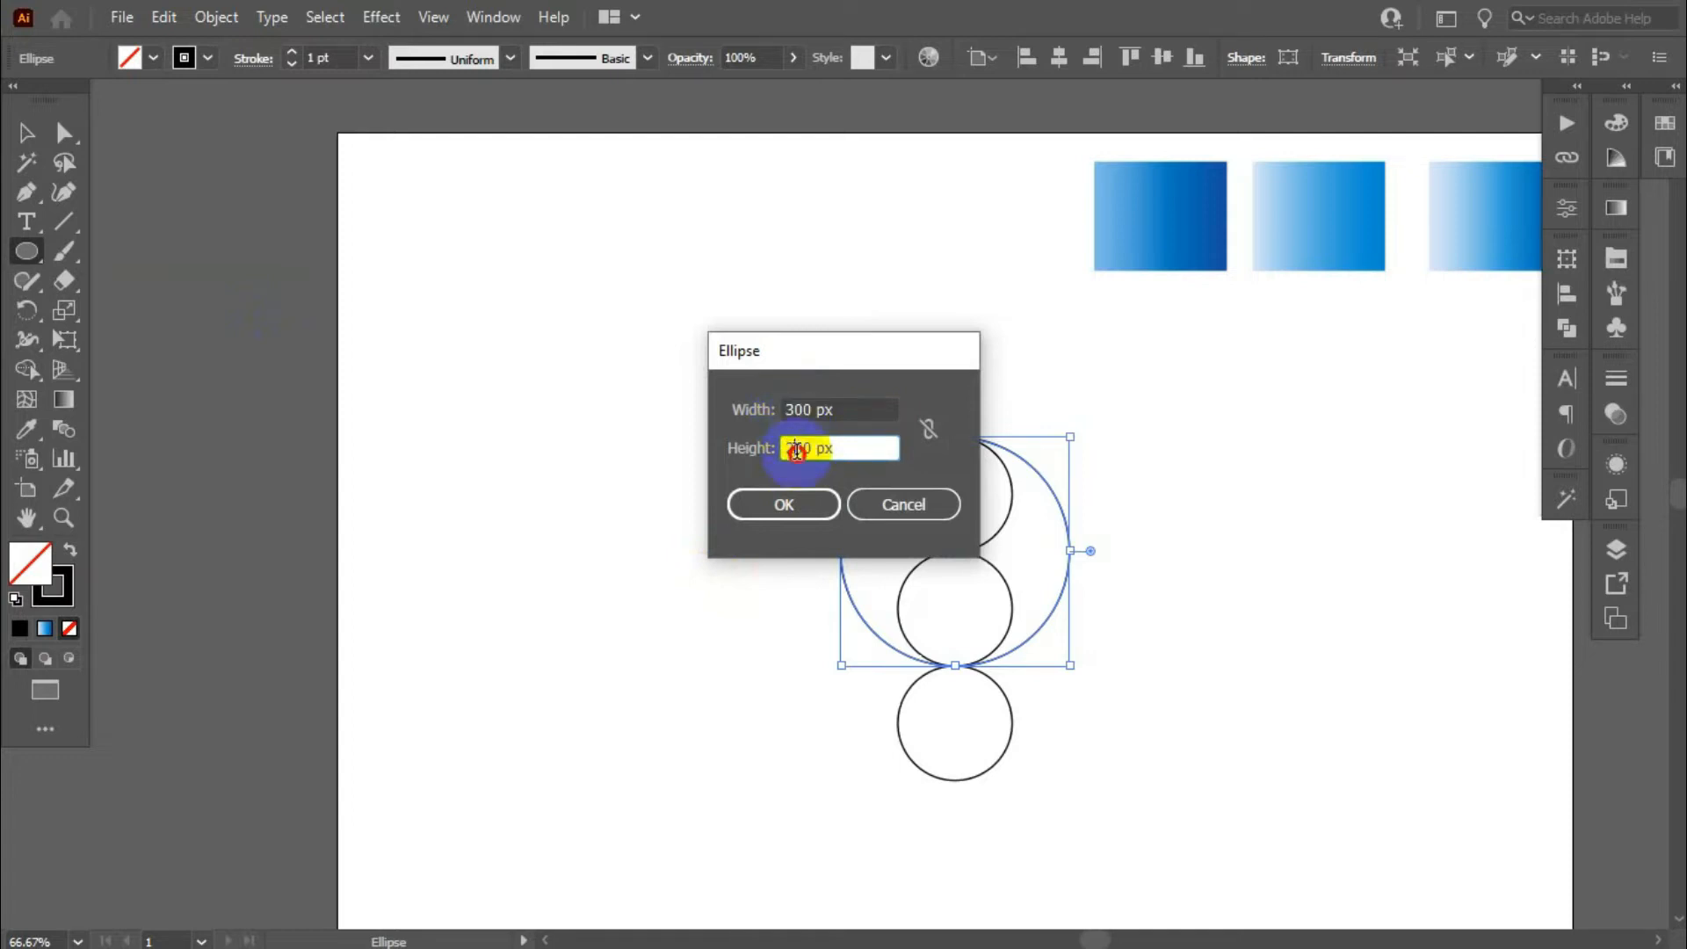
click(745, 507)
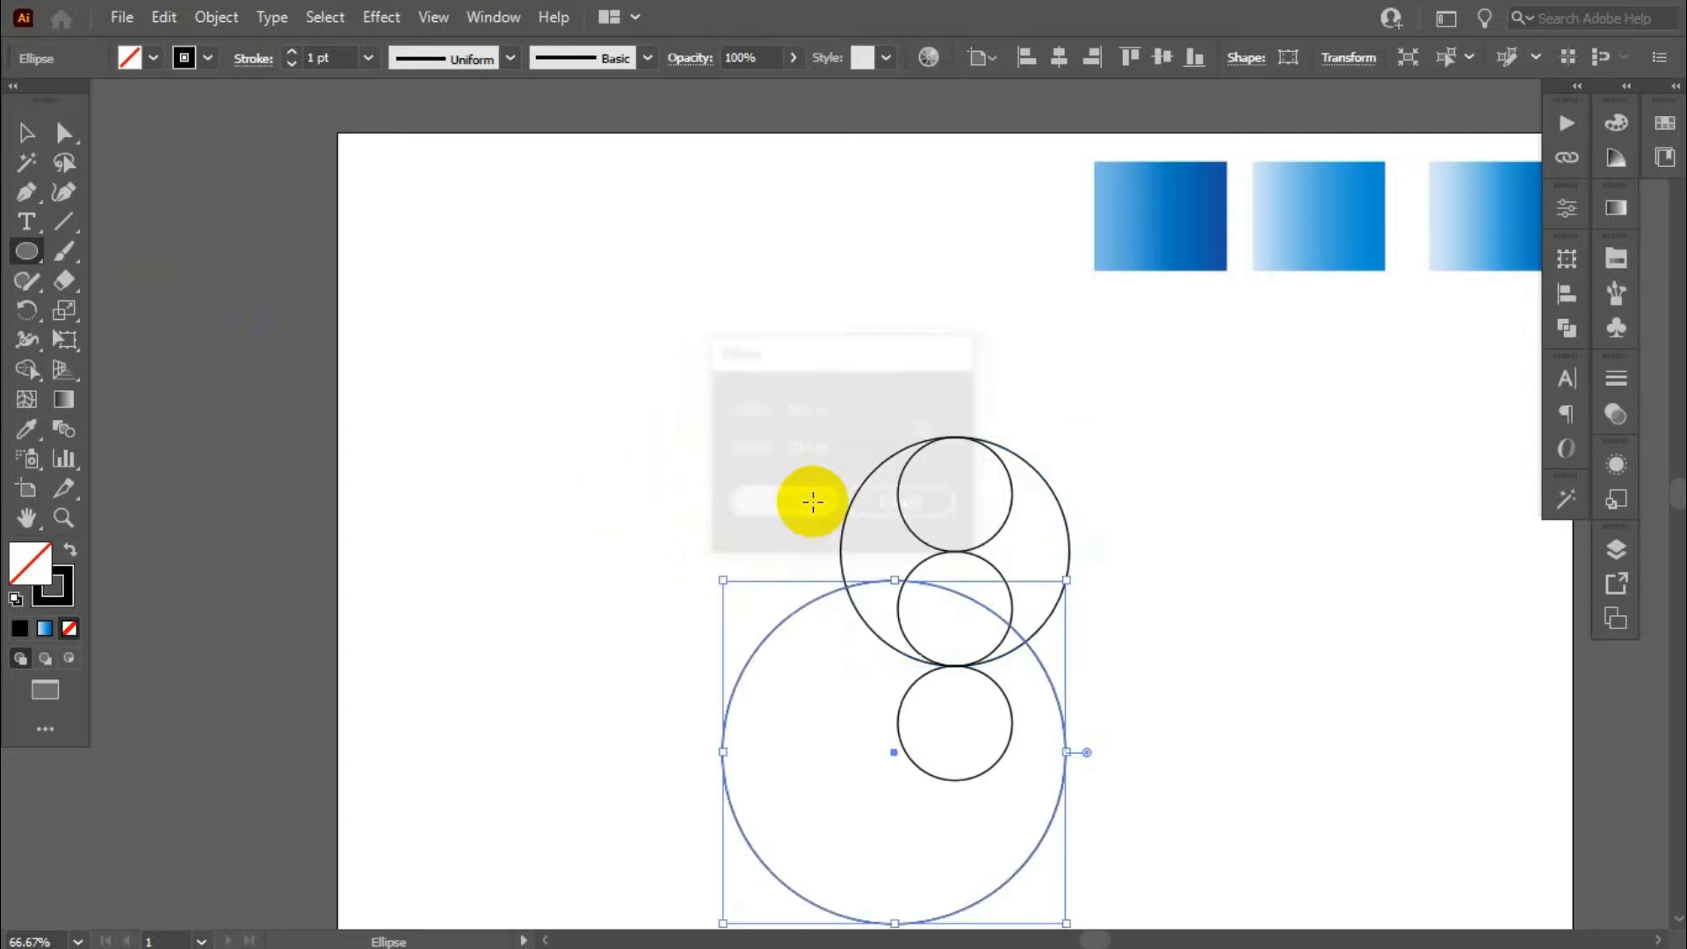
- Move the 300 px circle so that it encloses all three small circles and touches the column's top and bottom
click(28, 133)
scroll(659, 298, down, 1)
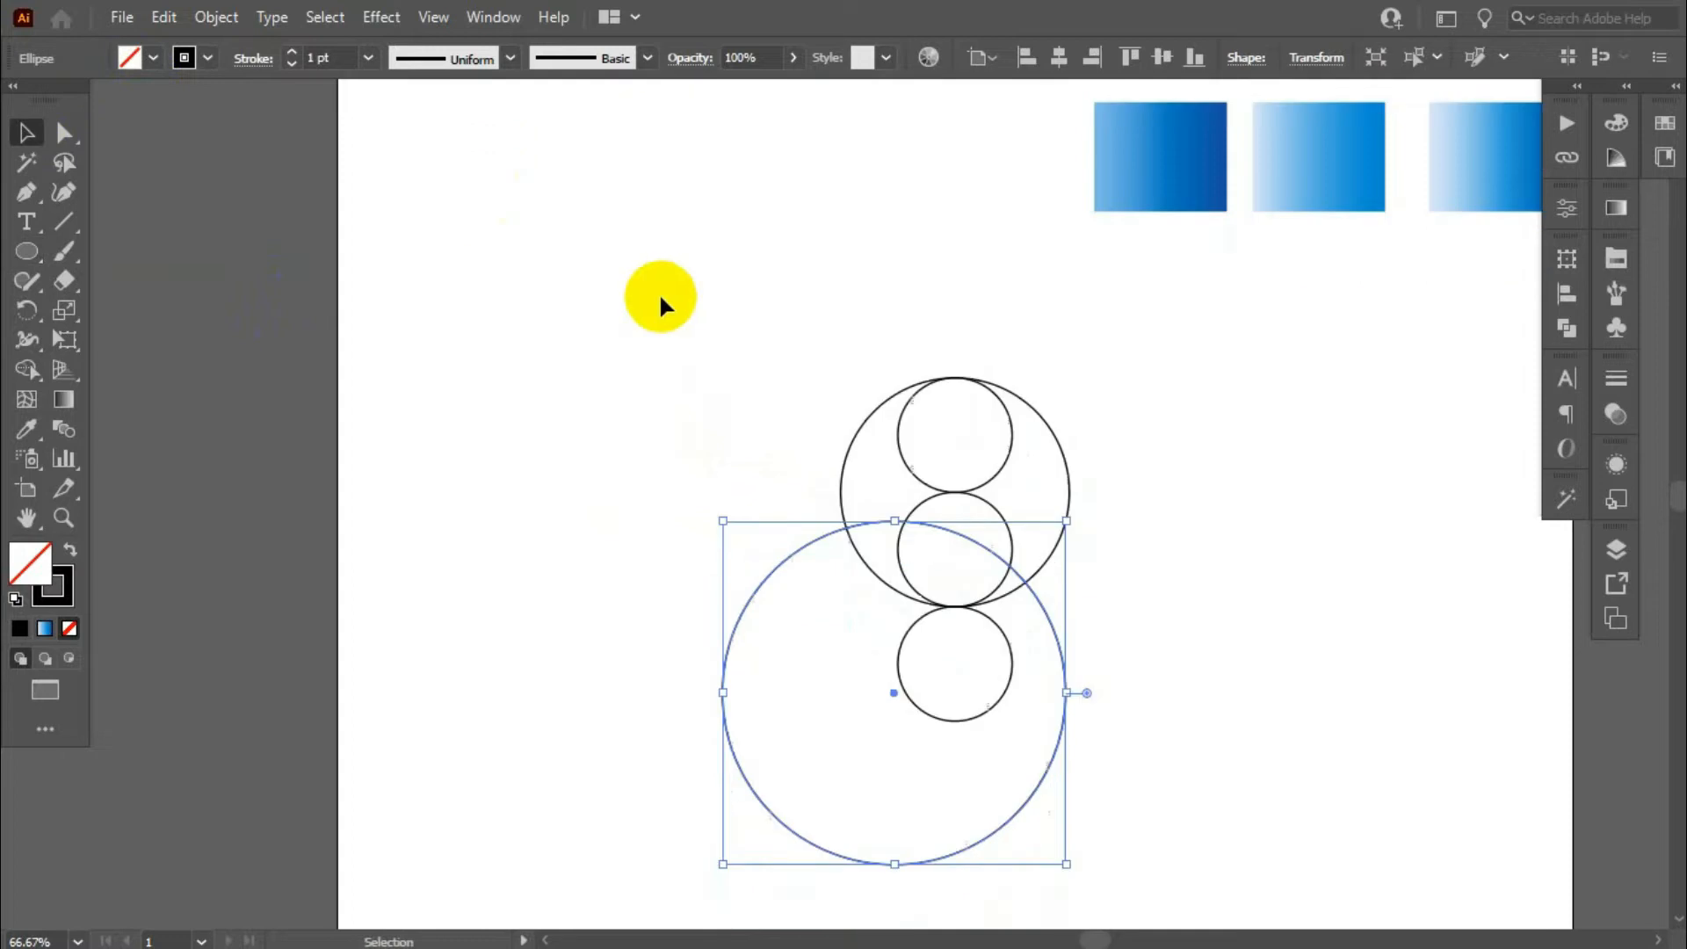
drag(1047, 615, 1117, 474)
click(659, 317)
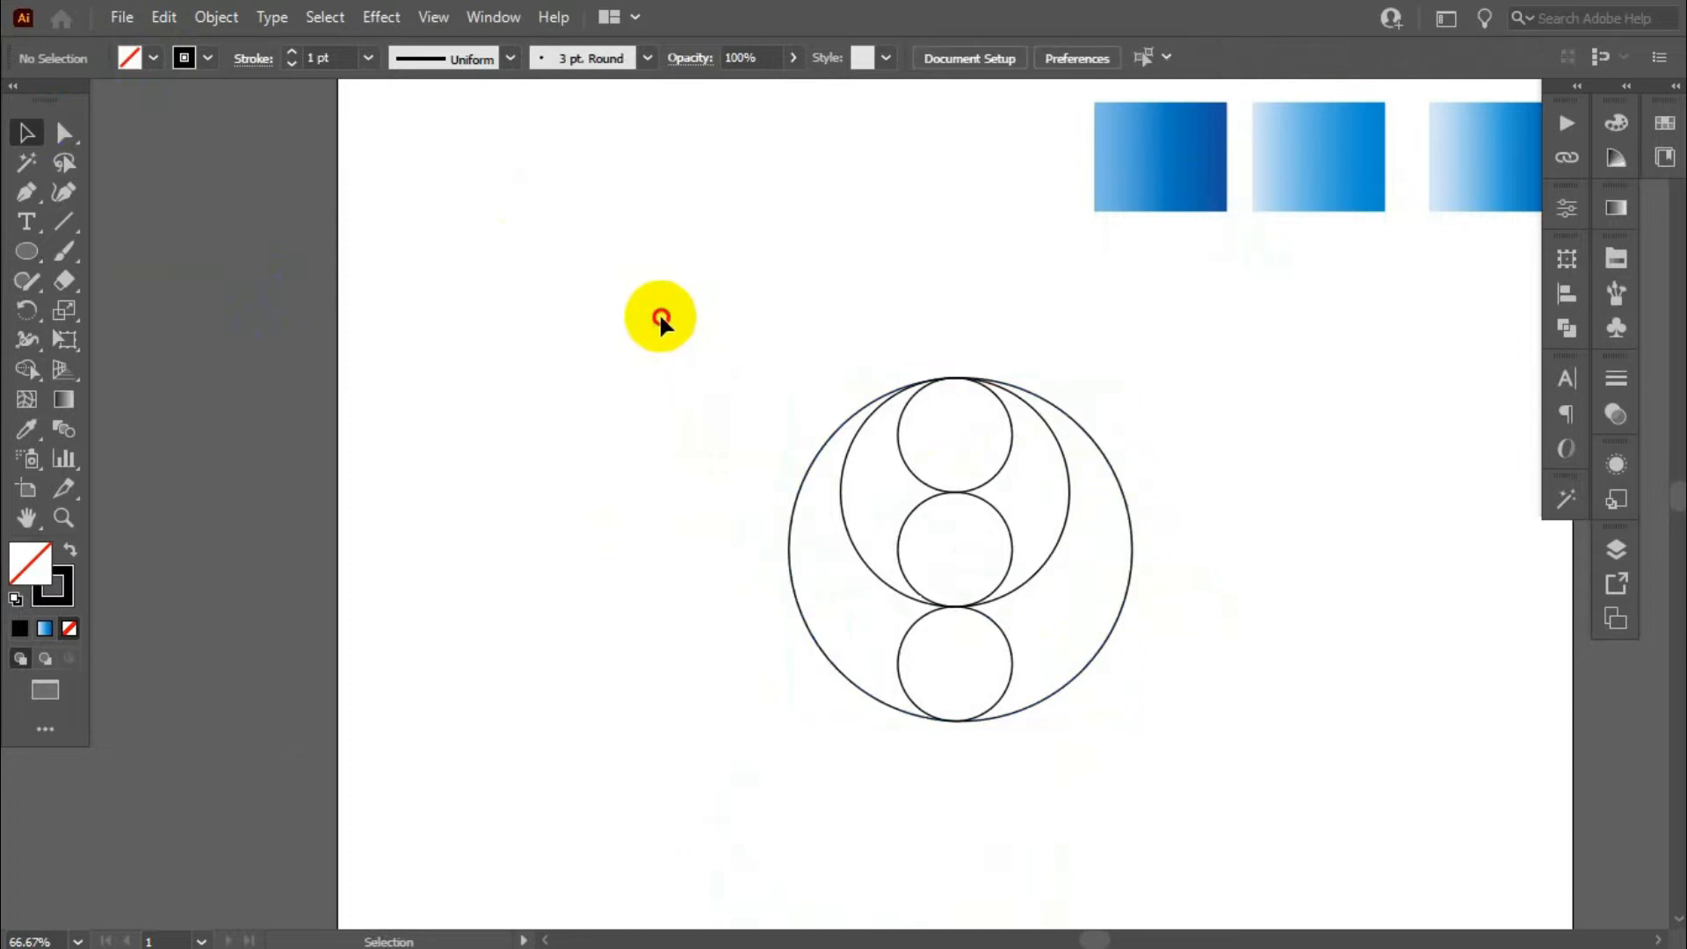
- Align all five circles on their horizontal centers
click(841, 450)
click(1102, 350)
drag(727, 339, 1265, 761)
click(1564, 296)
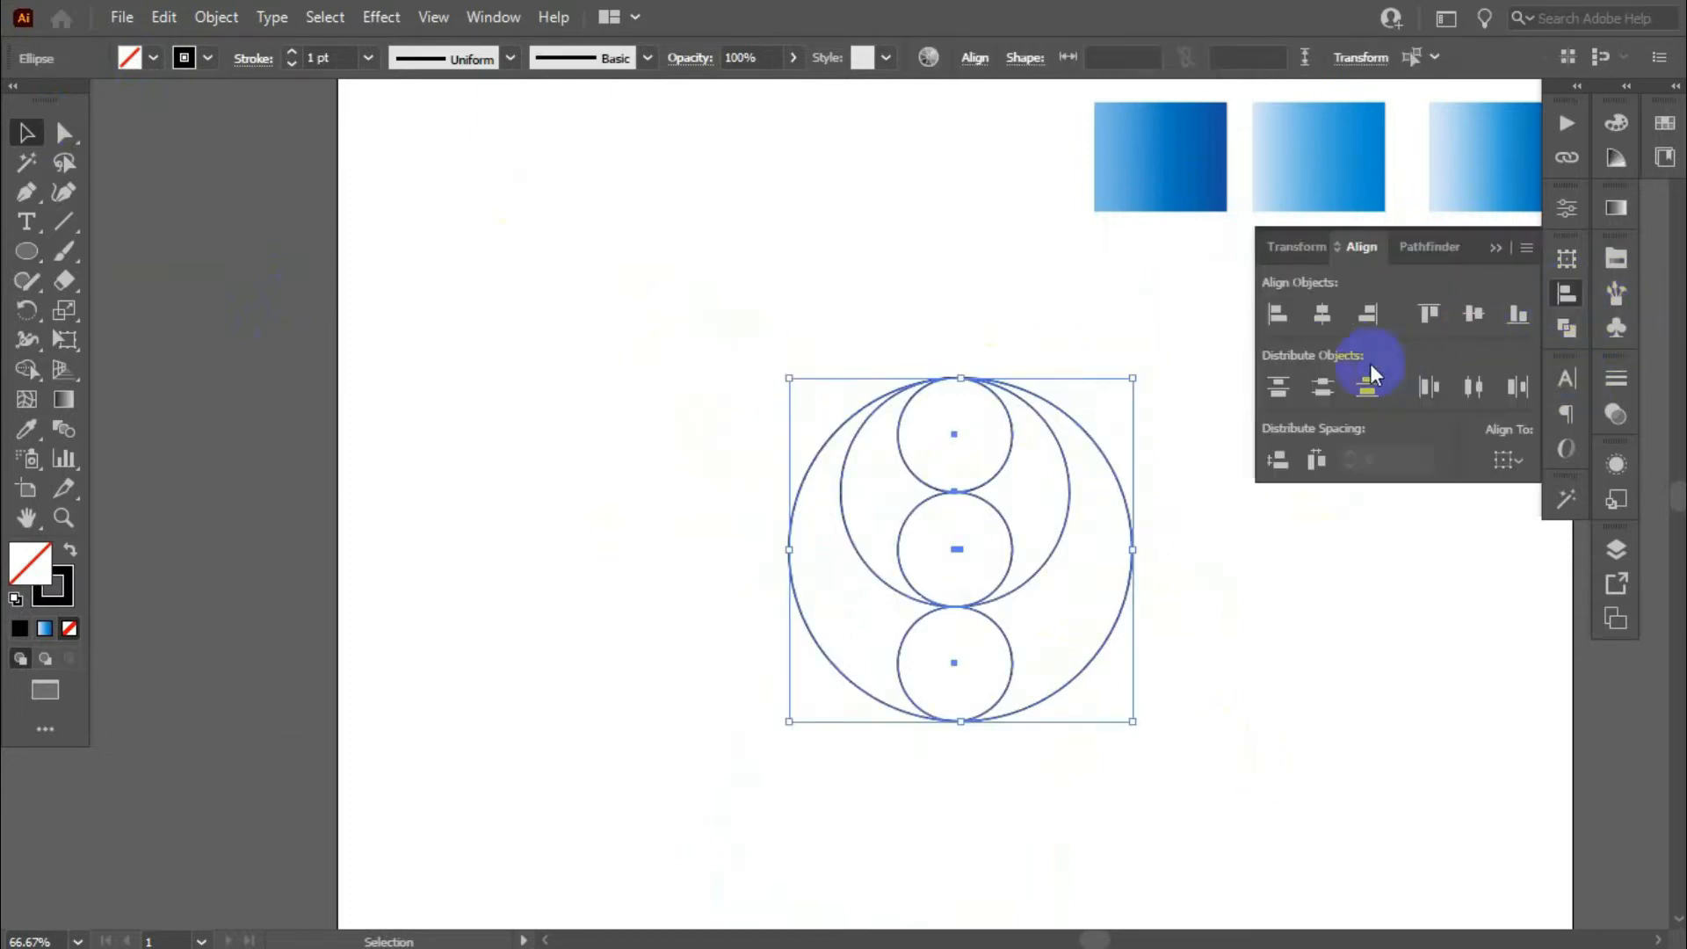
click(1322, 316)
click(1566, 296)
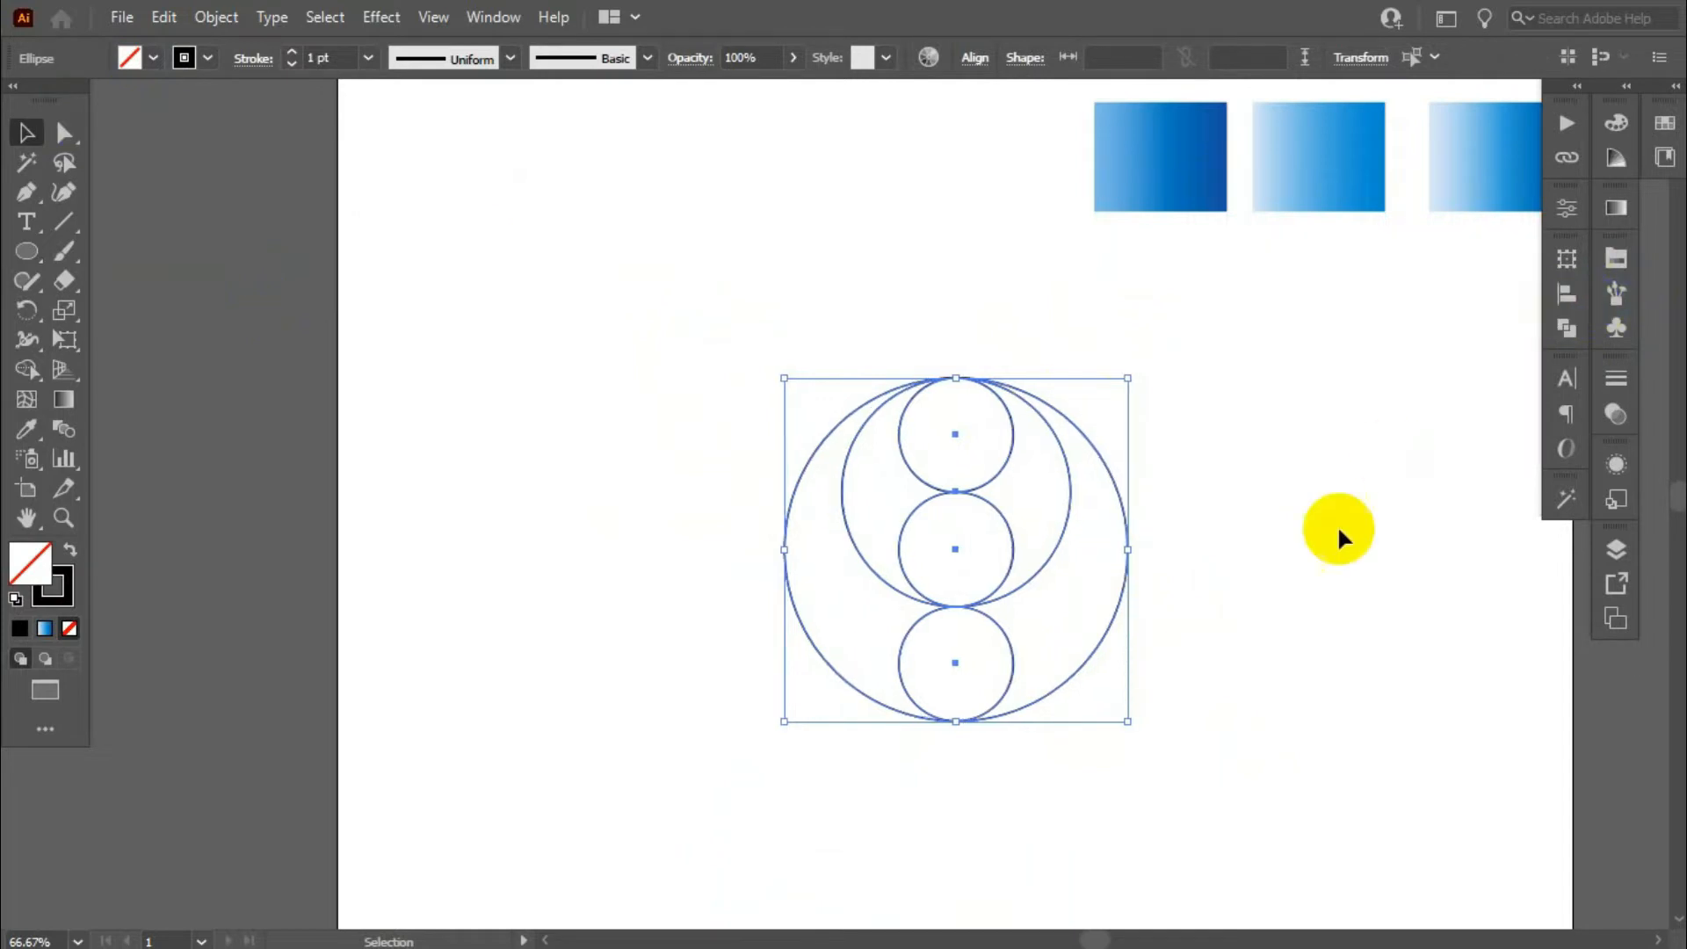
click(1336, 524)
- Draw a square as tall as the top small circle, then widen and shift it into a bar crossing both sides of the large circle
drag(17, 263, 88, 256)
click(694, 374)
click(1028, 483)
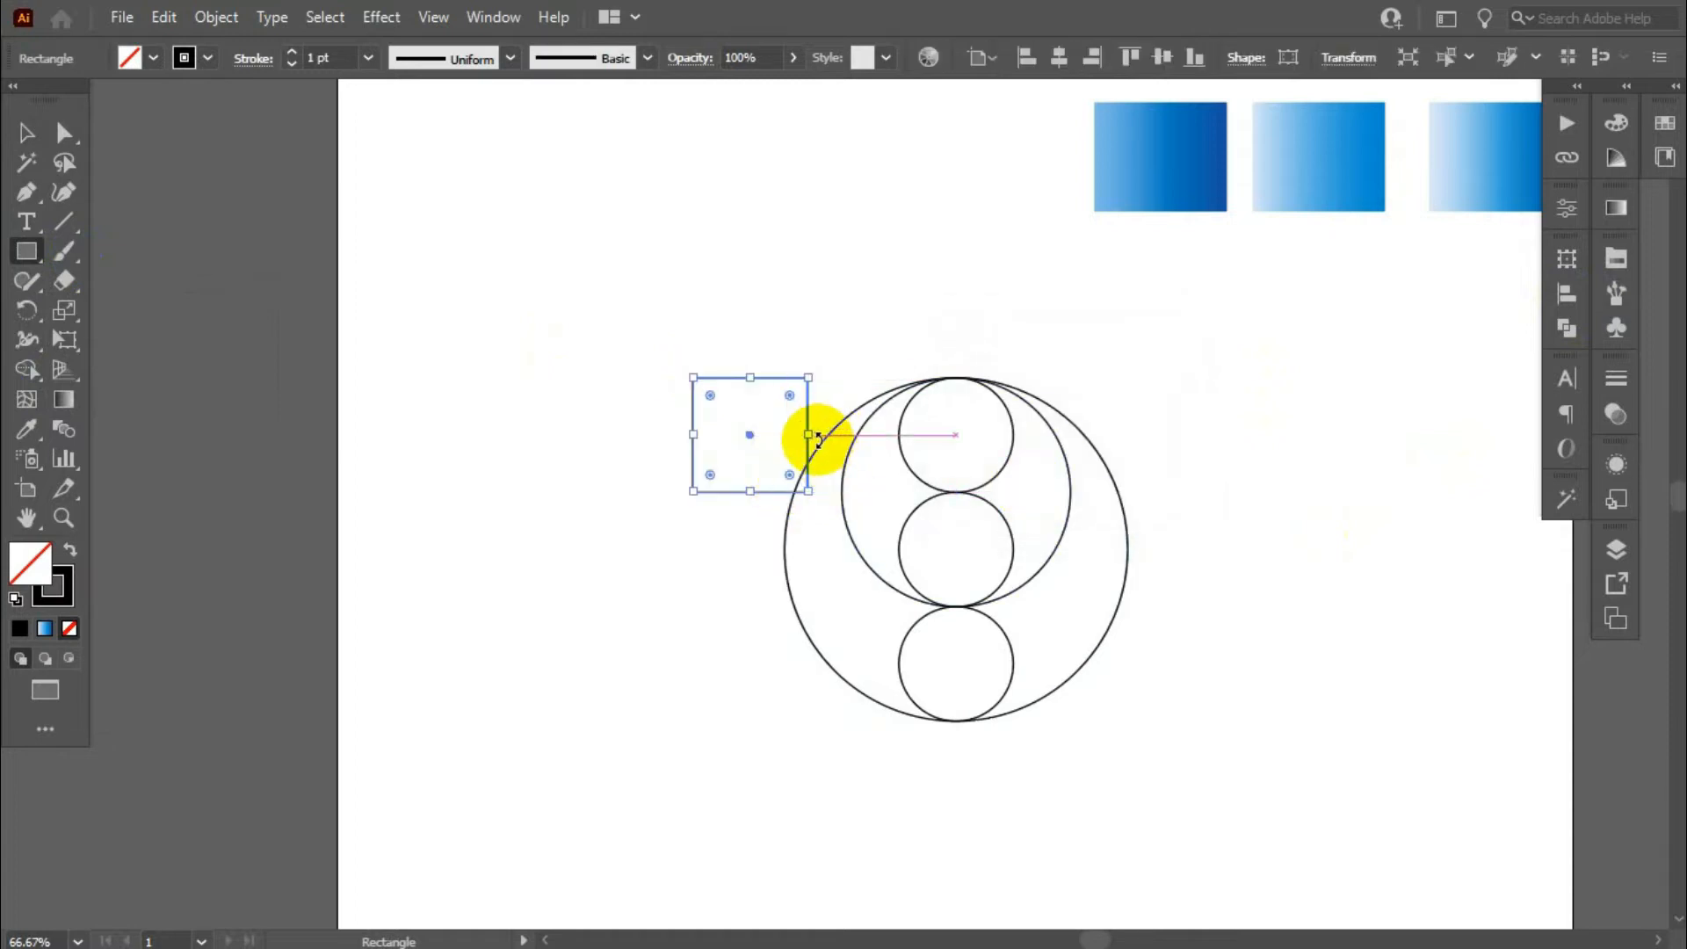
drag(809, 440, 1272, 437)
click(51, 140)
drag(1043, 378, 1007, 384)
- Align the horizontal centers of the bar, the two large circles and the upper two small circles
drag(732, 261, 1100, 530)
click(1569, 296)
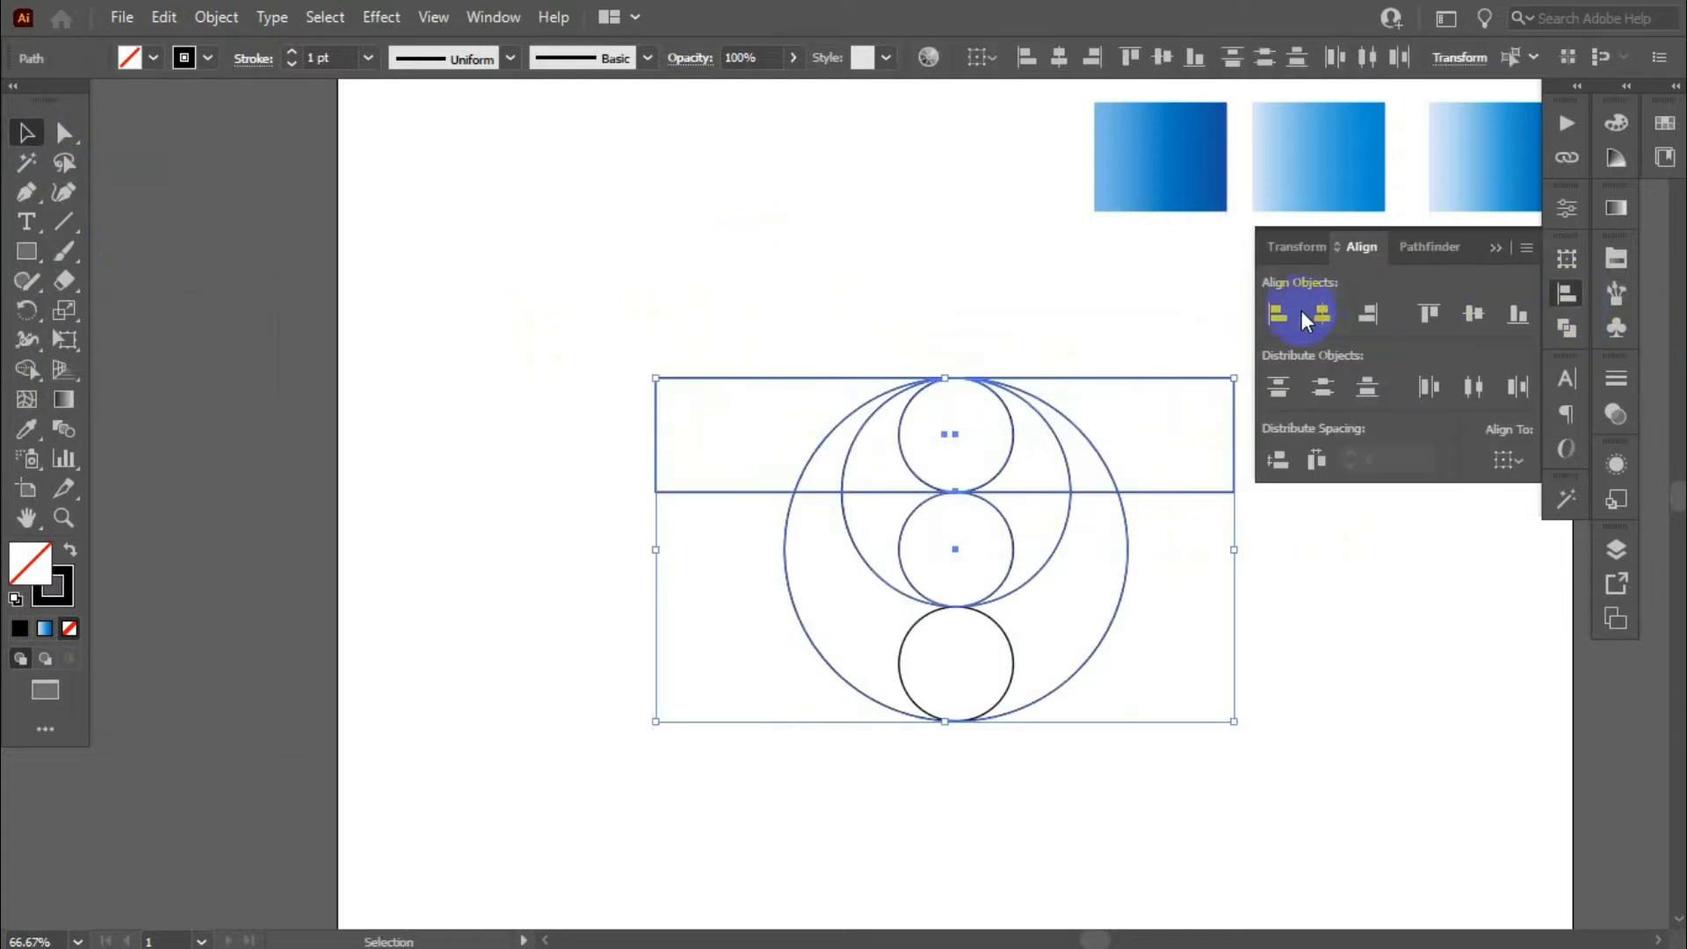
click(1320, 314)
click(1568, 303)
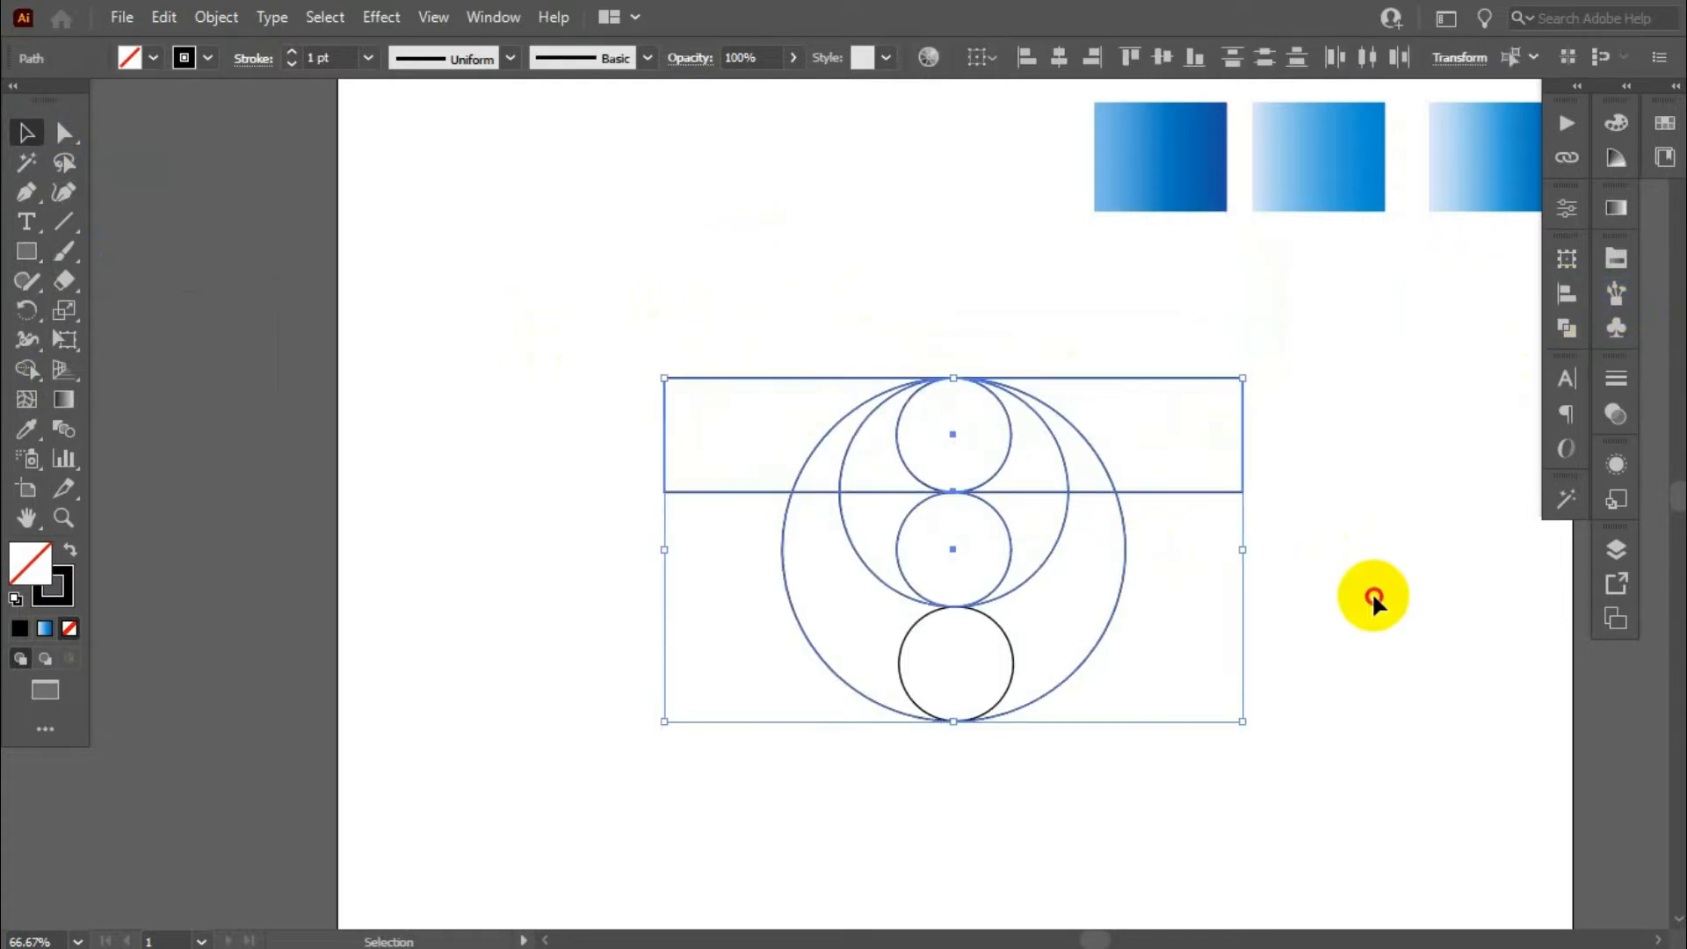
click(1374, 596)
- Duplicate the bar straight down so that the copy spans the height of the bottom small circle
scroll(953, 379, up, 4)
scroll(729, 304, down, 2)
scroll(862, 301, up, 4)
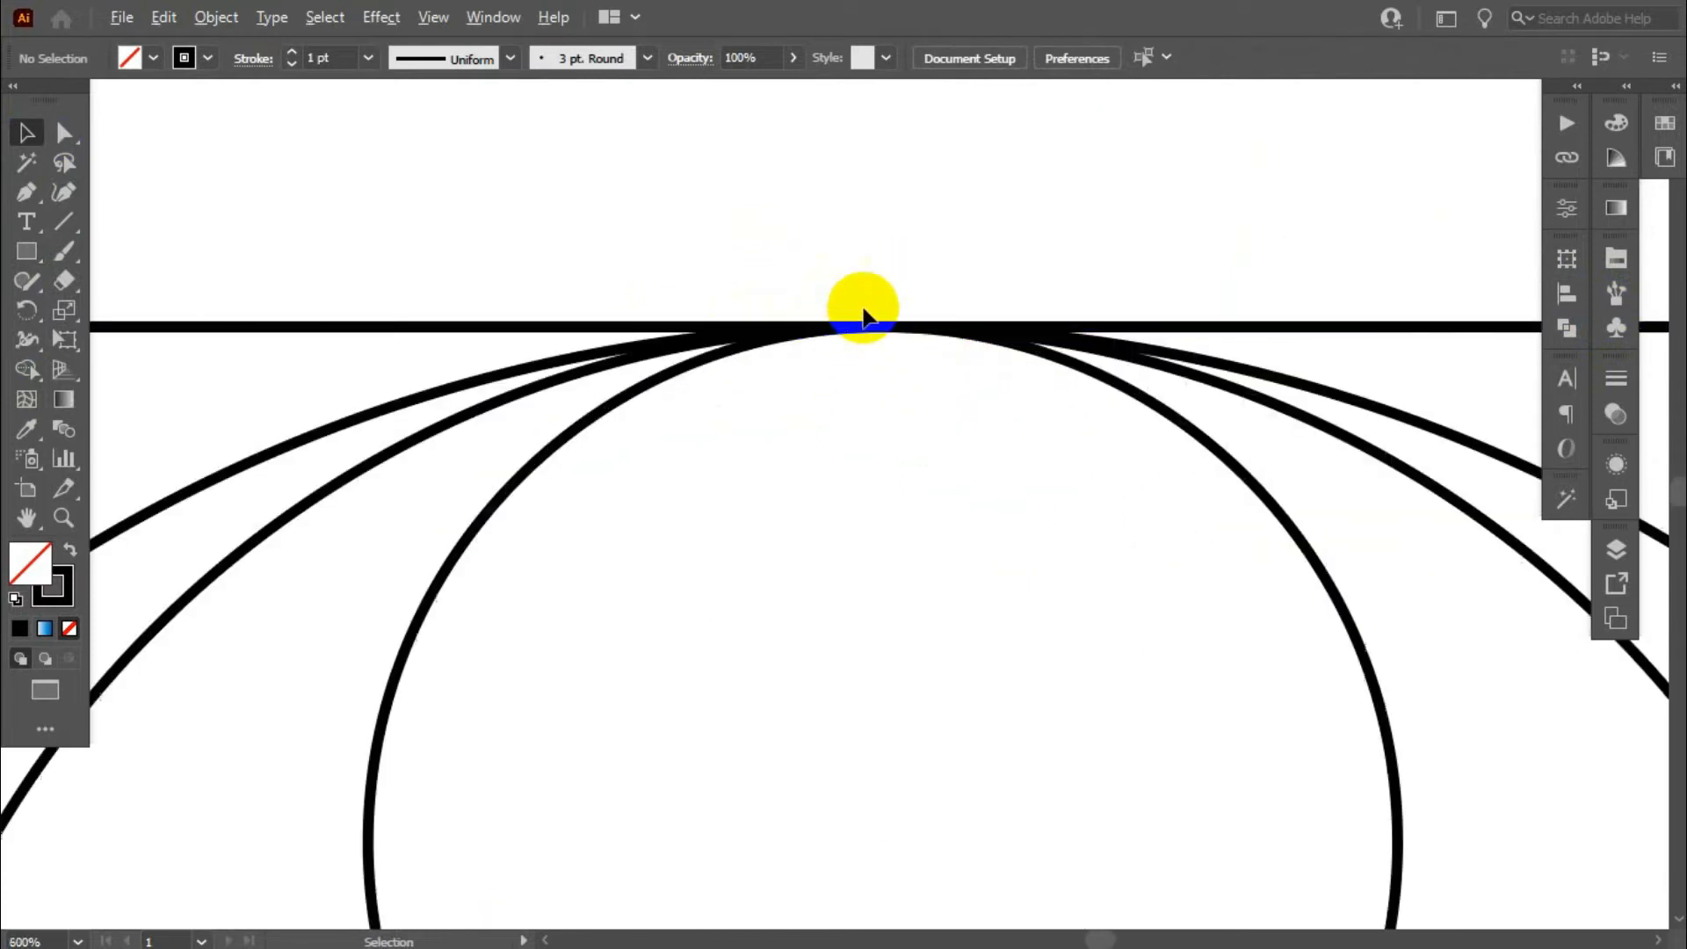
scroll(903, 294, down, 3)
scroll(914, 299, down, 3)
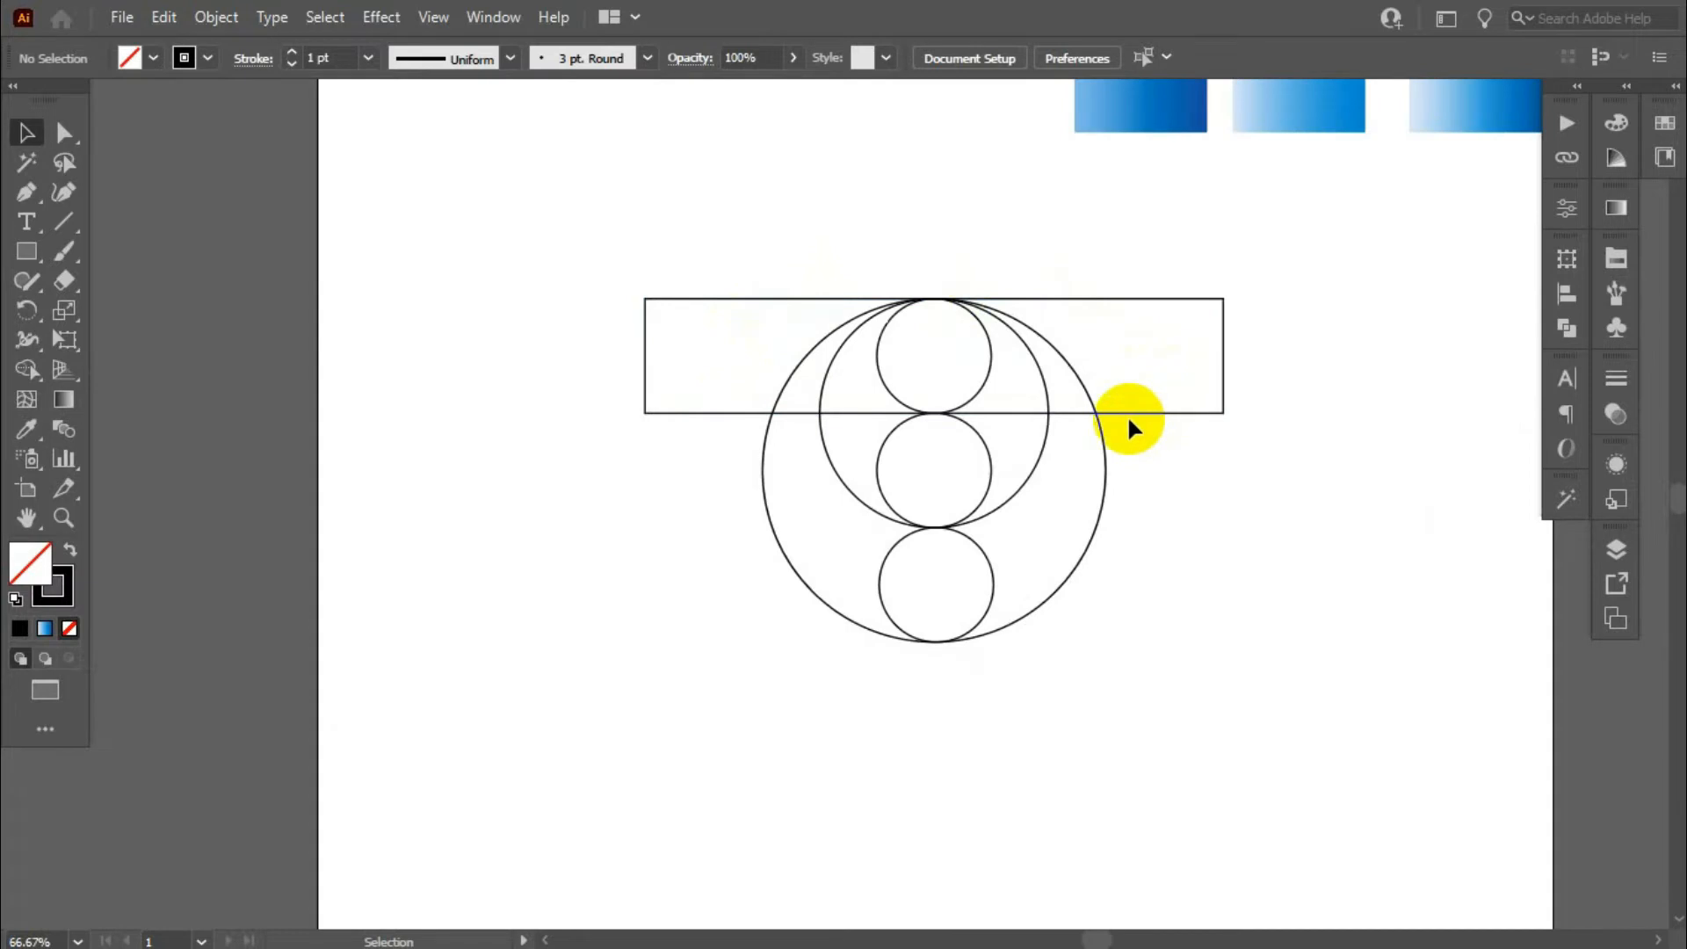
drag(1134, 414, 1136, 643)
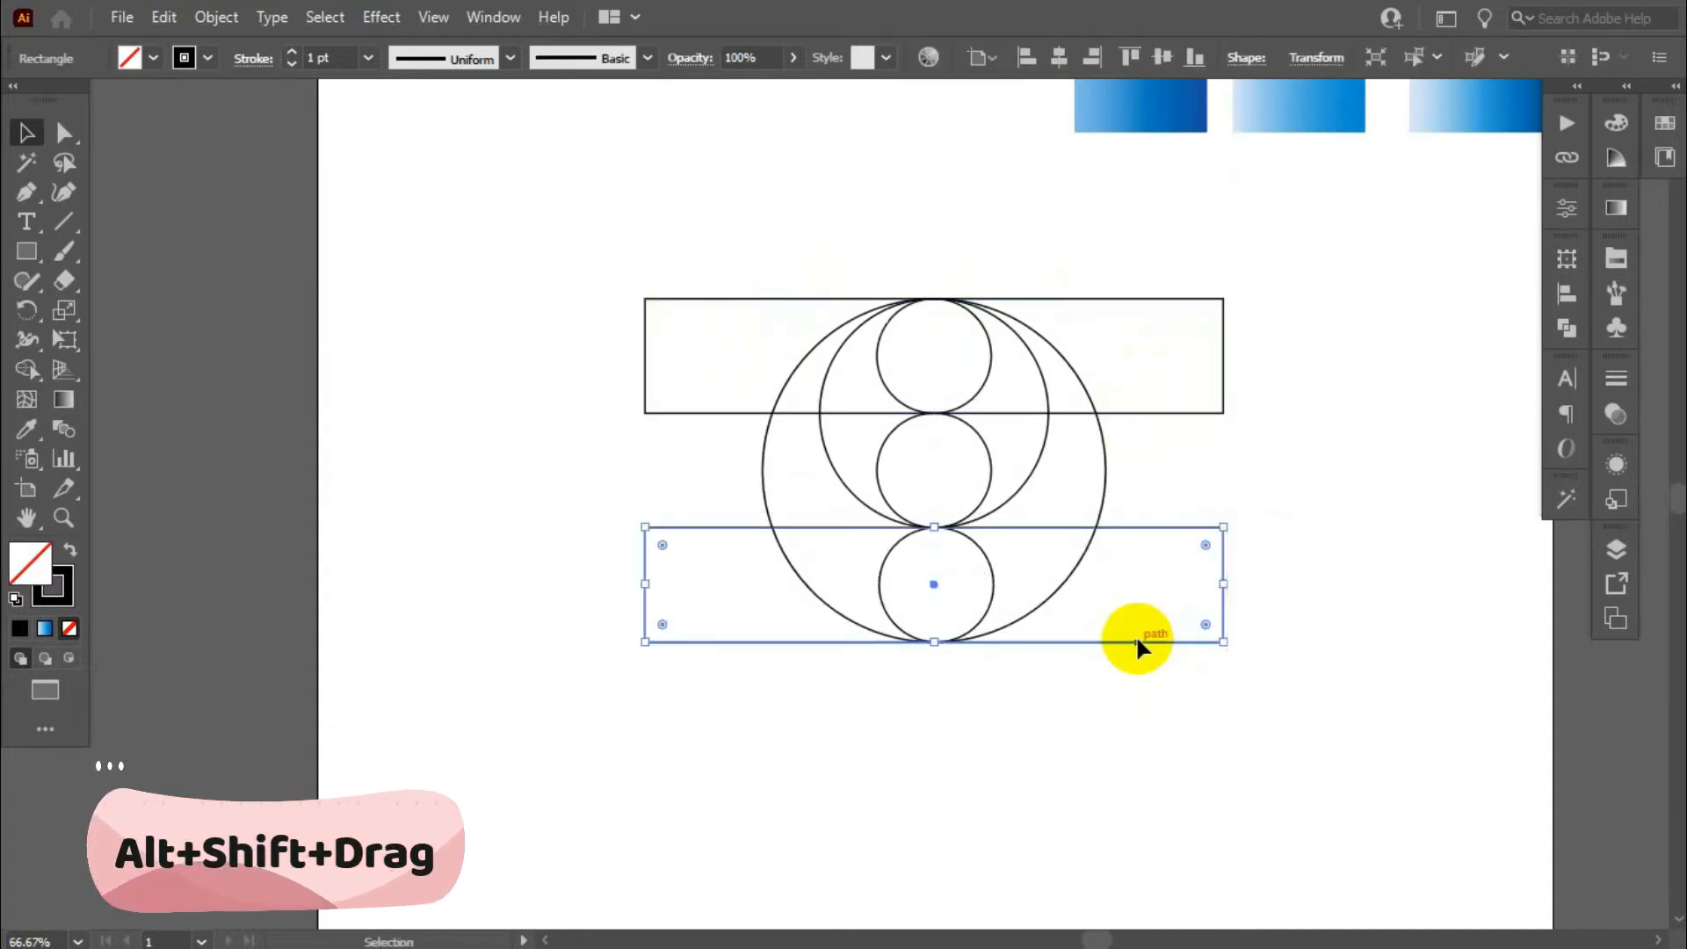
click(1098, 707)
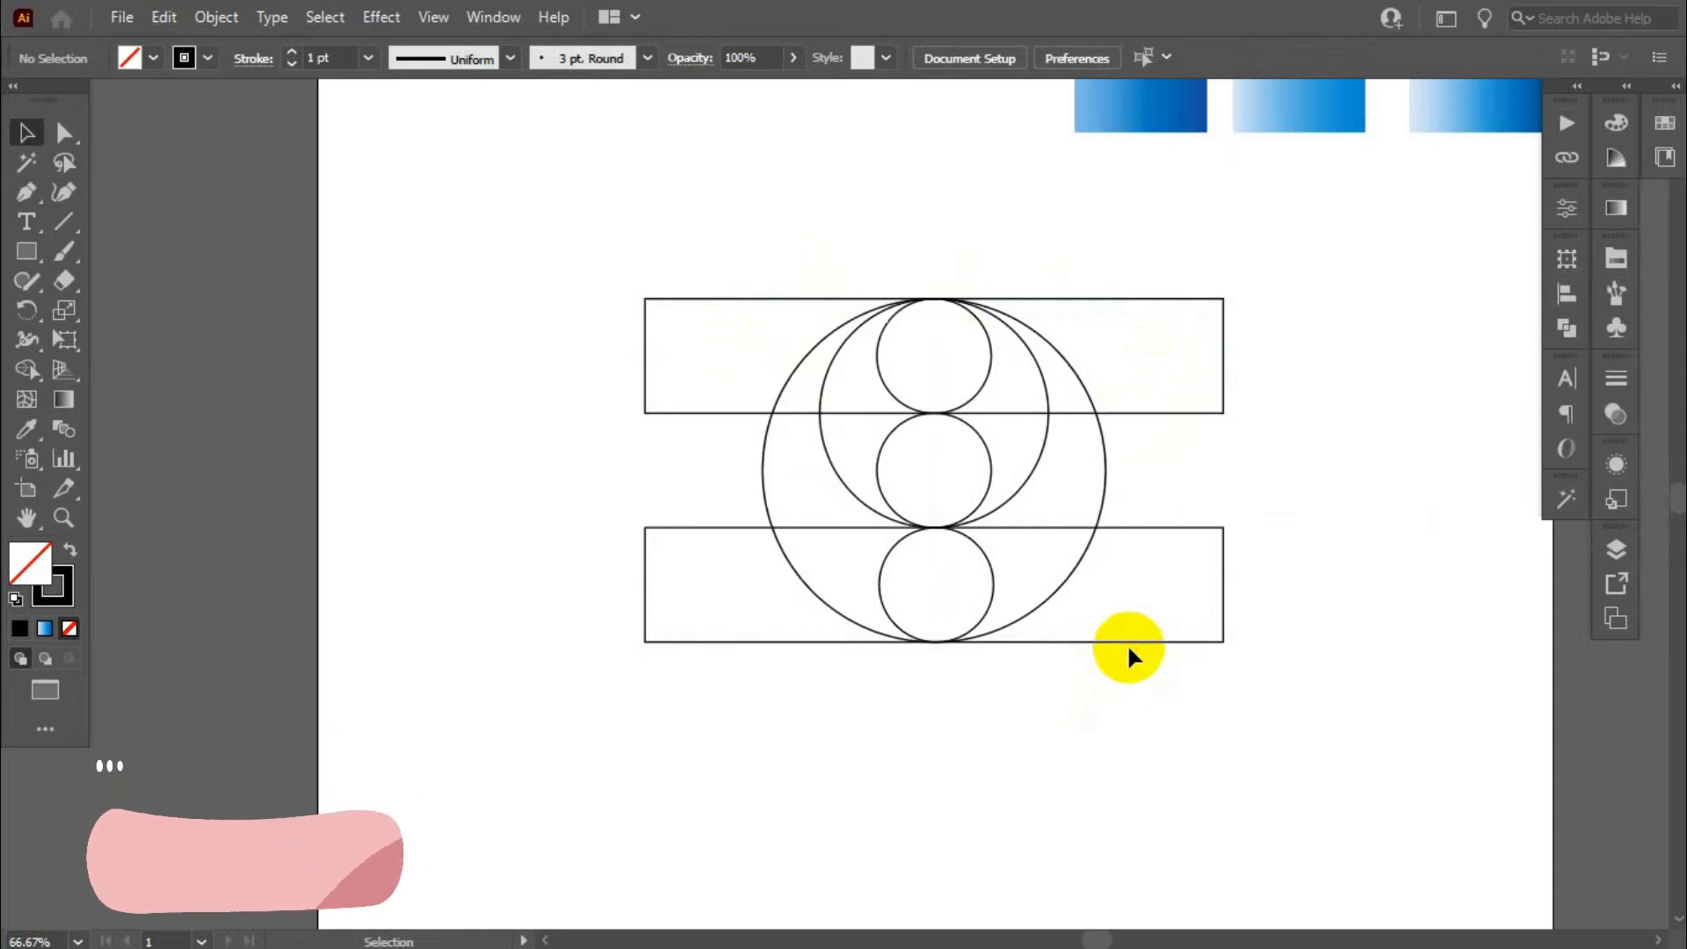
- Make a vertical copy of the lower bar and place its right edge against the left side of the 200 px circle
click(1221, 549)
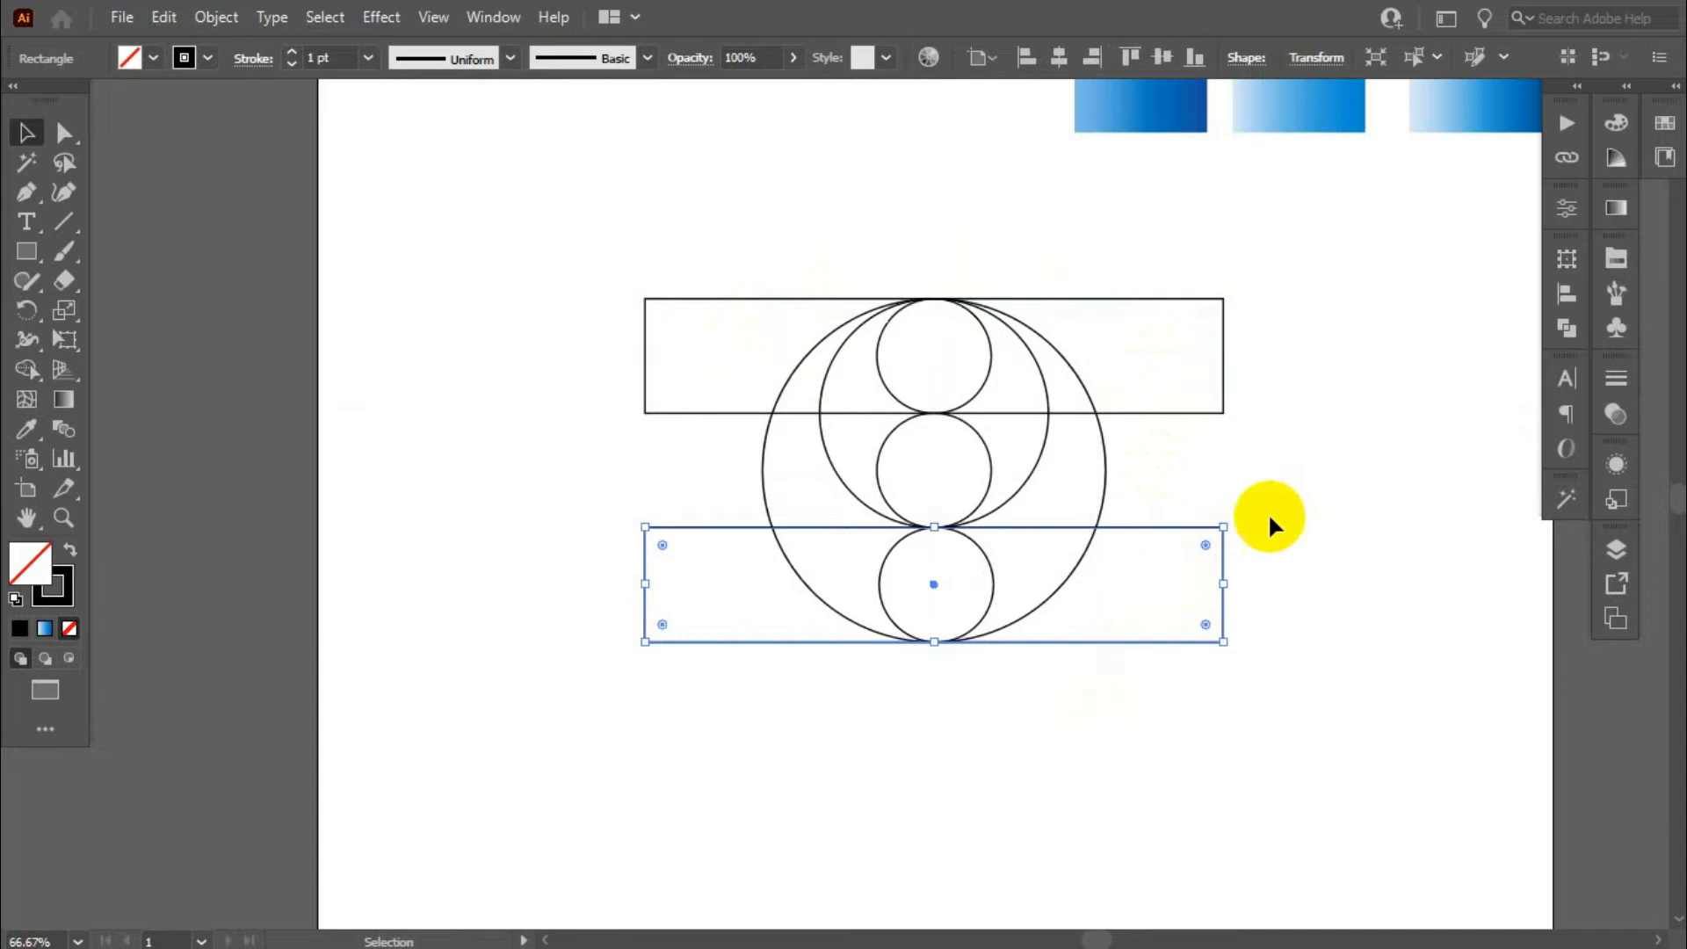
drag(1254, 550, 982, 848)
drag(877, 675, 712, 638)
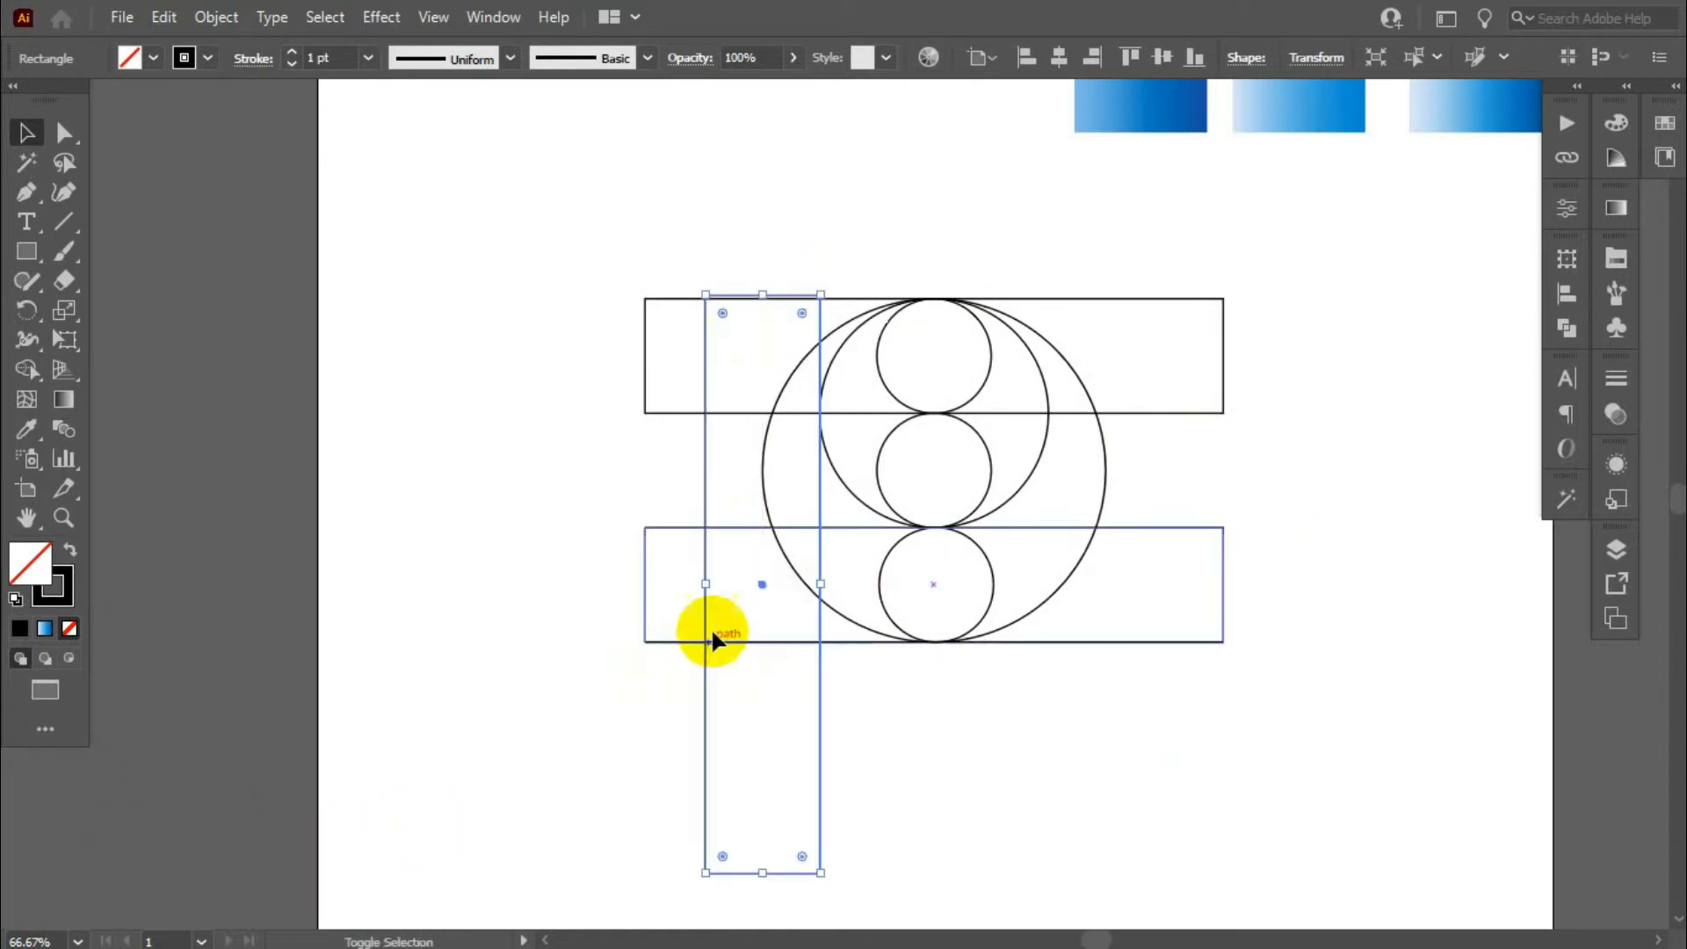
- Extend the vertical bar further down at its lower end and above the upper horizontal bar at its top end
scroll(778, 243, up, 3)
scroll(907, 237, up, 1)
scroll(907, 237, down, 1)
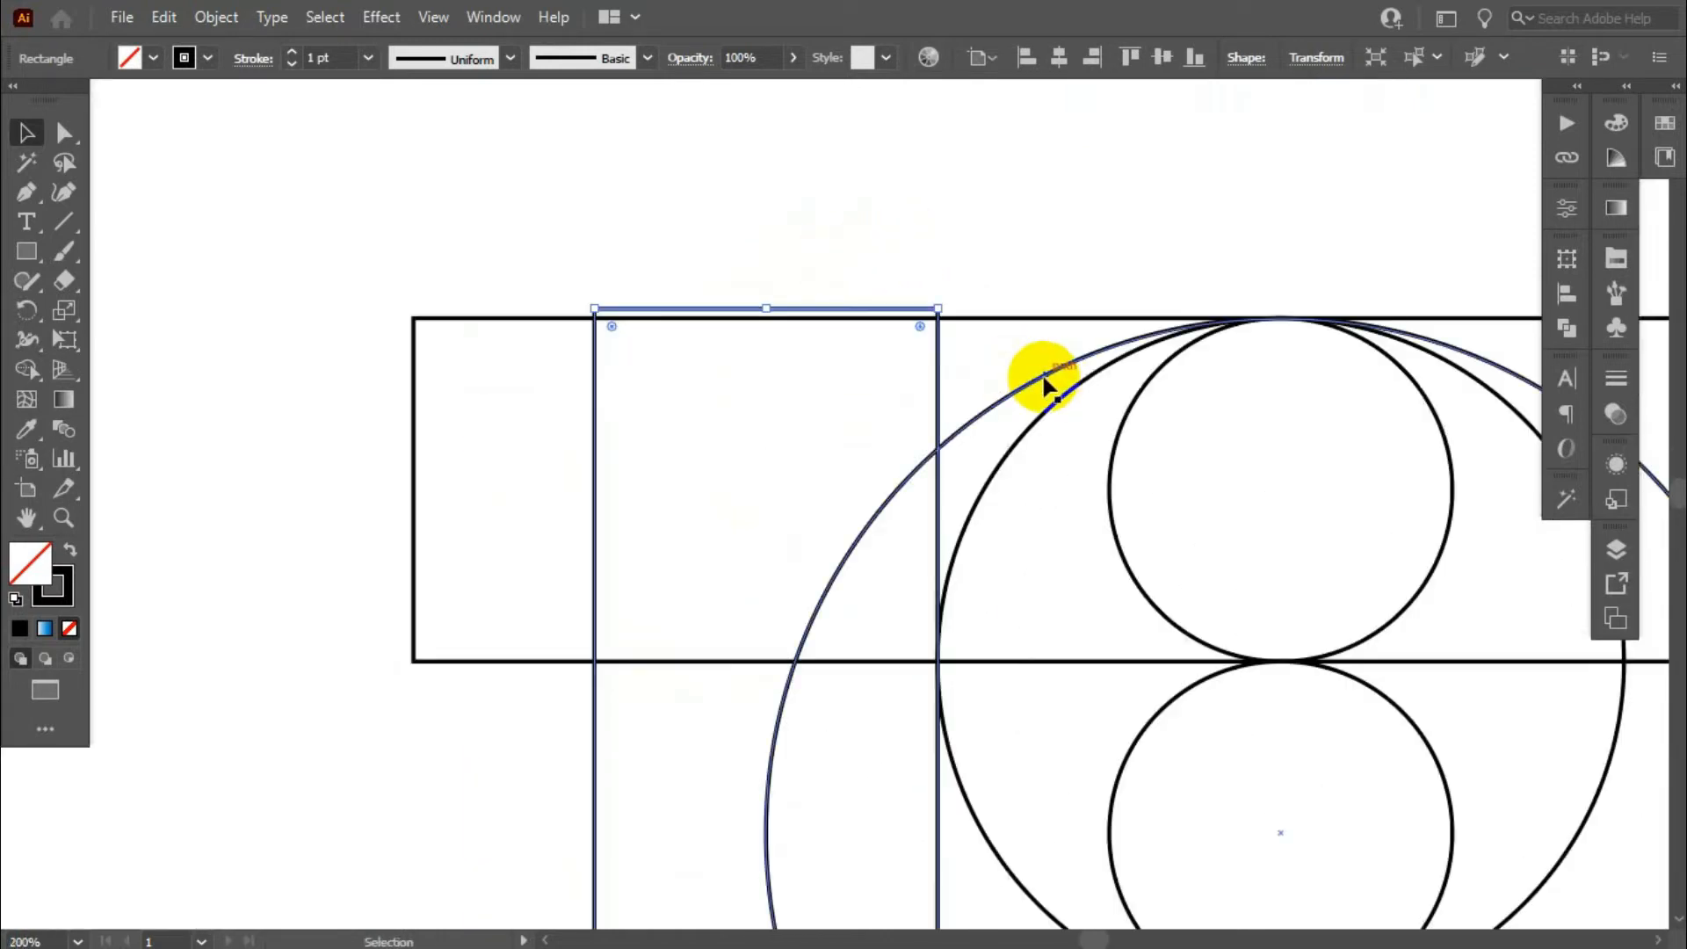
scroll(1044, 379, up, 2)
scroll(674, 292, down, 2)
scroll(805, 573, up, 3)
scroll(646, 362, down, 6)
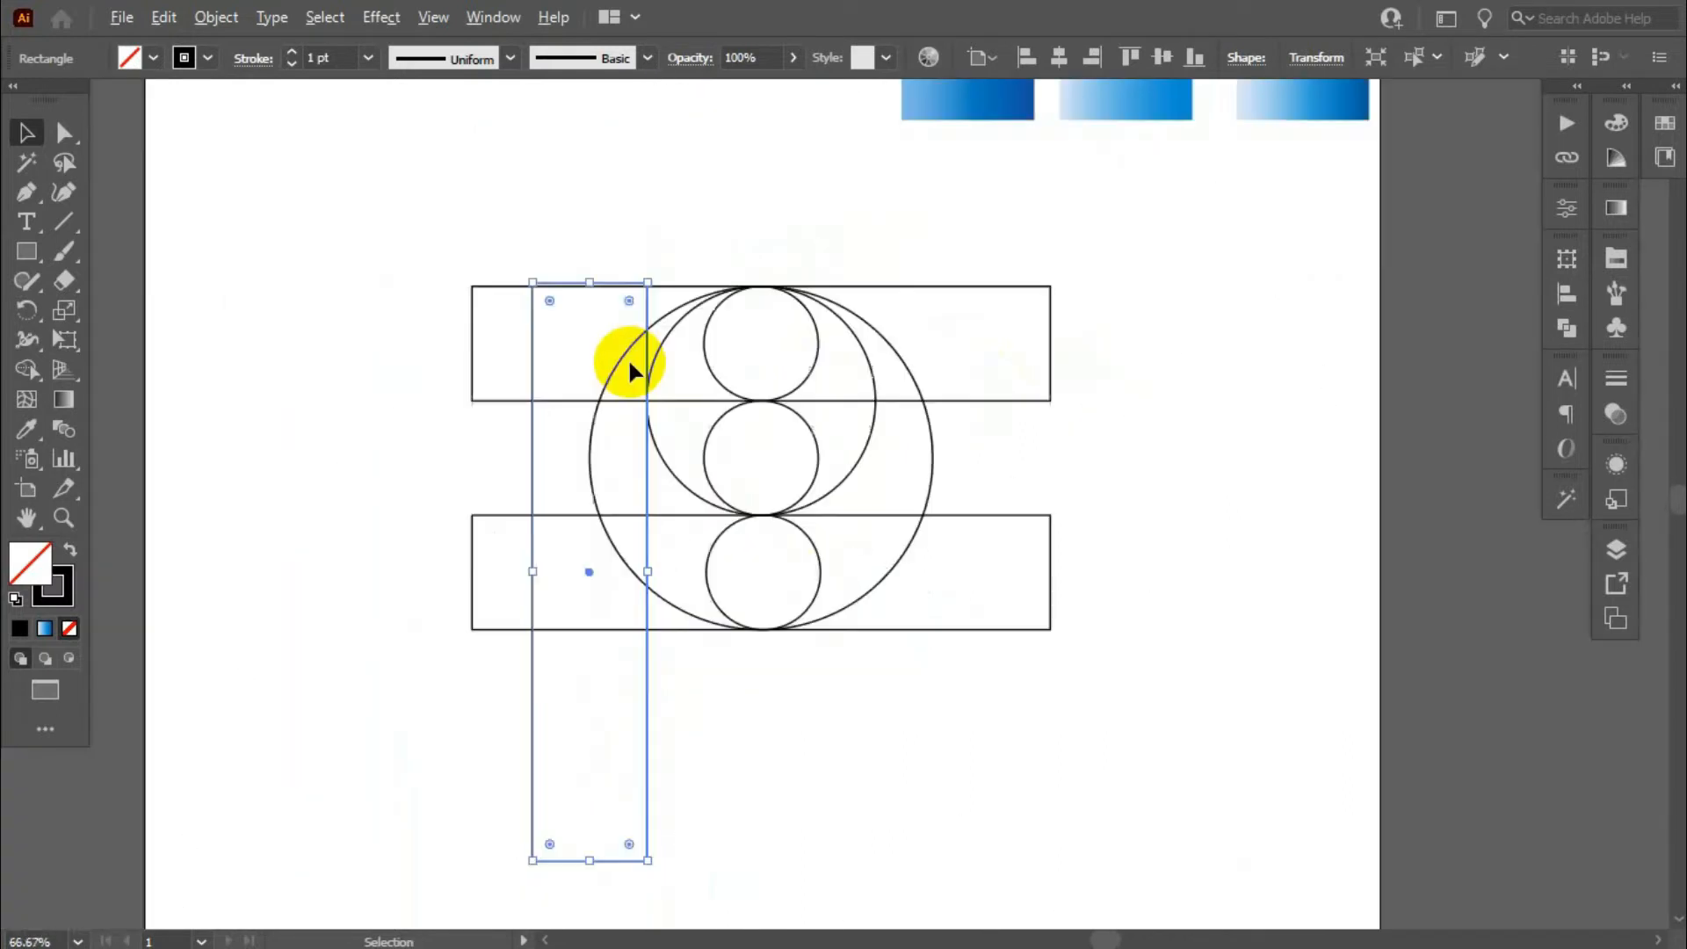
scroll(747, 492, down, 2)
scroll(780, 471, down, 1)
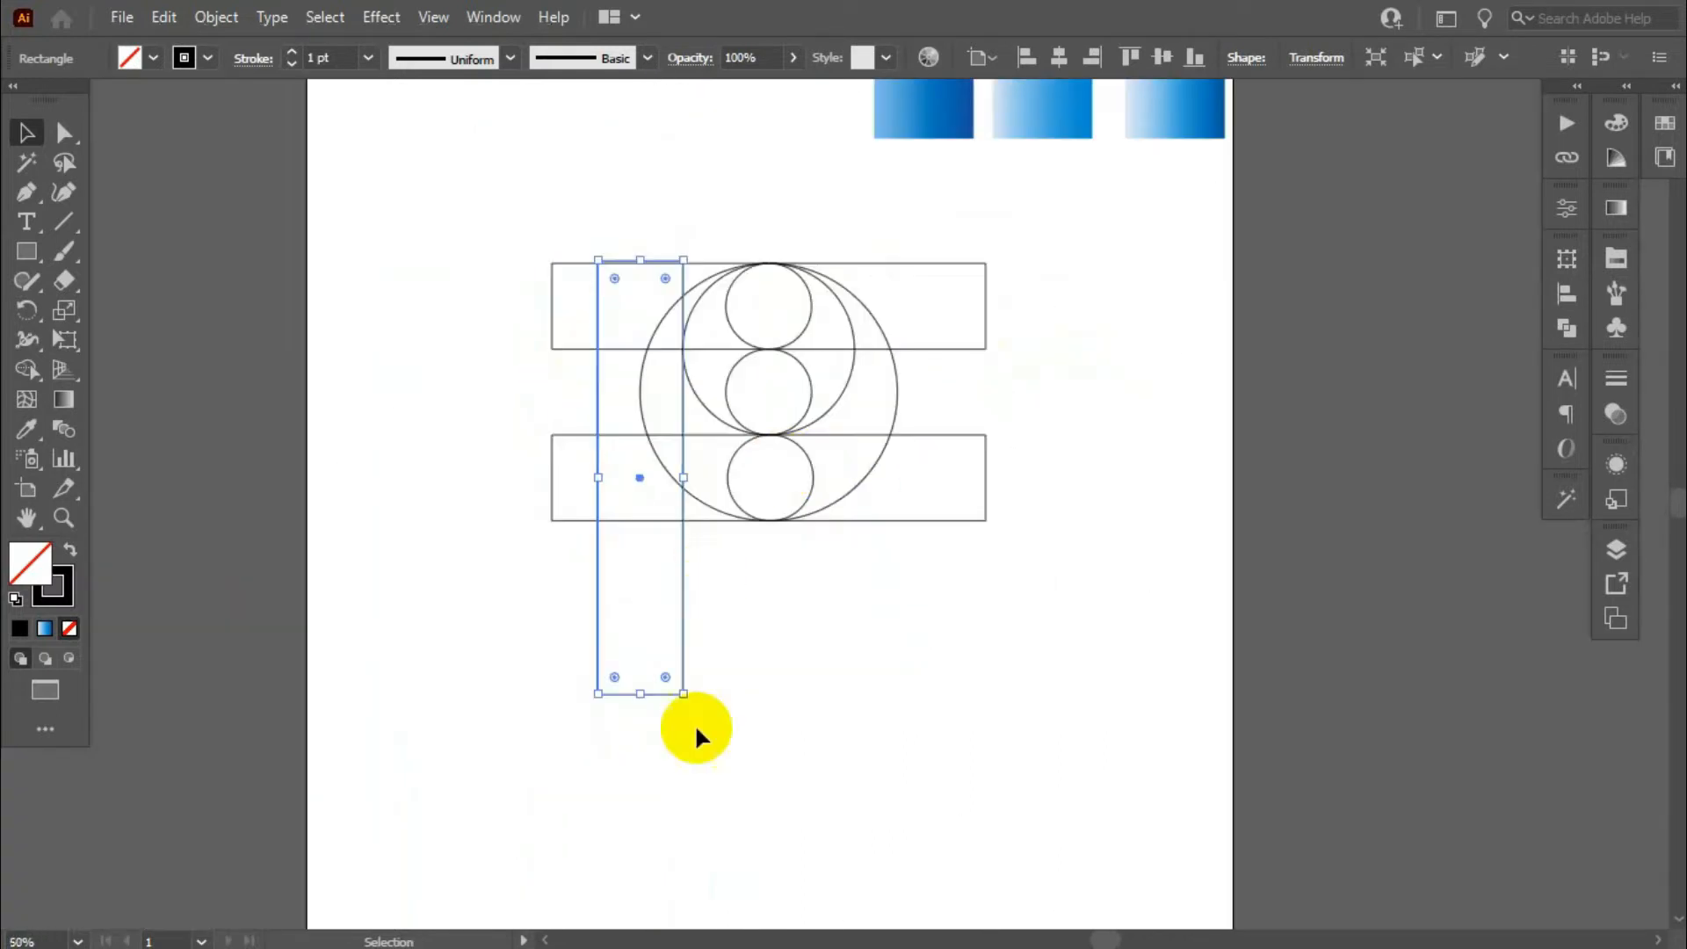
drag(639, 694, 648, 780)
scroll(610, 206, up, 2)
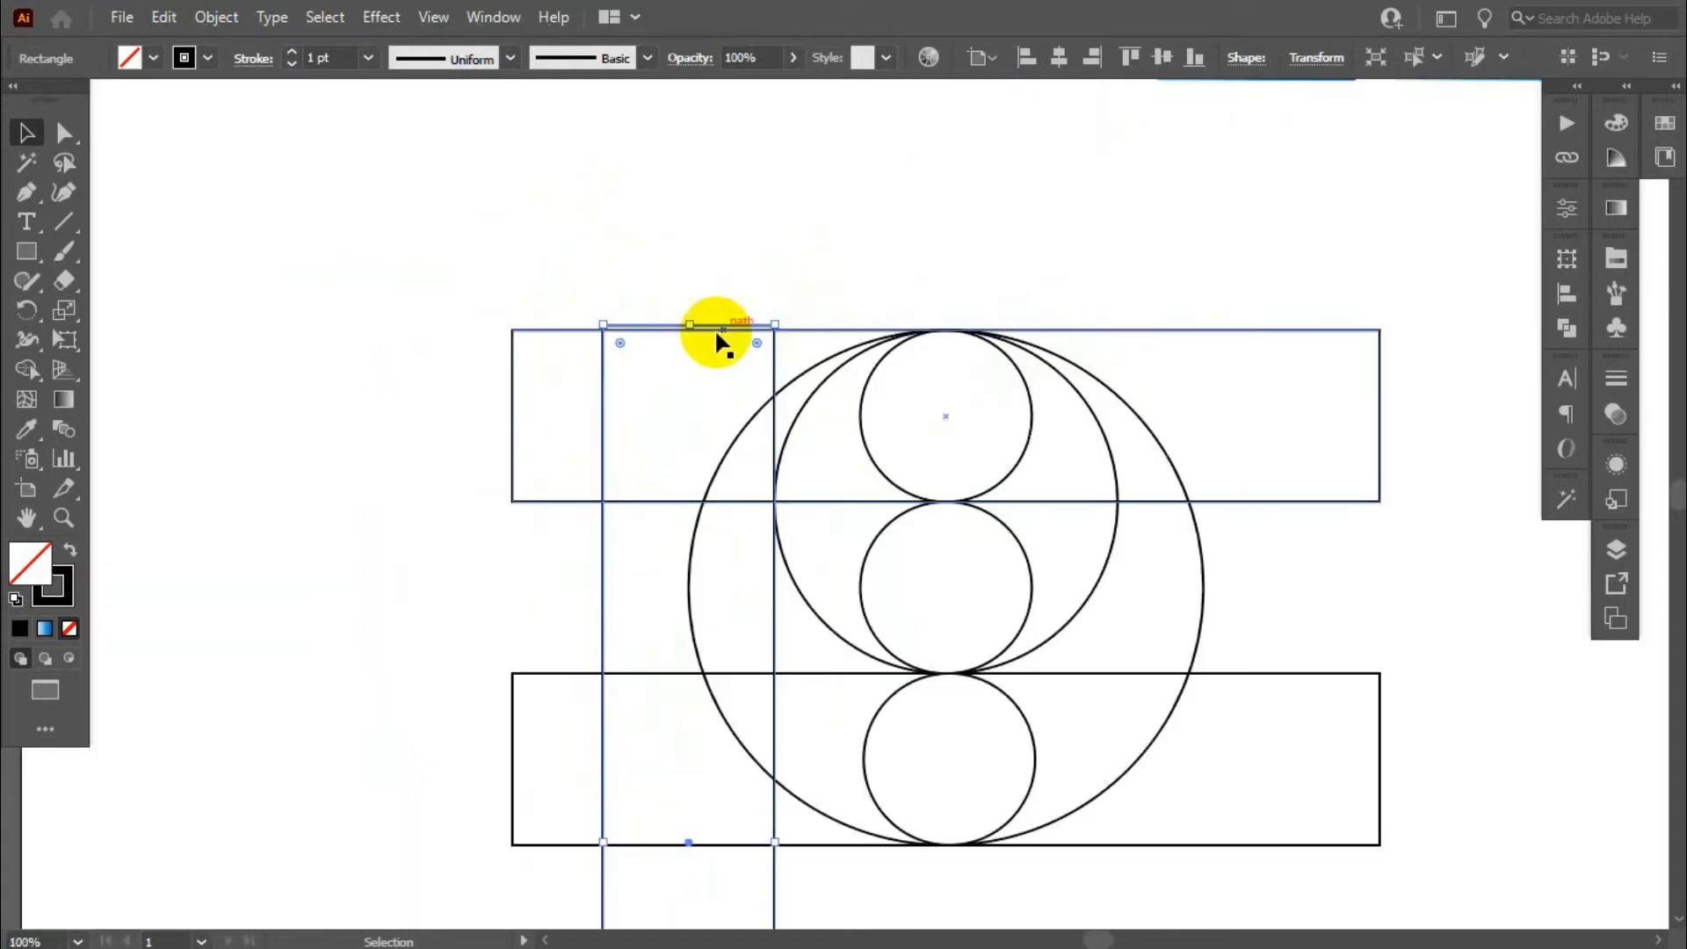
drag(693, 326, 694, 294)
click(779, 264)
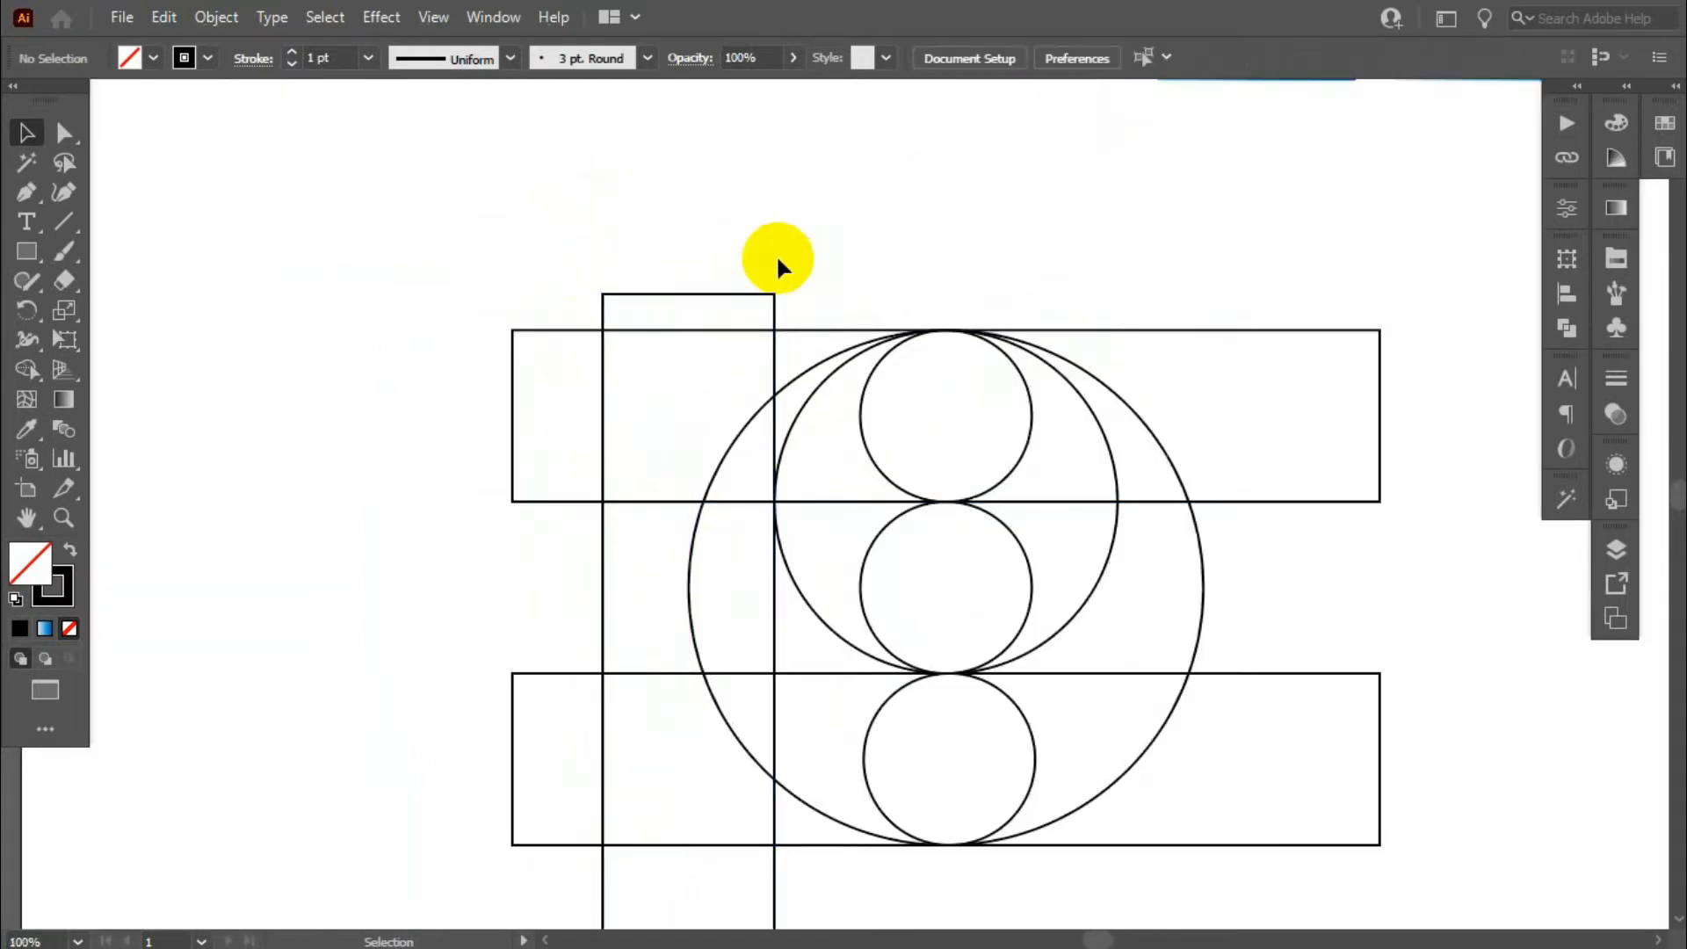
- Duplicate the 200 px circle down to the lower left so its top touches the lower horizontal bar's upper edge
scroll(768, 253, down, 3)
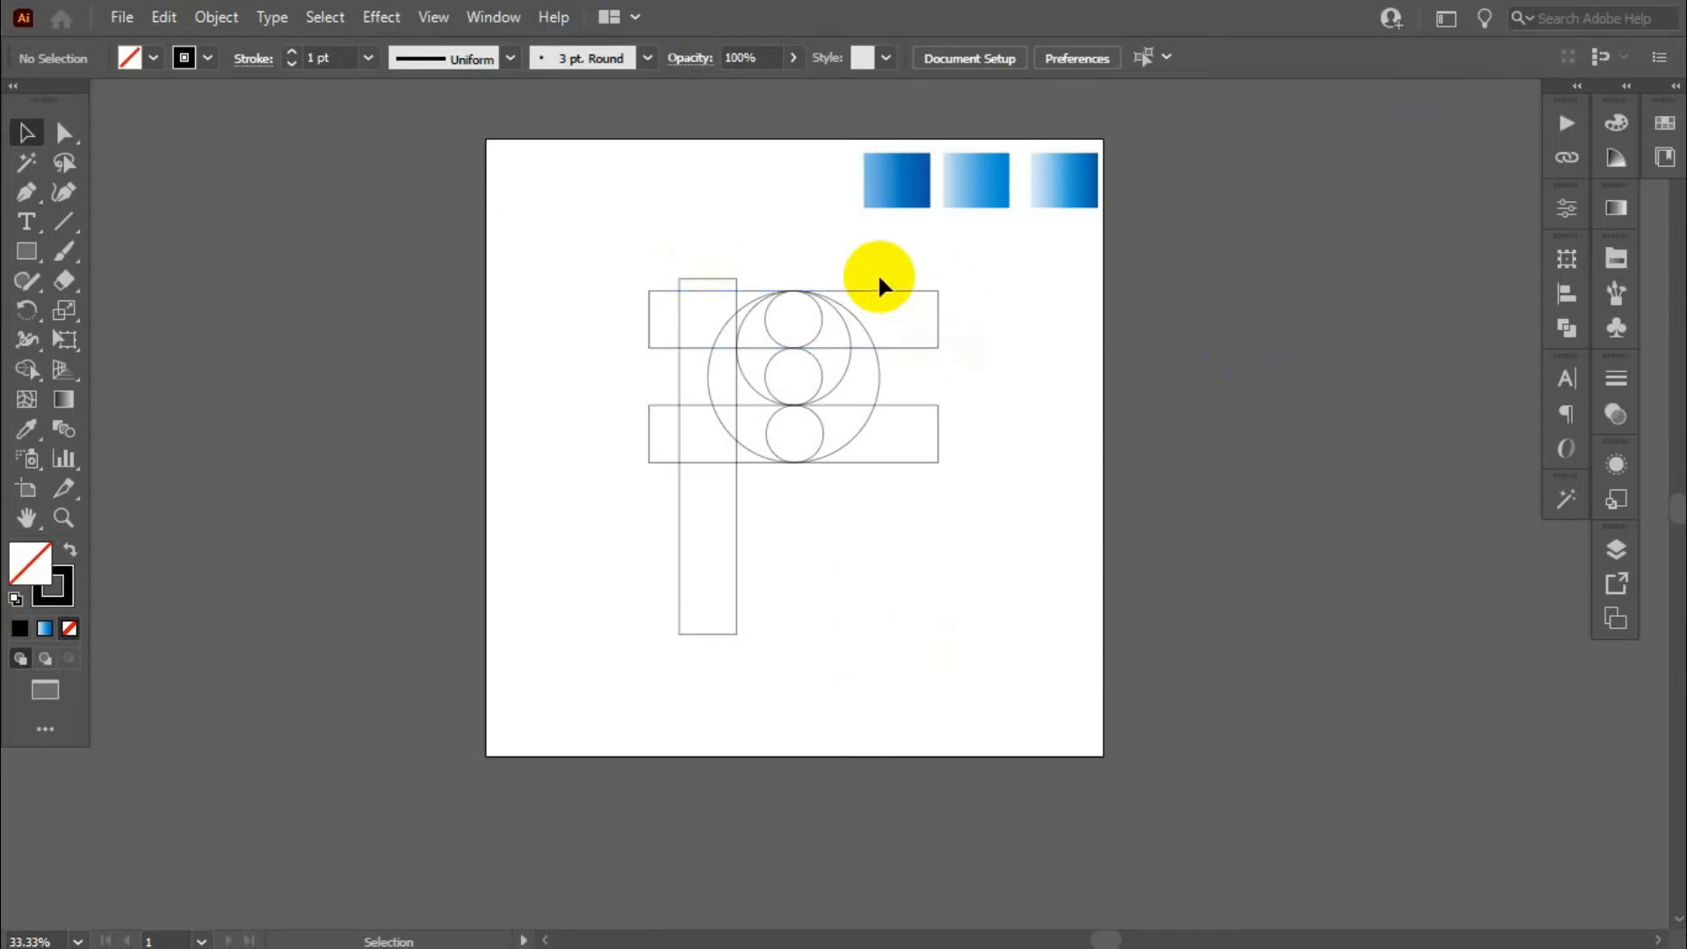
scroll(878, 273, up, 1)
scroll(595, 538, up, 1)
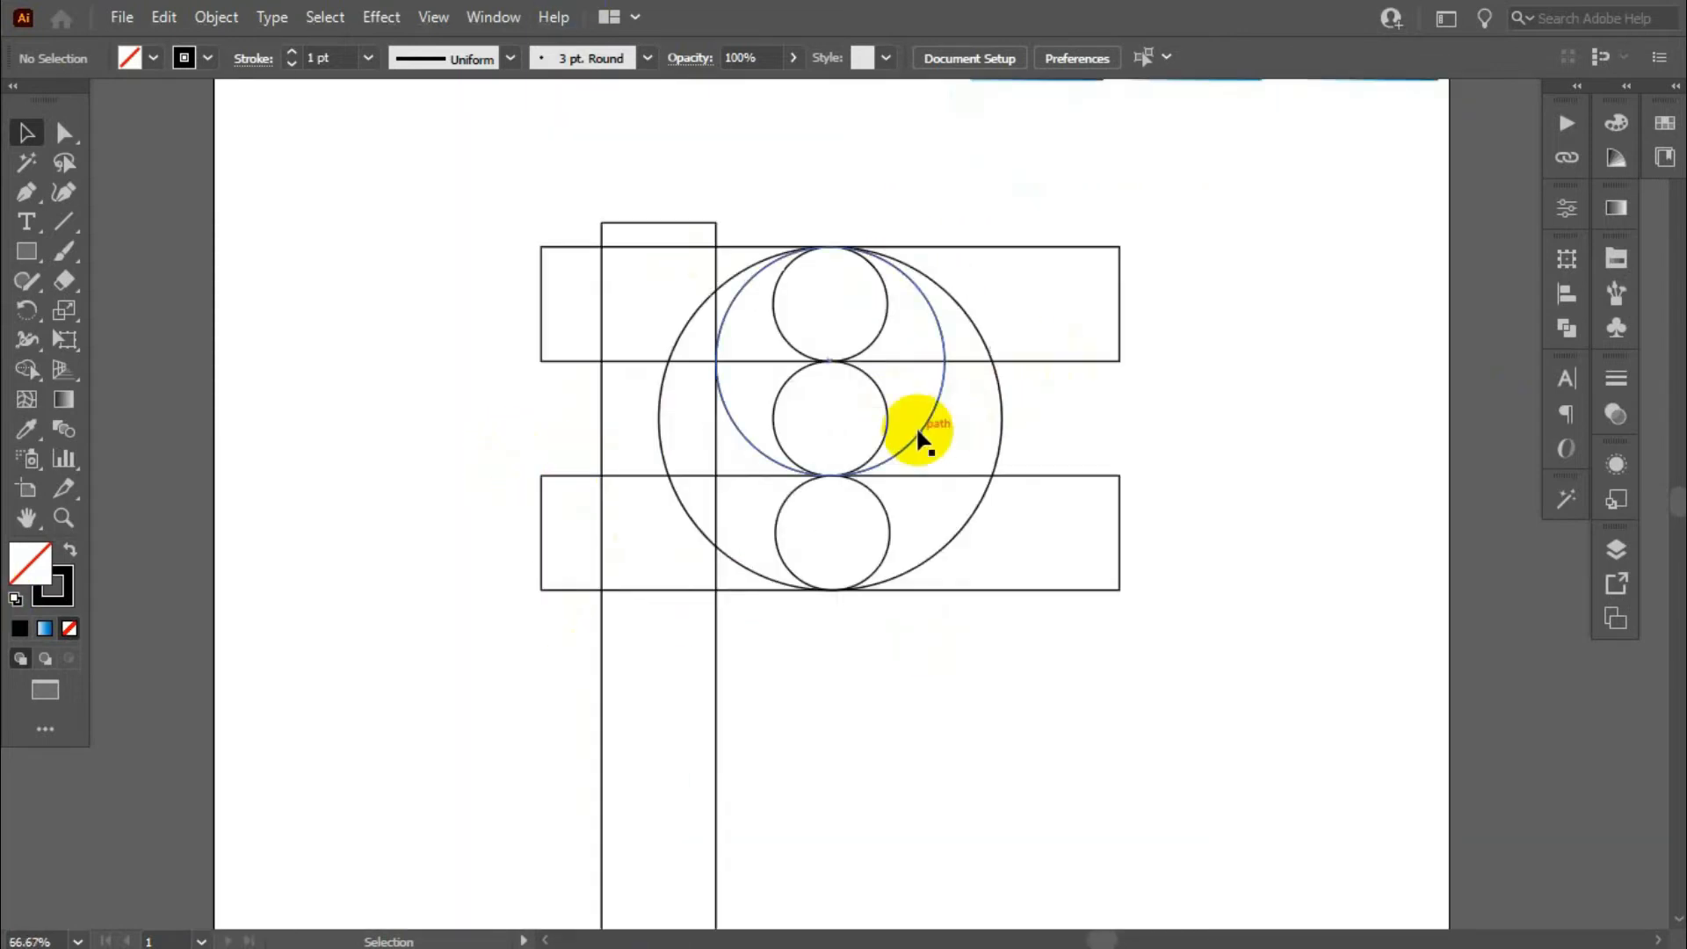
drag(916, 425, 809, 659)
scroll(716, 460, up, 2)
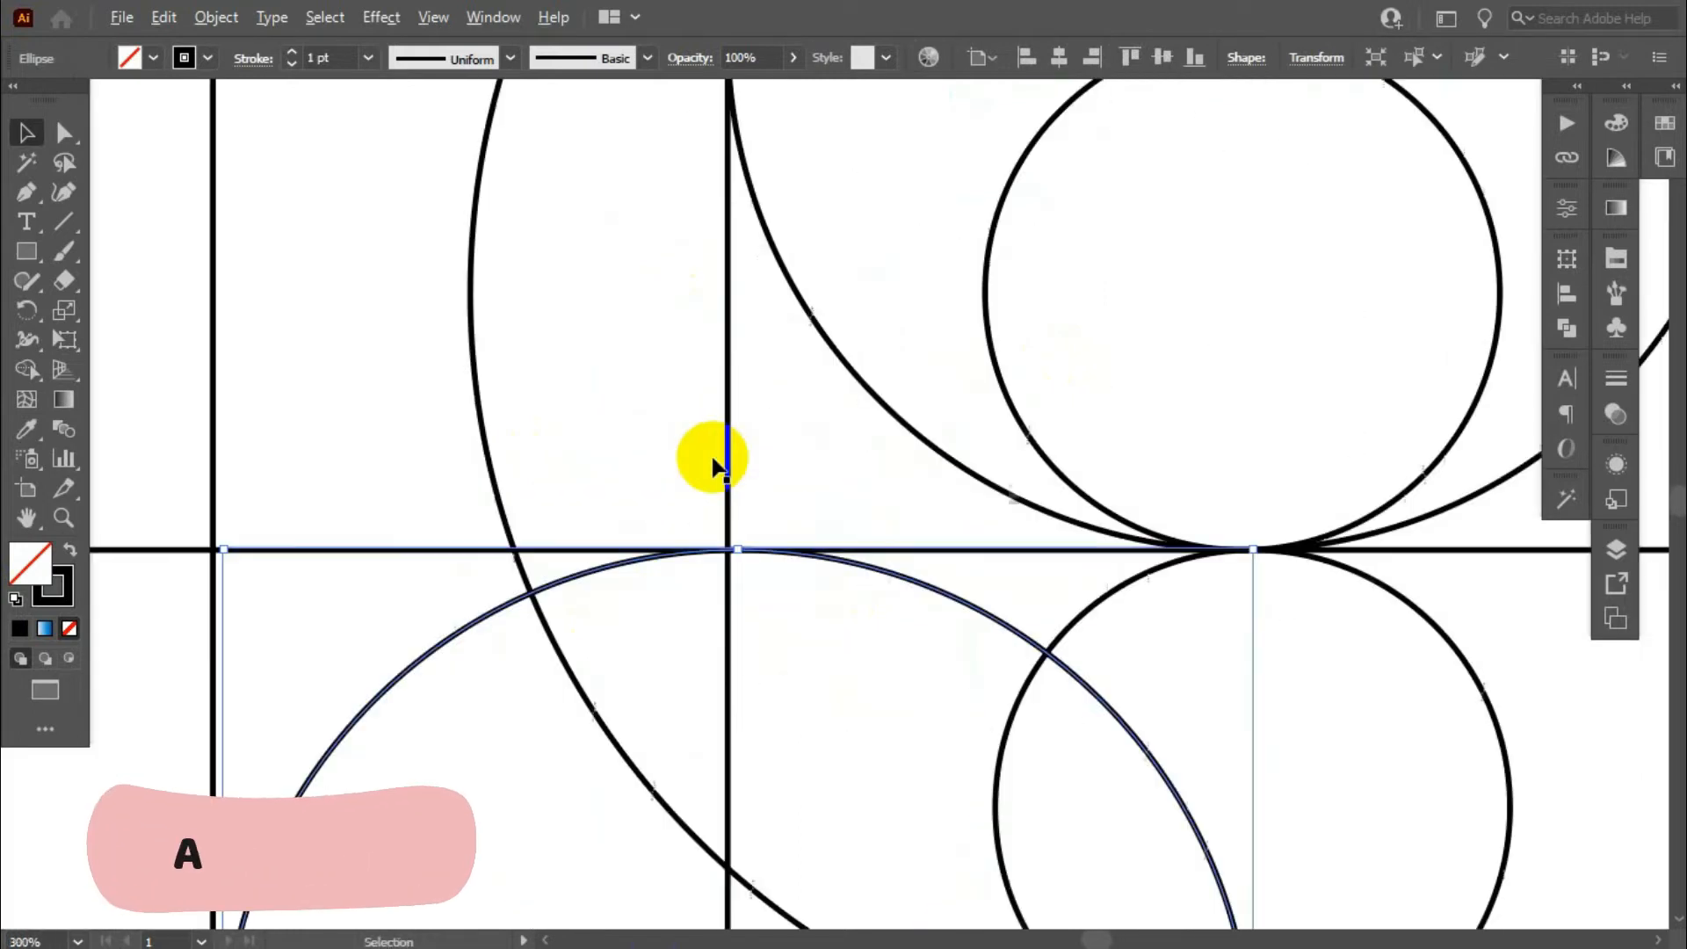
- Nudge the copied circle left until its left side sits exactly on the vertical bar's left edge
scroll(563, 690, down, 1)
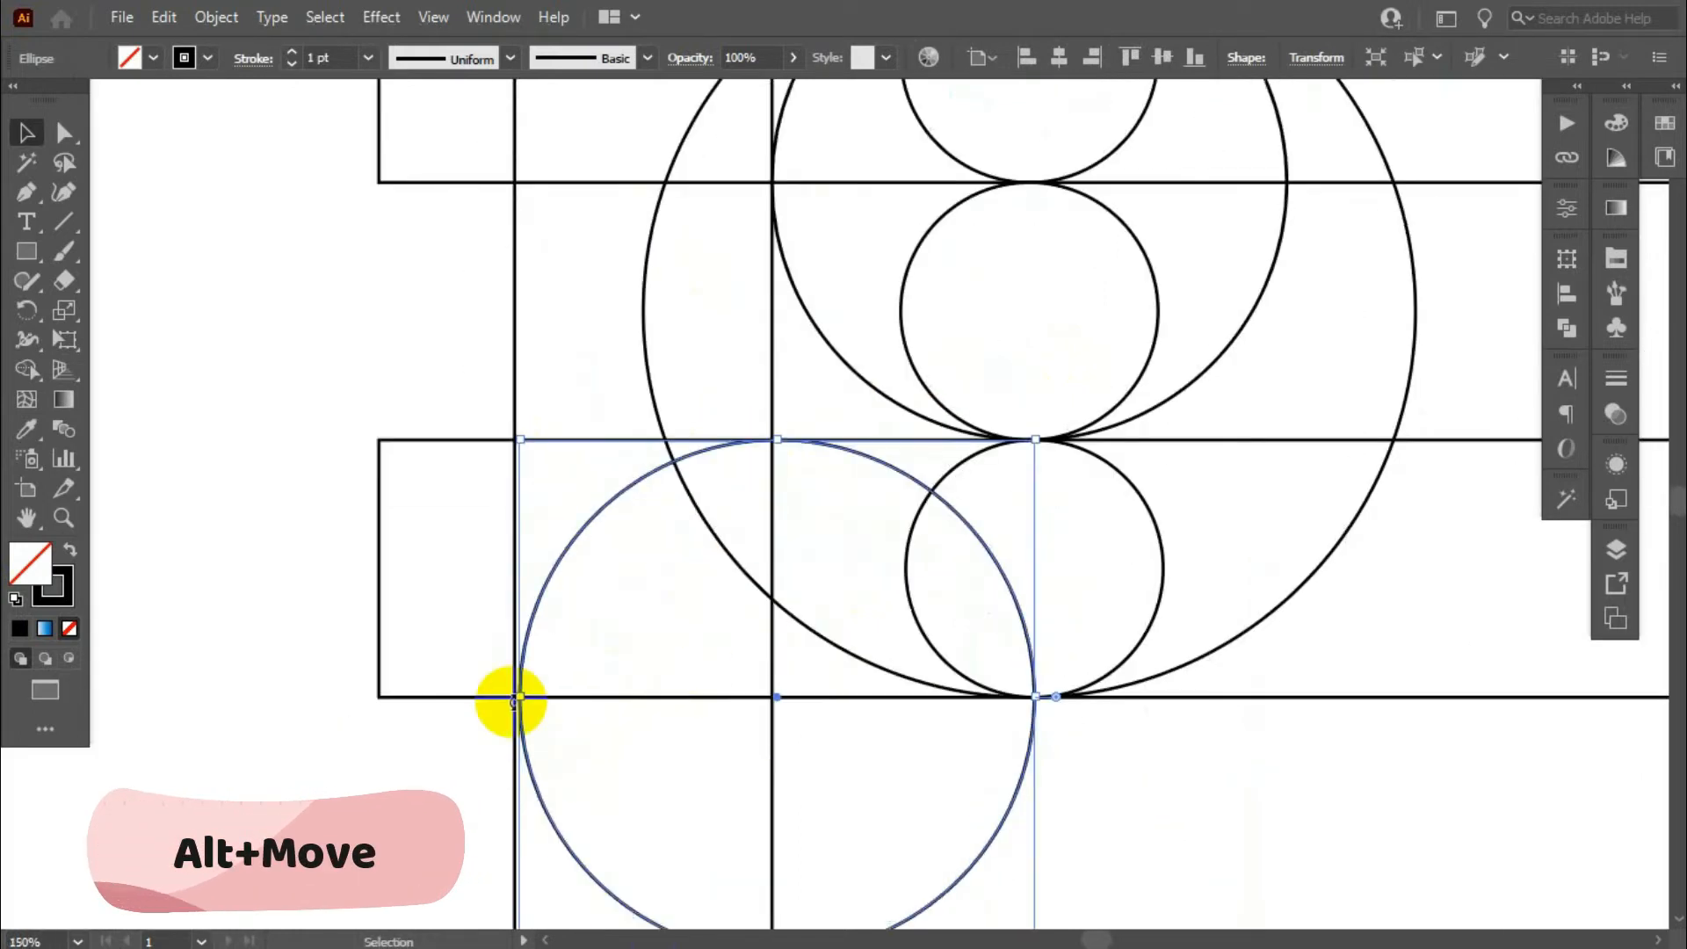
scroll(510, 696, up, 2)
key(Left)
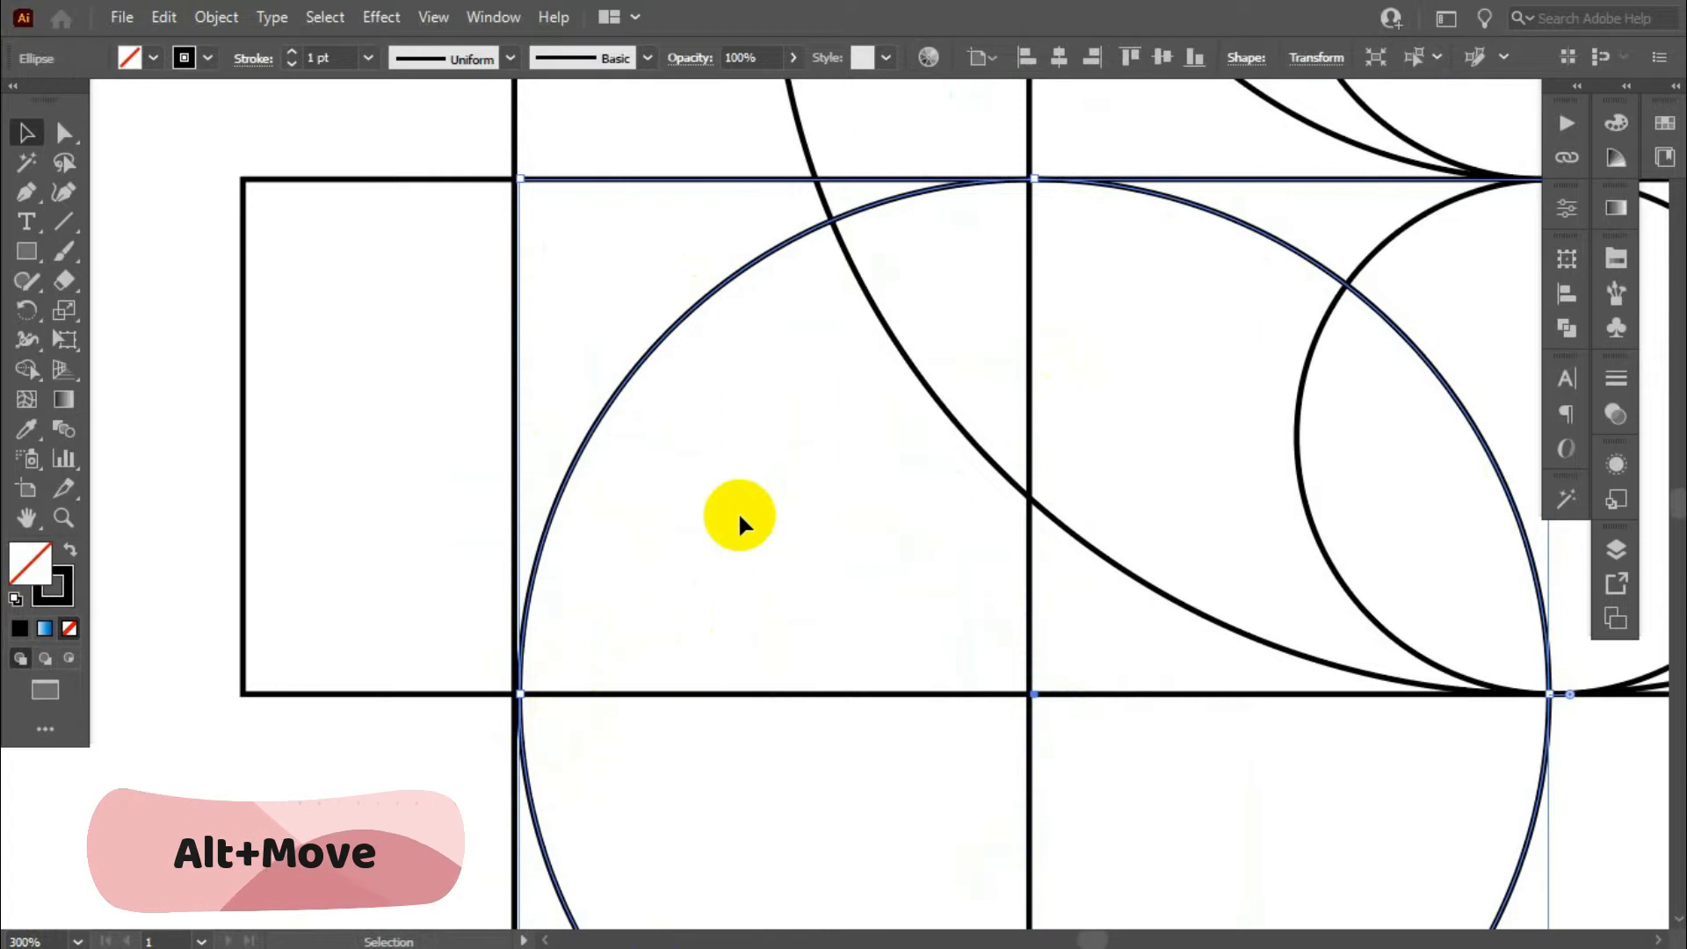
key(Left)
scroll(560, 709, up, 4)
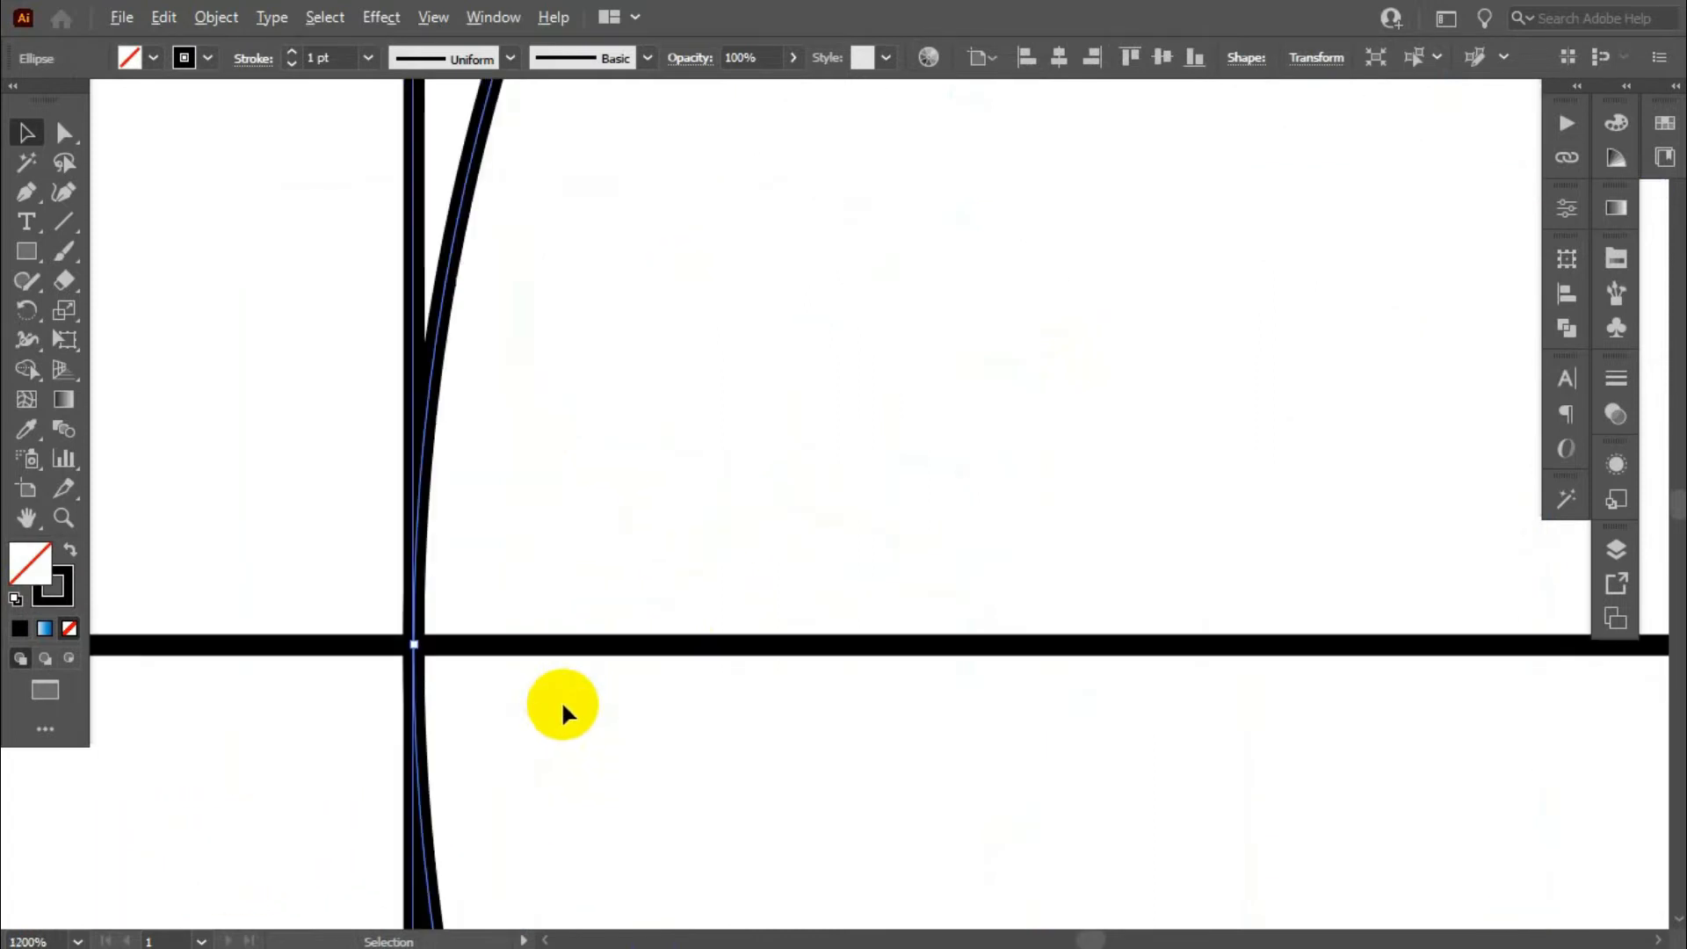
scroll(467, 676, down, 3)
scroll(761, 361, up, 2)
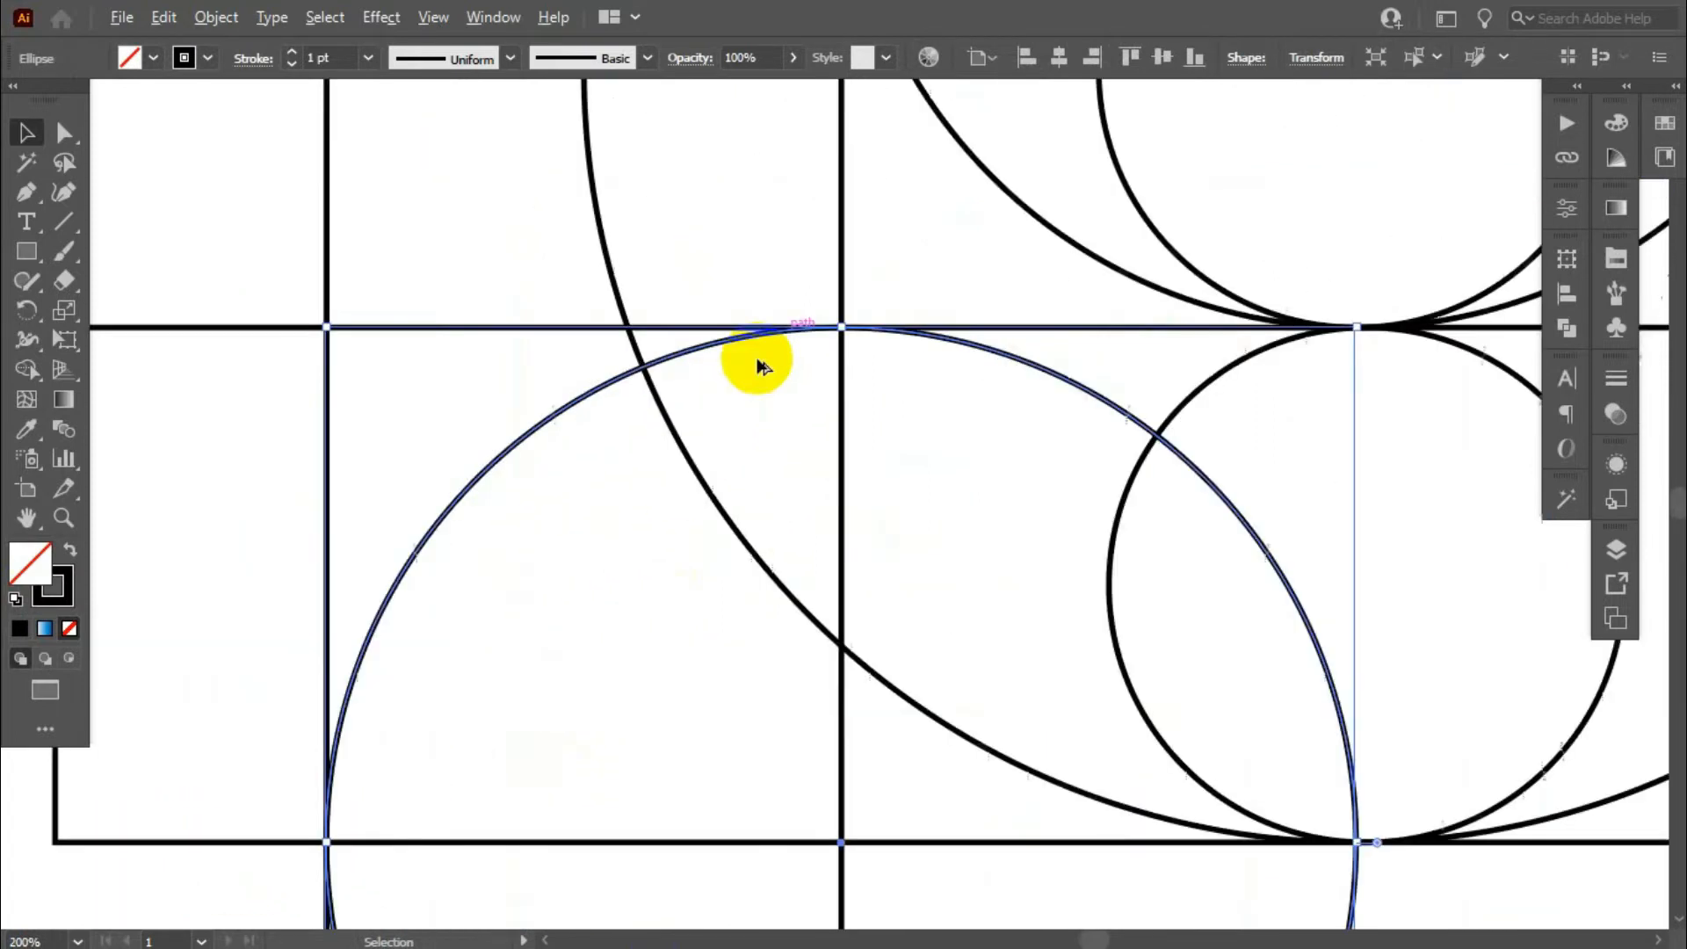
scroll(845, 336, down, 7)
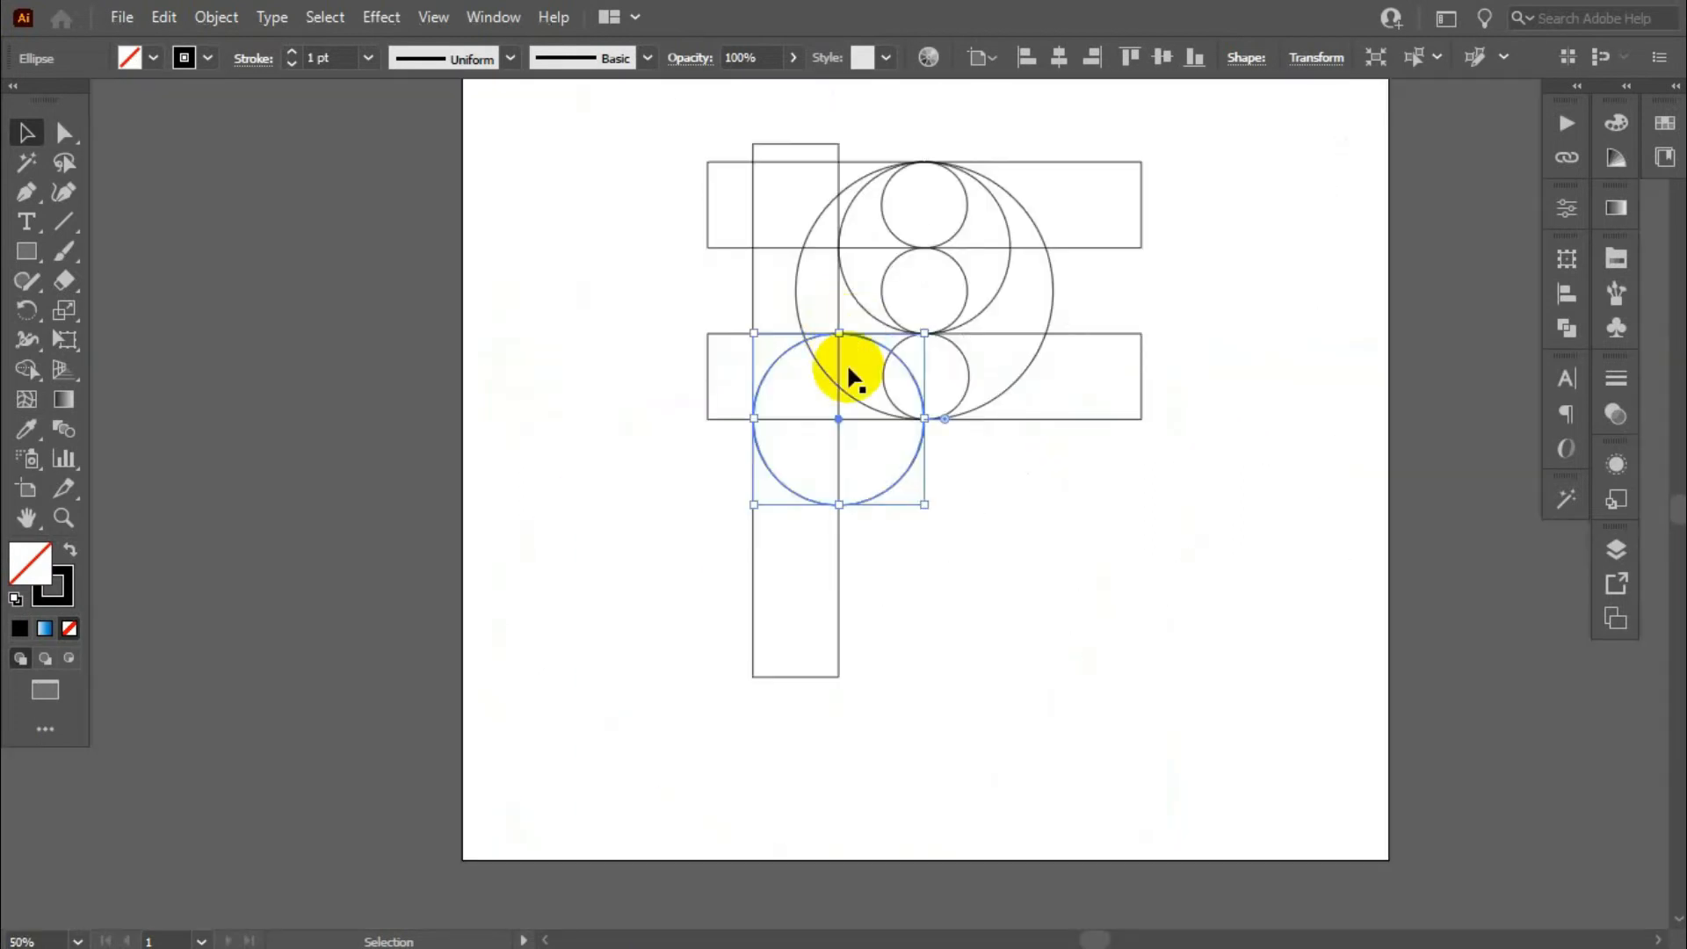
- Duplicate the copied circle straight down so the new circle's top touches the lower horizontal bar's bottom edge
drag(883, 503, 878, 576)
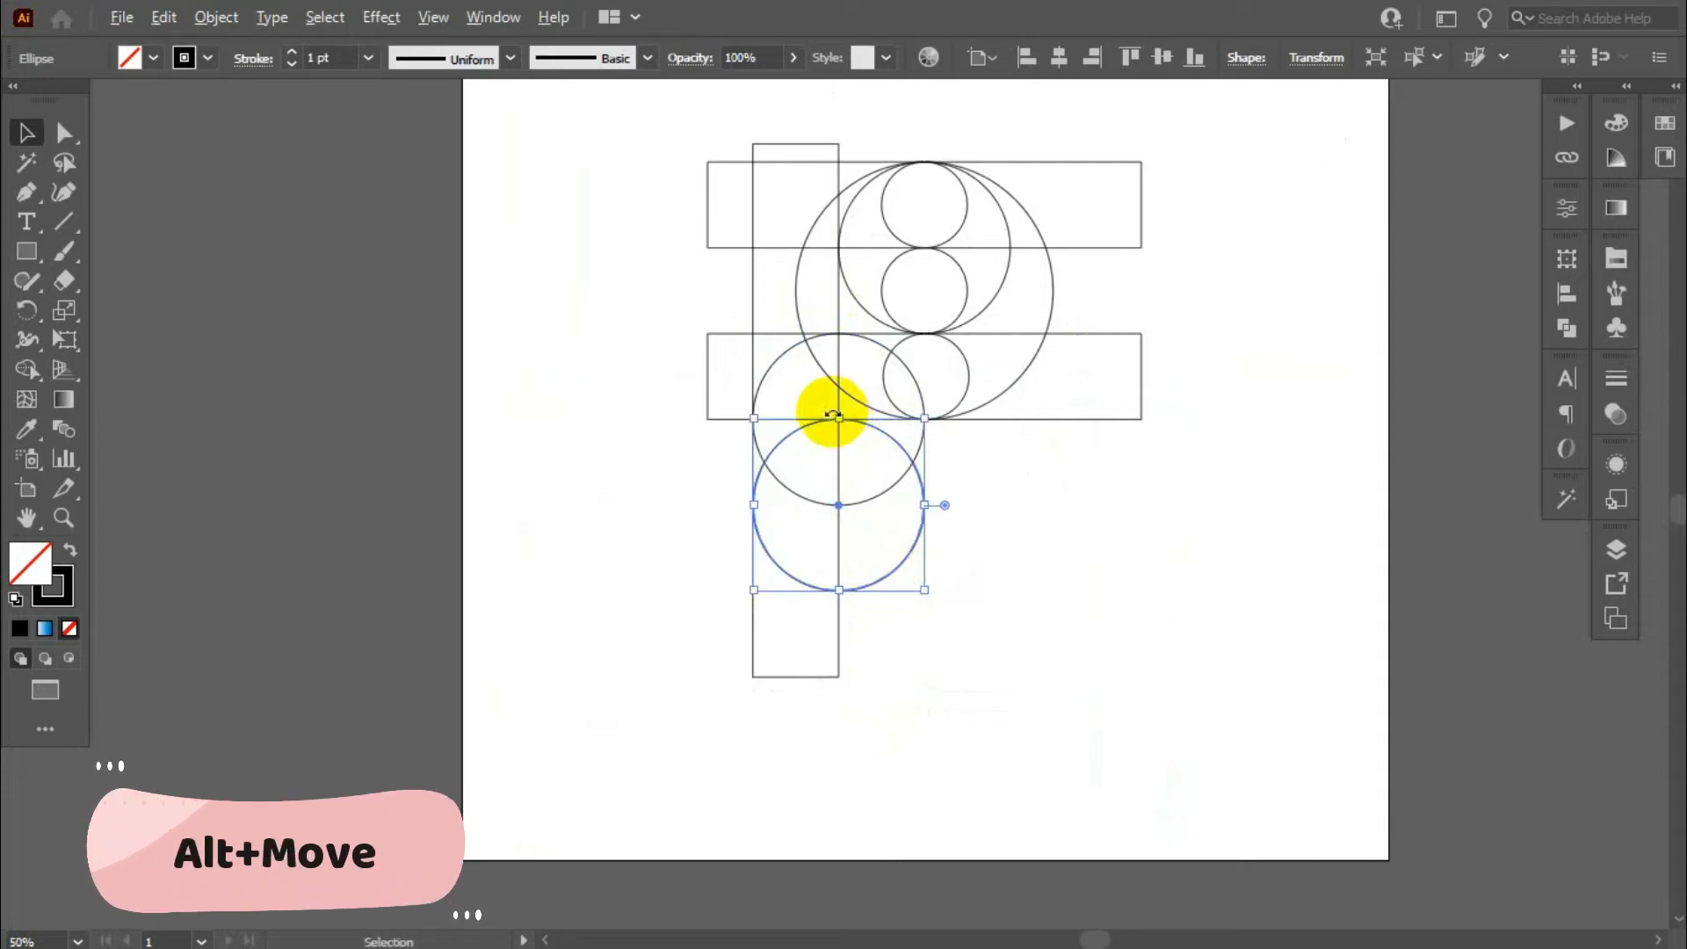
scroll(844, 407, up, 4)
scroll(892, 421, up, 5)
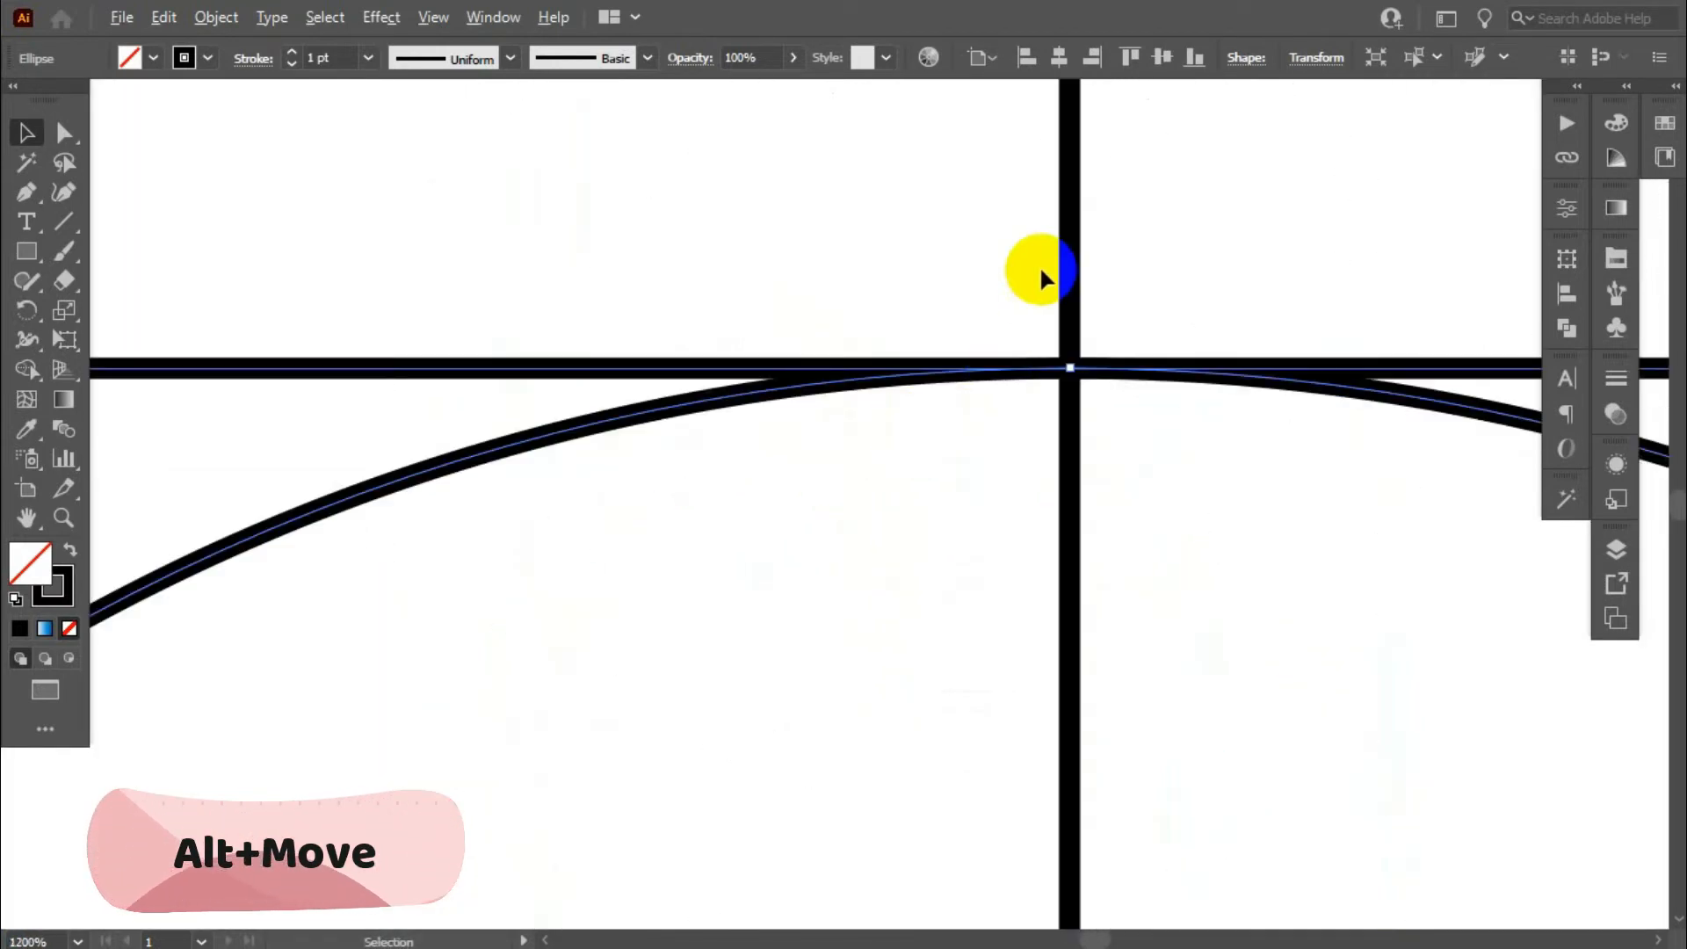
scroll(1024, 267, down, 5)
scroll(636, 339, down, 3)
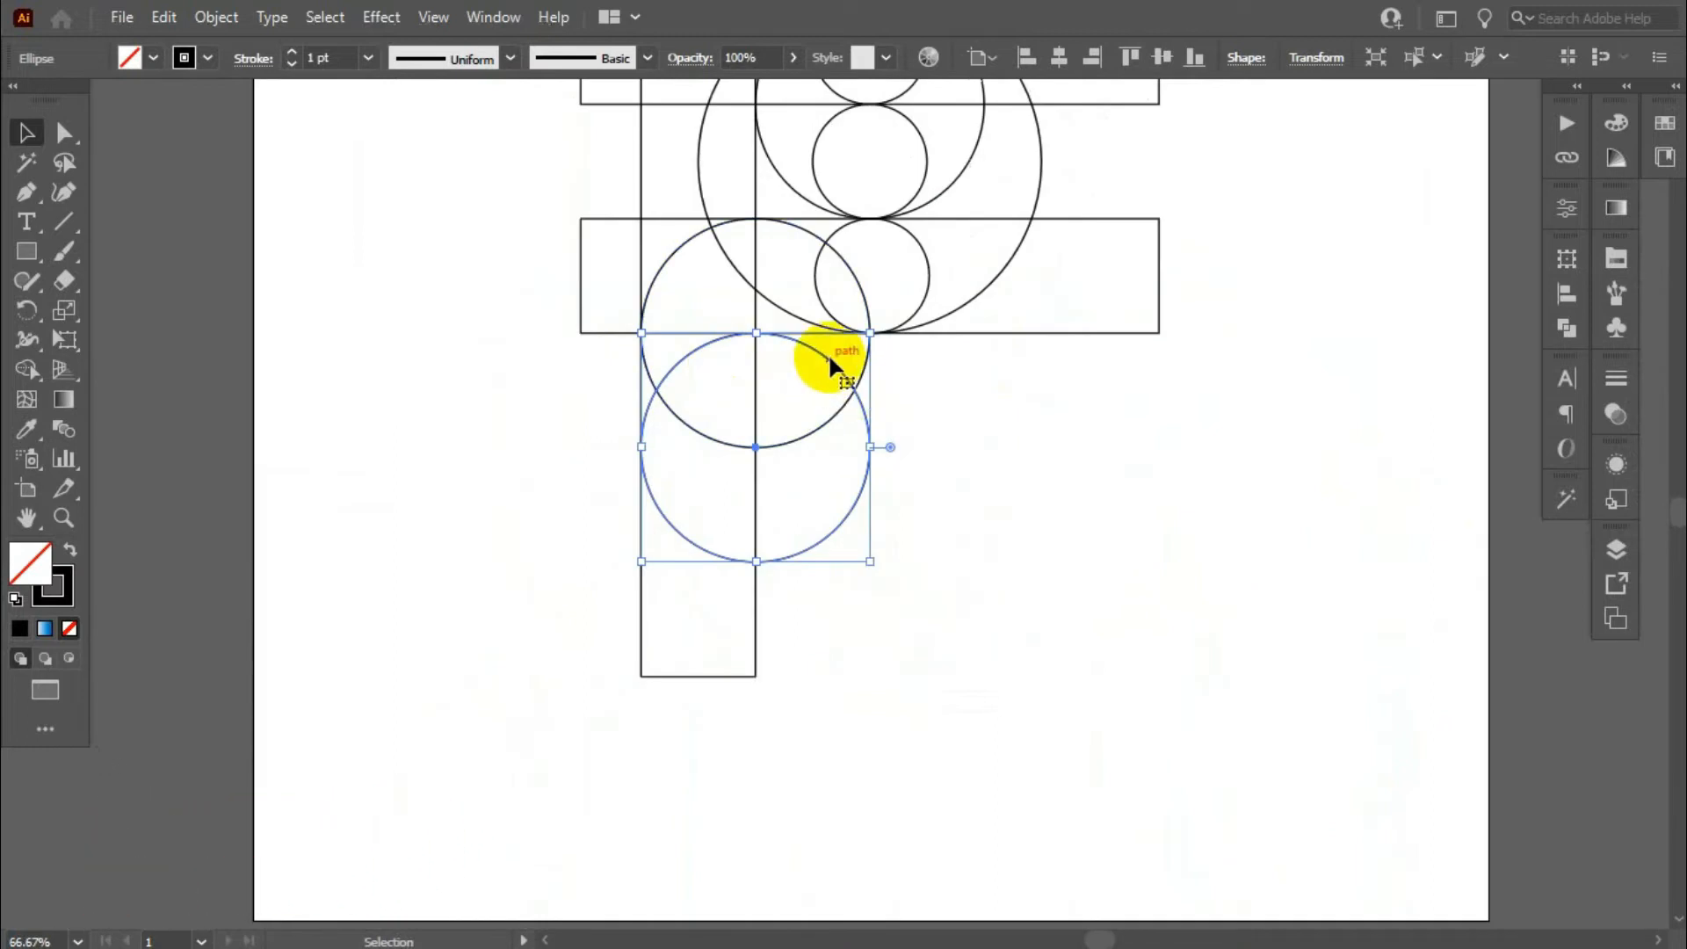
scroll(830, 342, up, 2)
scroll(762, 382, down, 1)
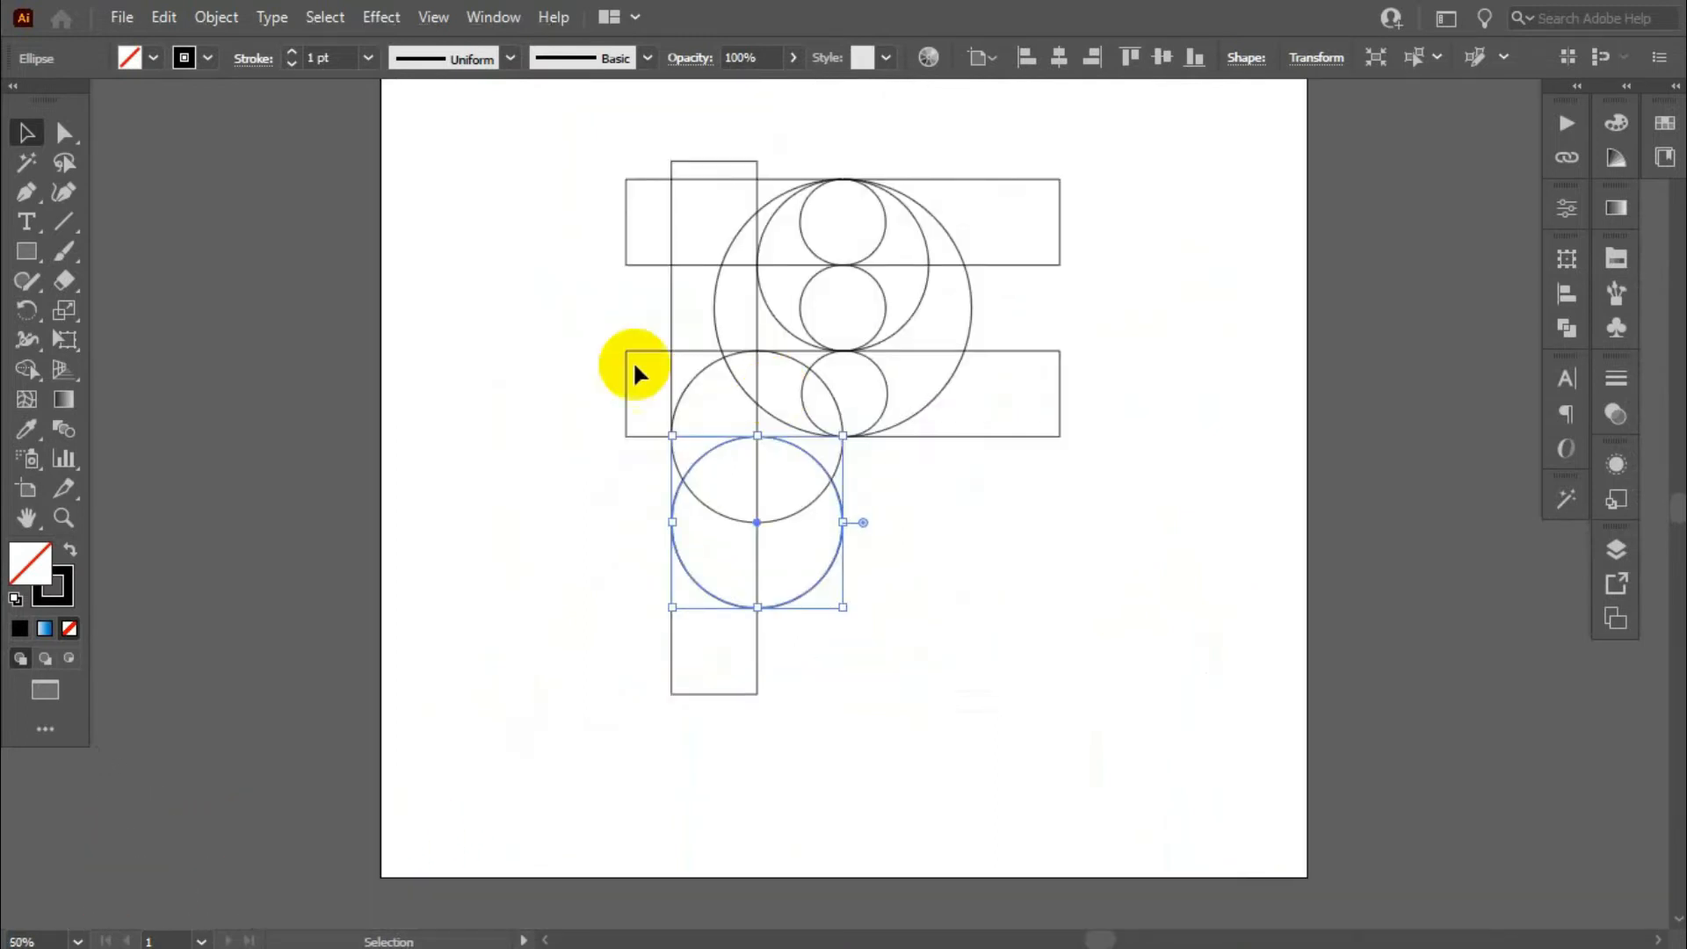
- Select all circles and bars for the Shape Builder tool and set a black fill with no stroke
scroll(608, 276, up, 1)
drag(566, 183, 1169, 730)
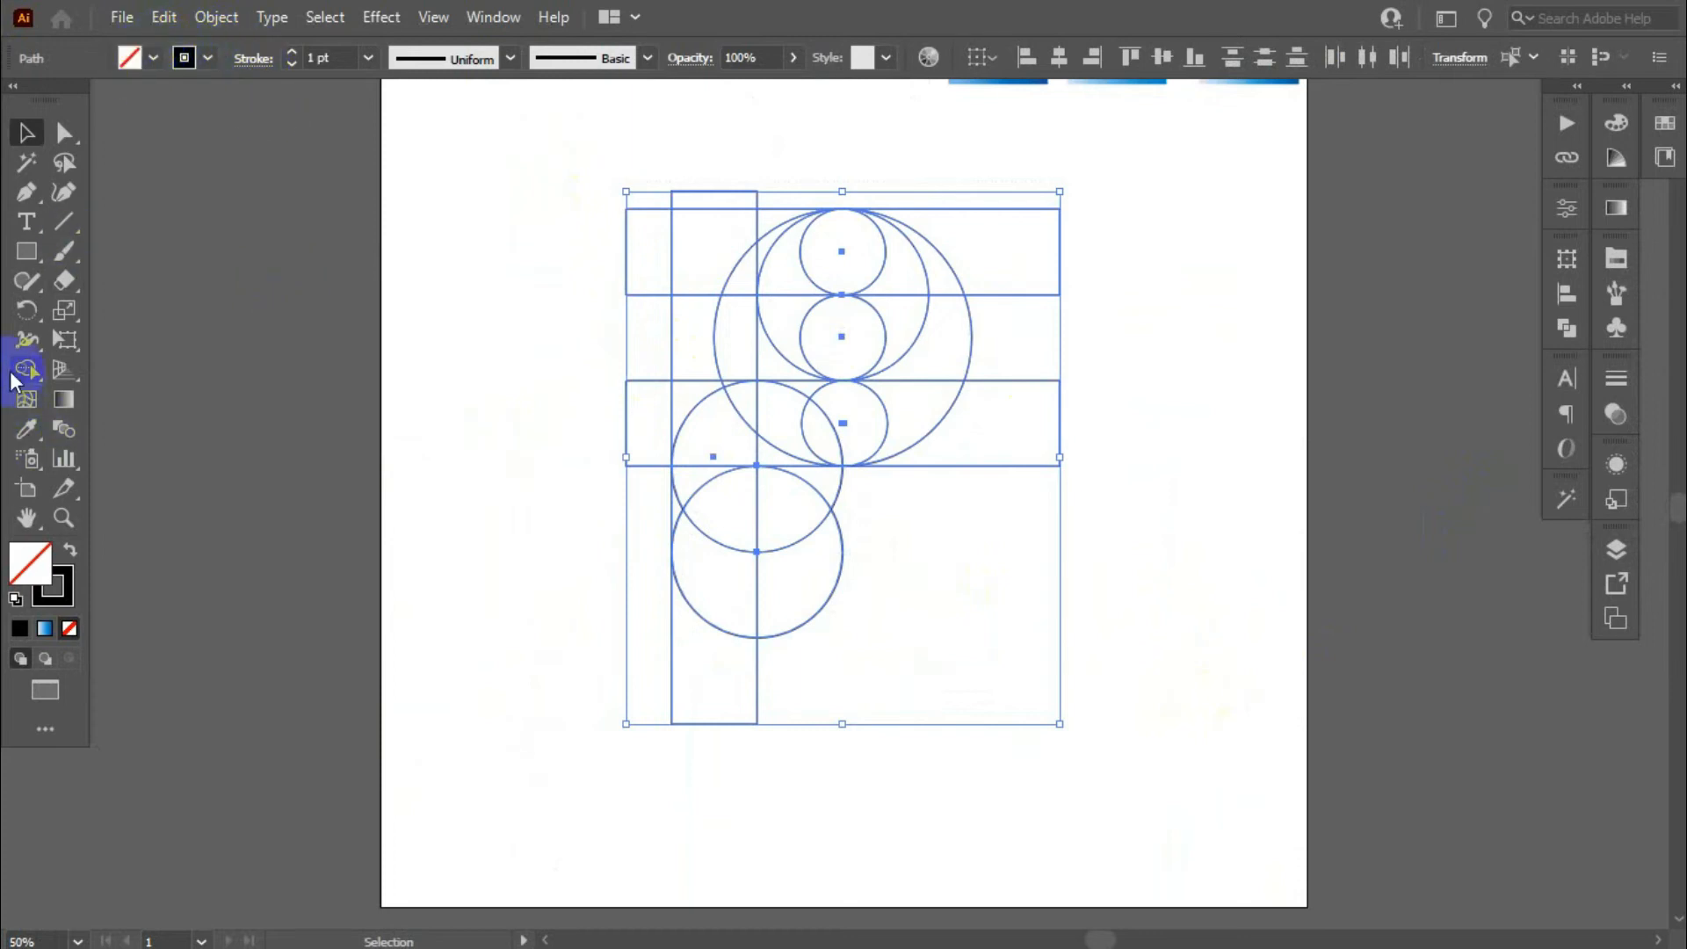
click(13, 378)
click(805, 609)
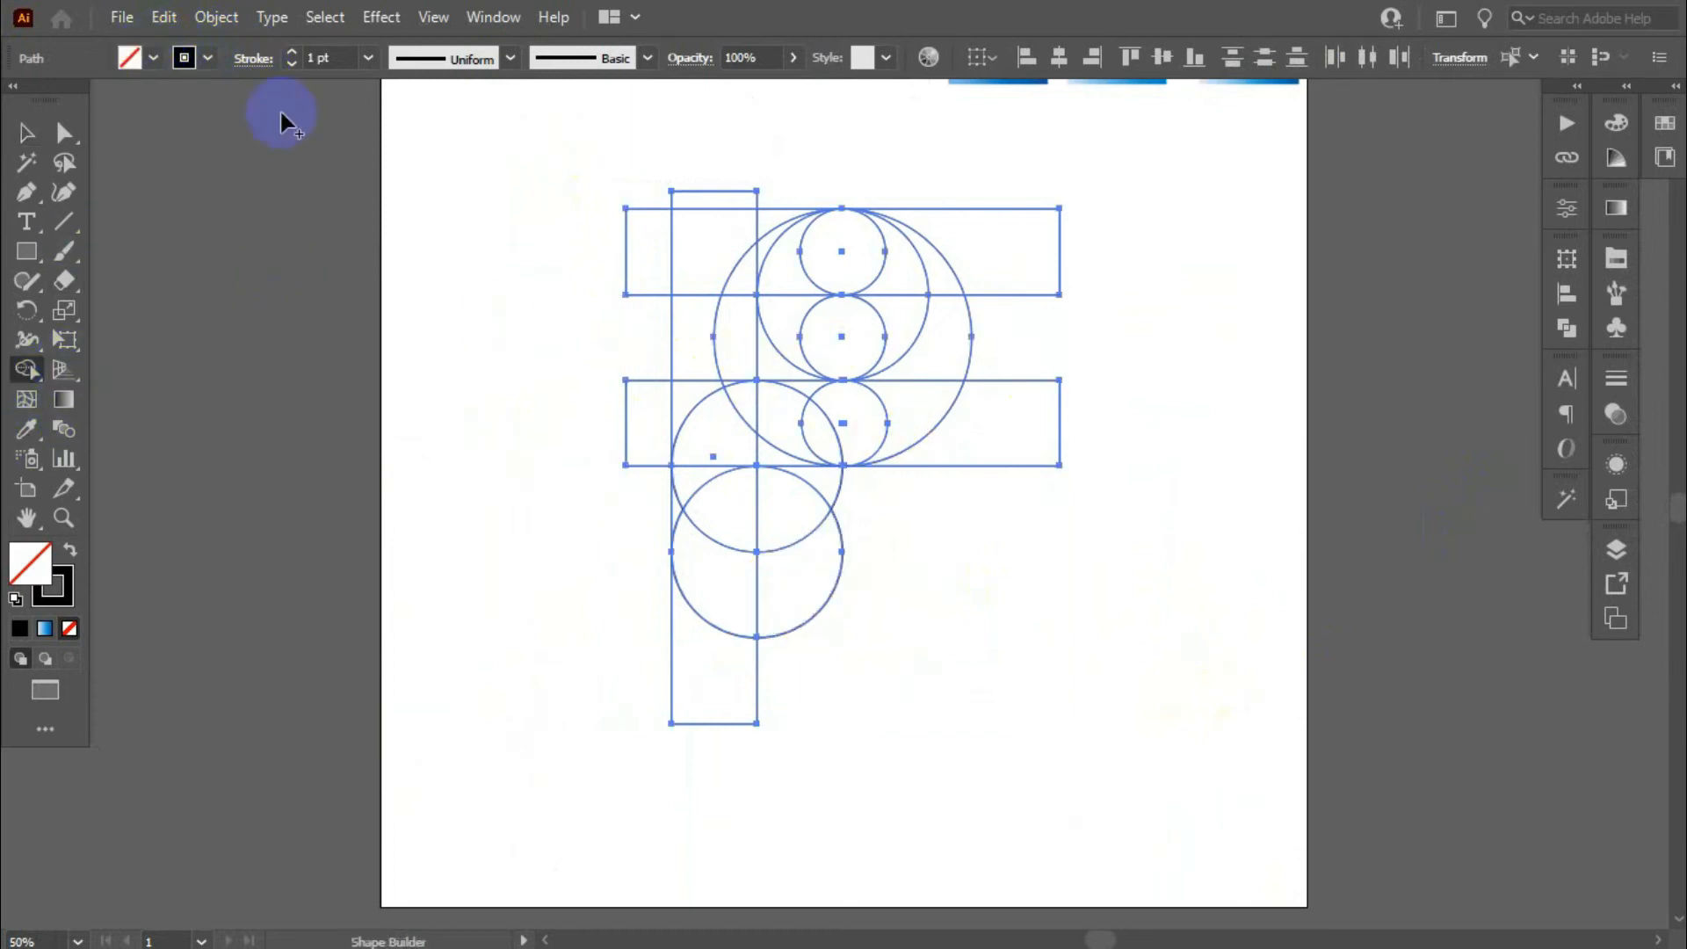
click(150, 58)
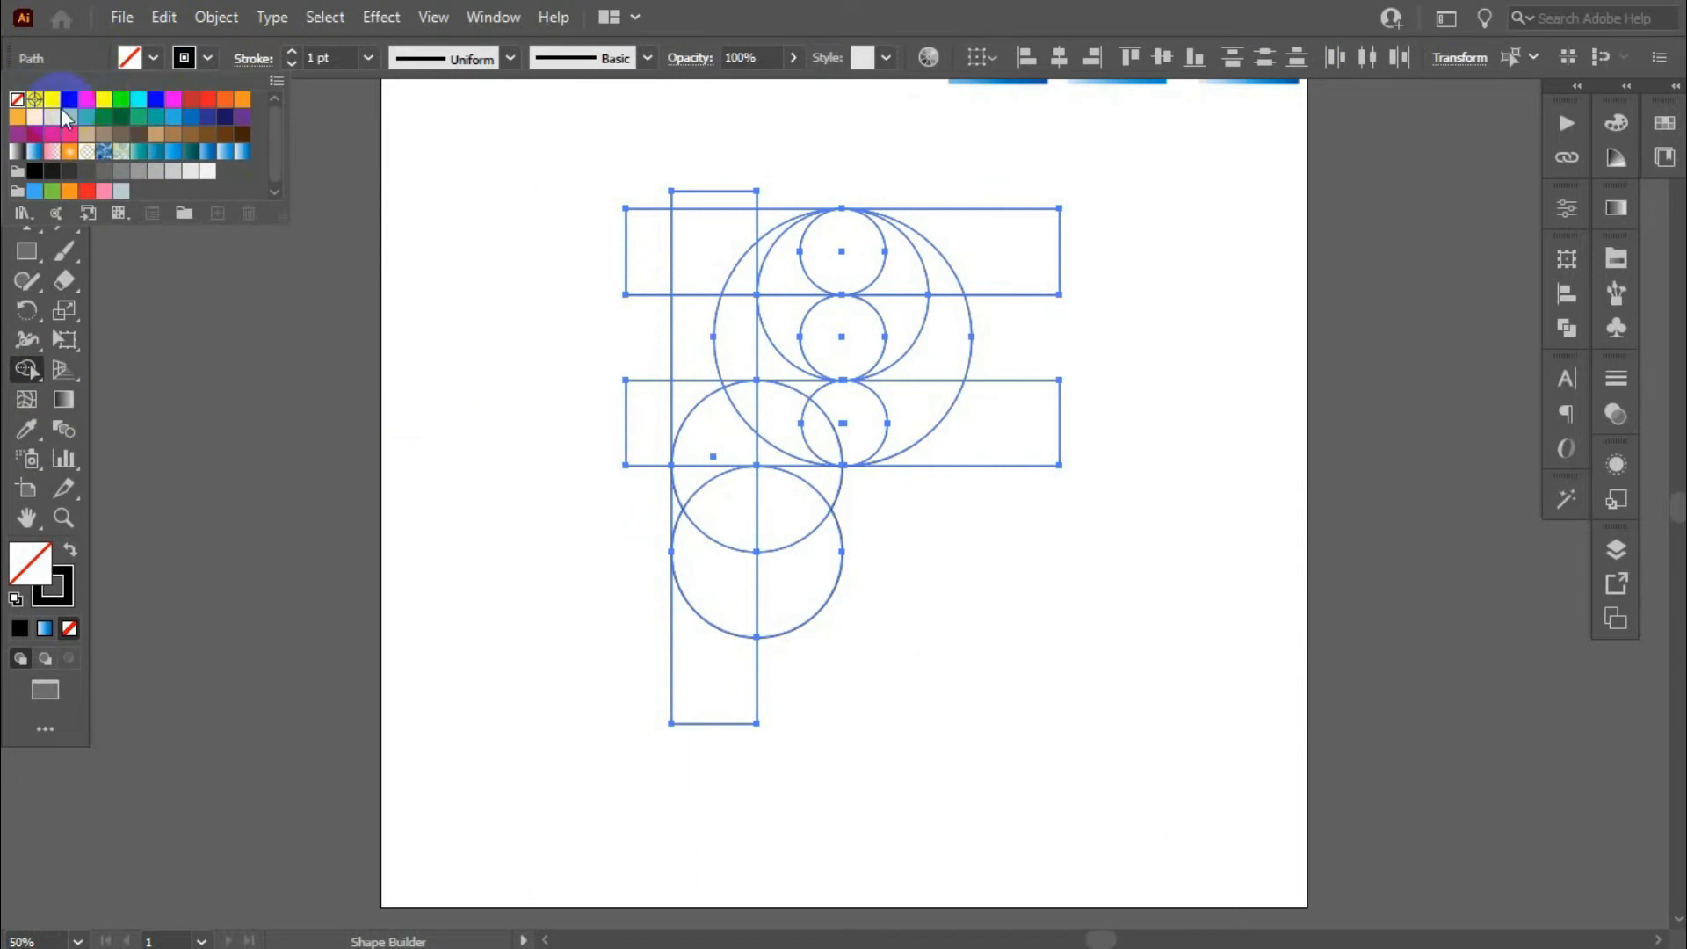
click(68, 104)
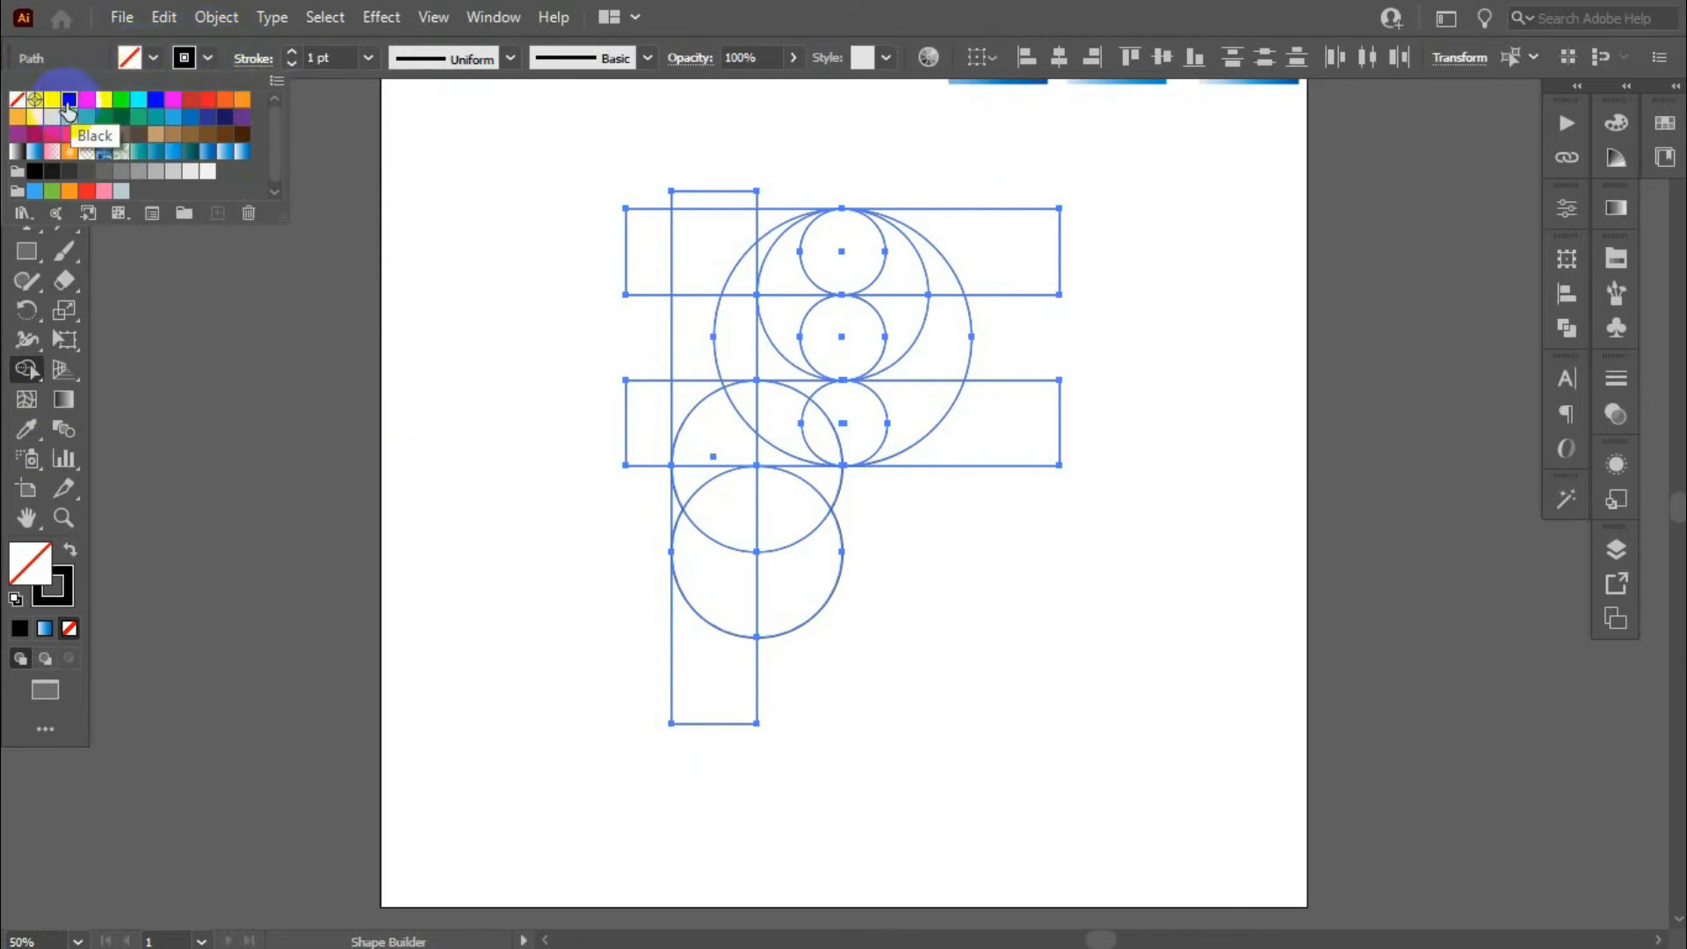
click(147, 59)
click(204, 60)
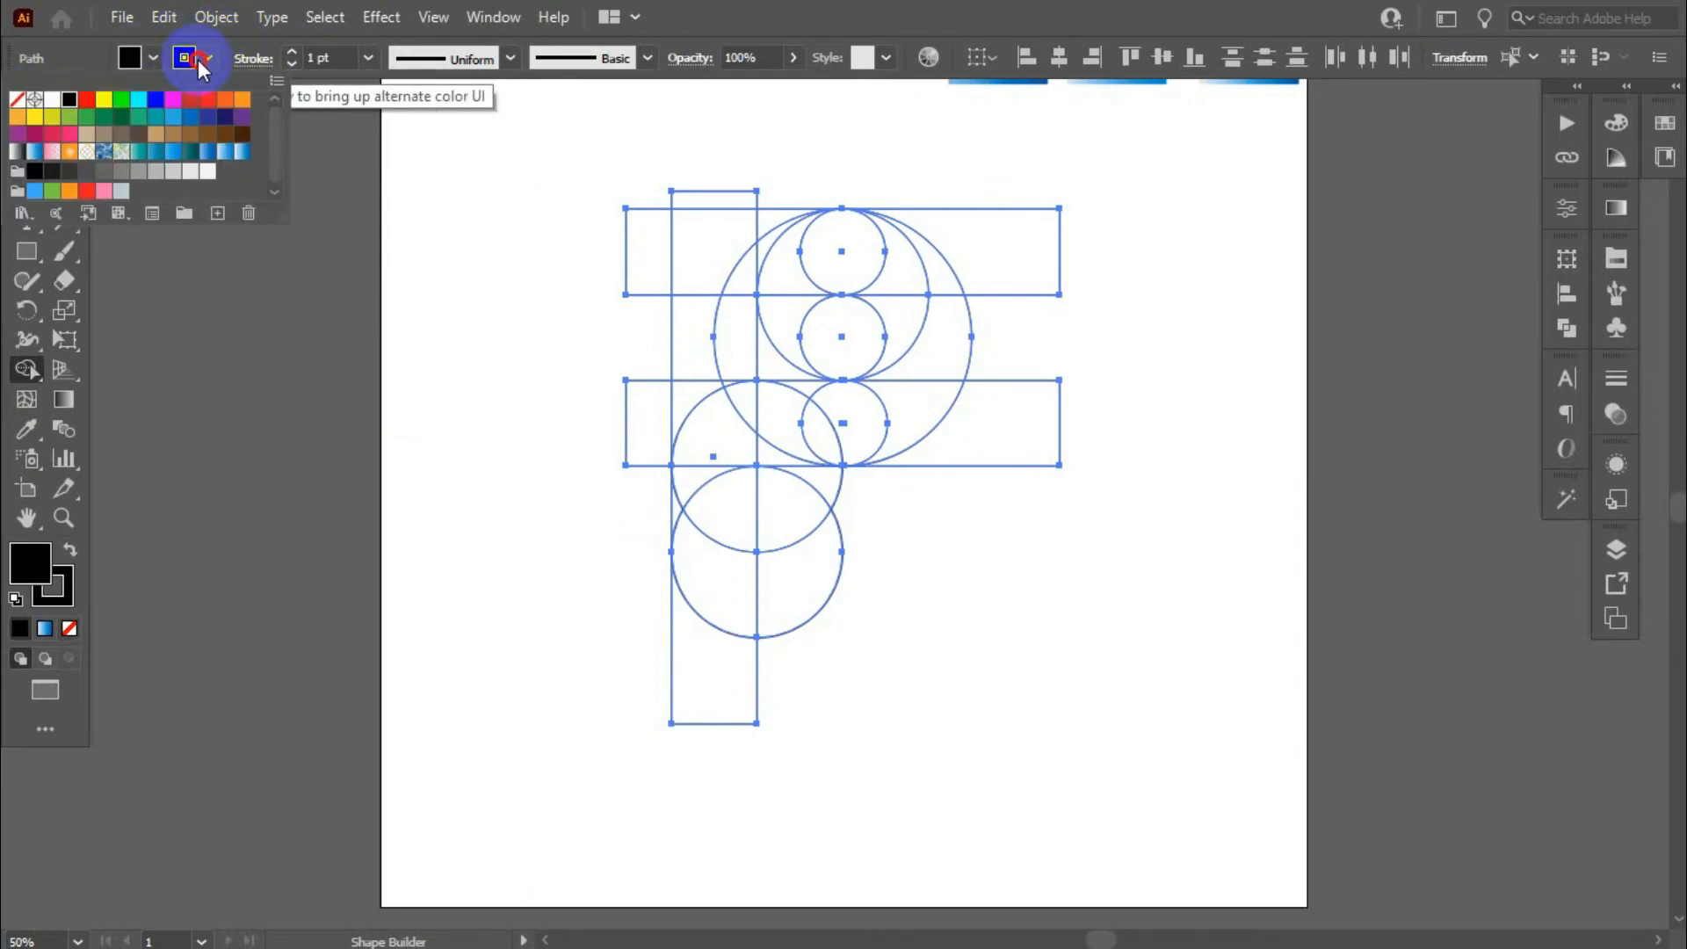
click(22, 102)
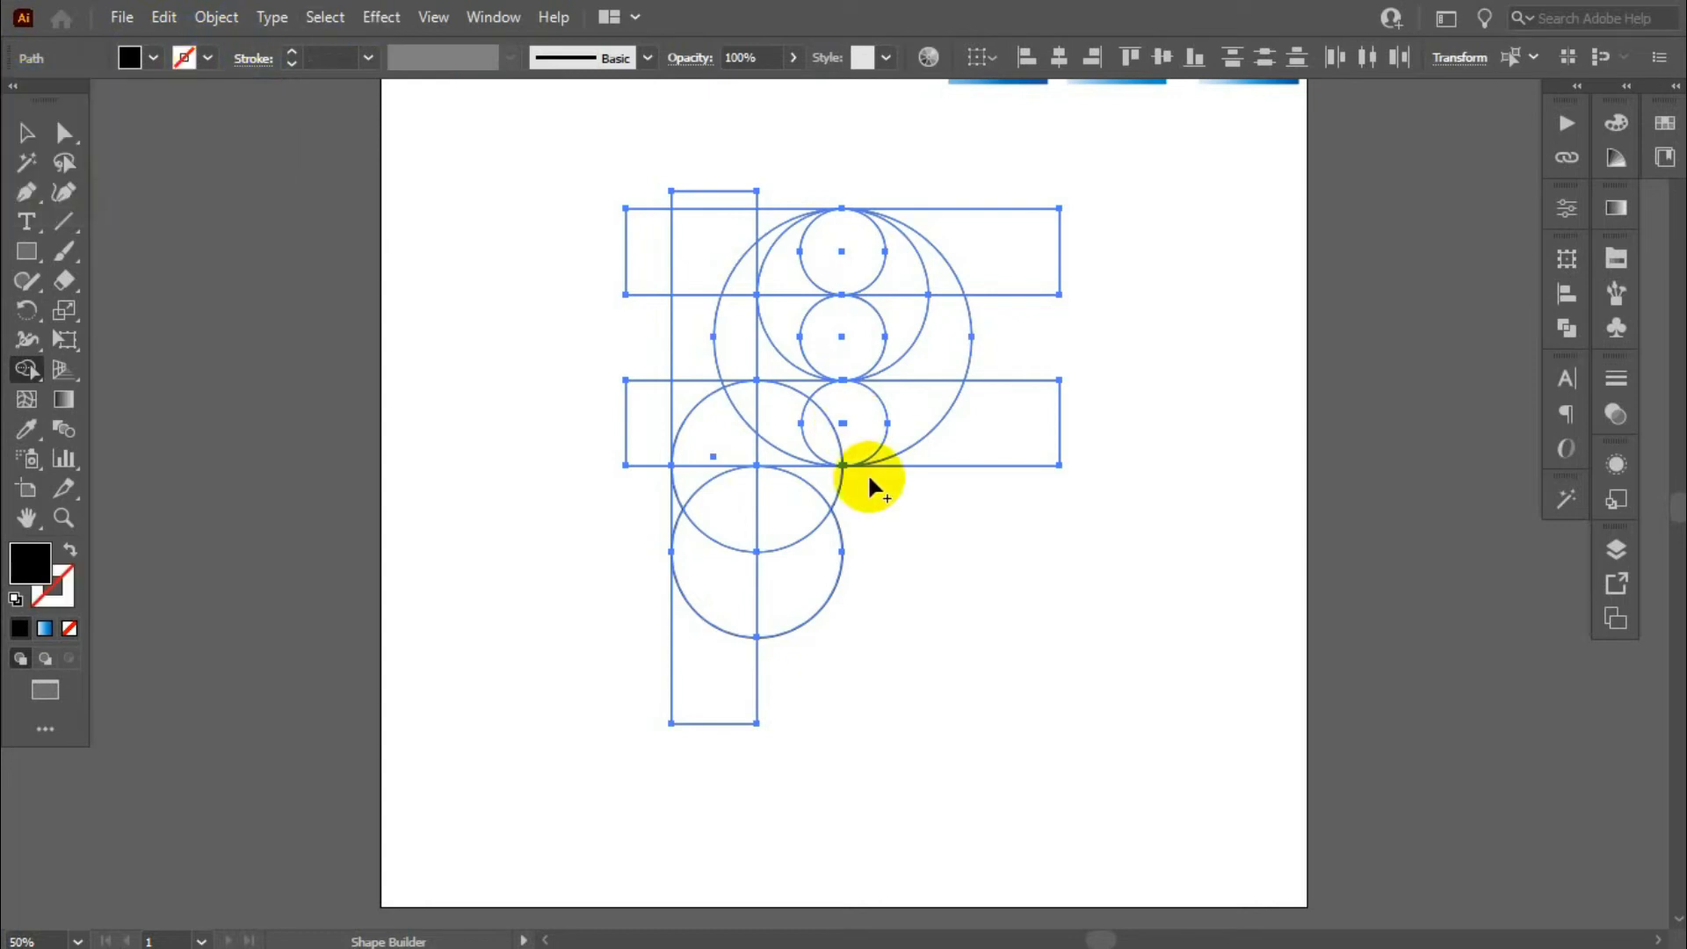
- Remove the circle and bar regions lying outside the P outline with the Shape Builder tool
mouse_move(810, 652)
mouse_down()
mouse_move(773, 520)
mouse_move(903, 494)
mouse_move(991, 403)
mouse_move(1030, 316)
mouse_up()
mouse_move(789, 175)
mouse_down()
mouse_move(637, 197)
mouse_move(642, 485)
mouse_up()
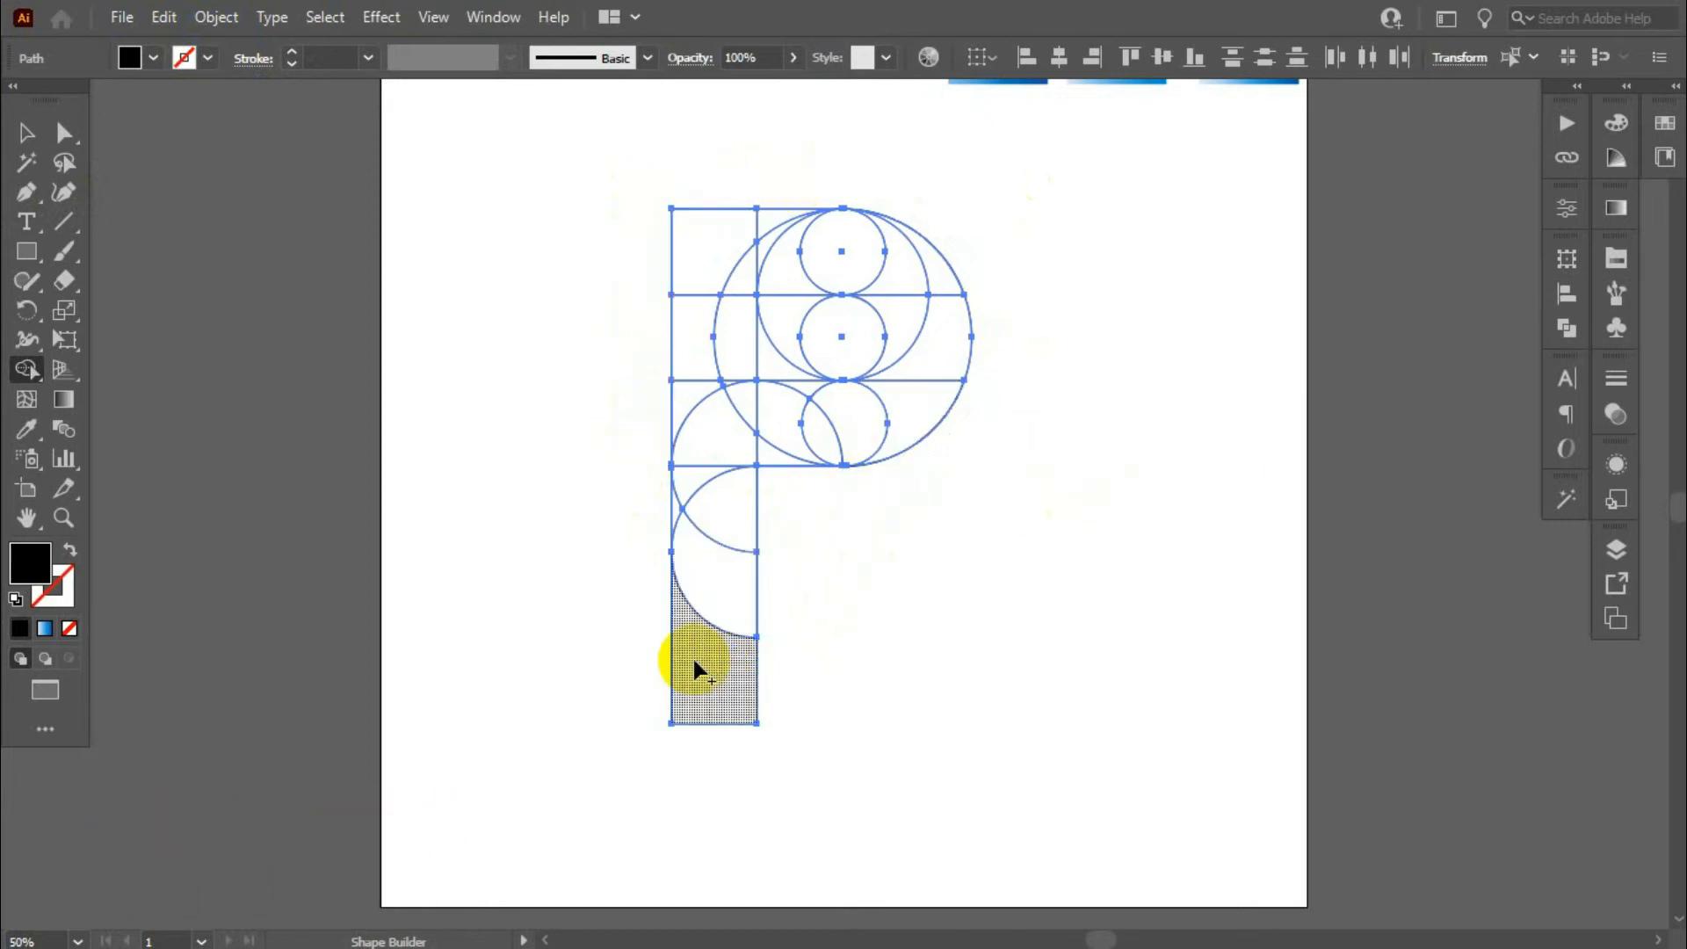
- Merge the regions of the lower stem into one shape and those of the curved band around the bowl into another
drag(693, 661, 724, 536)
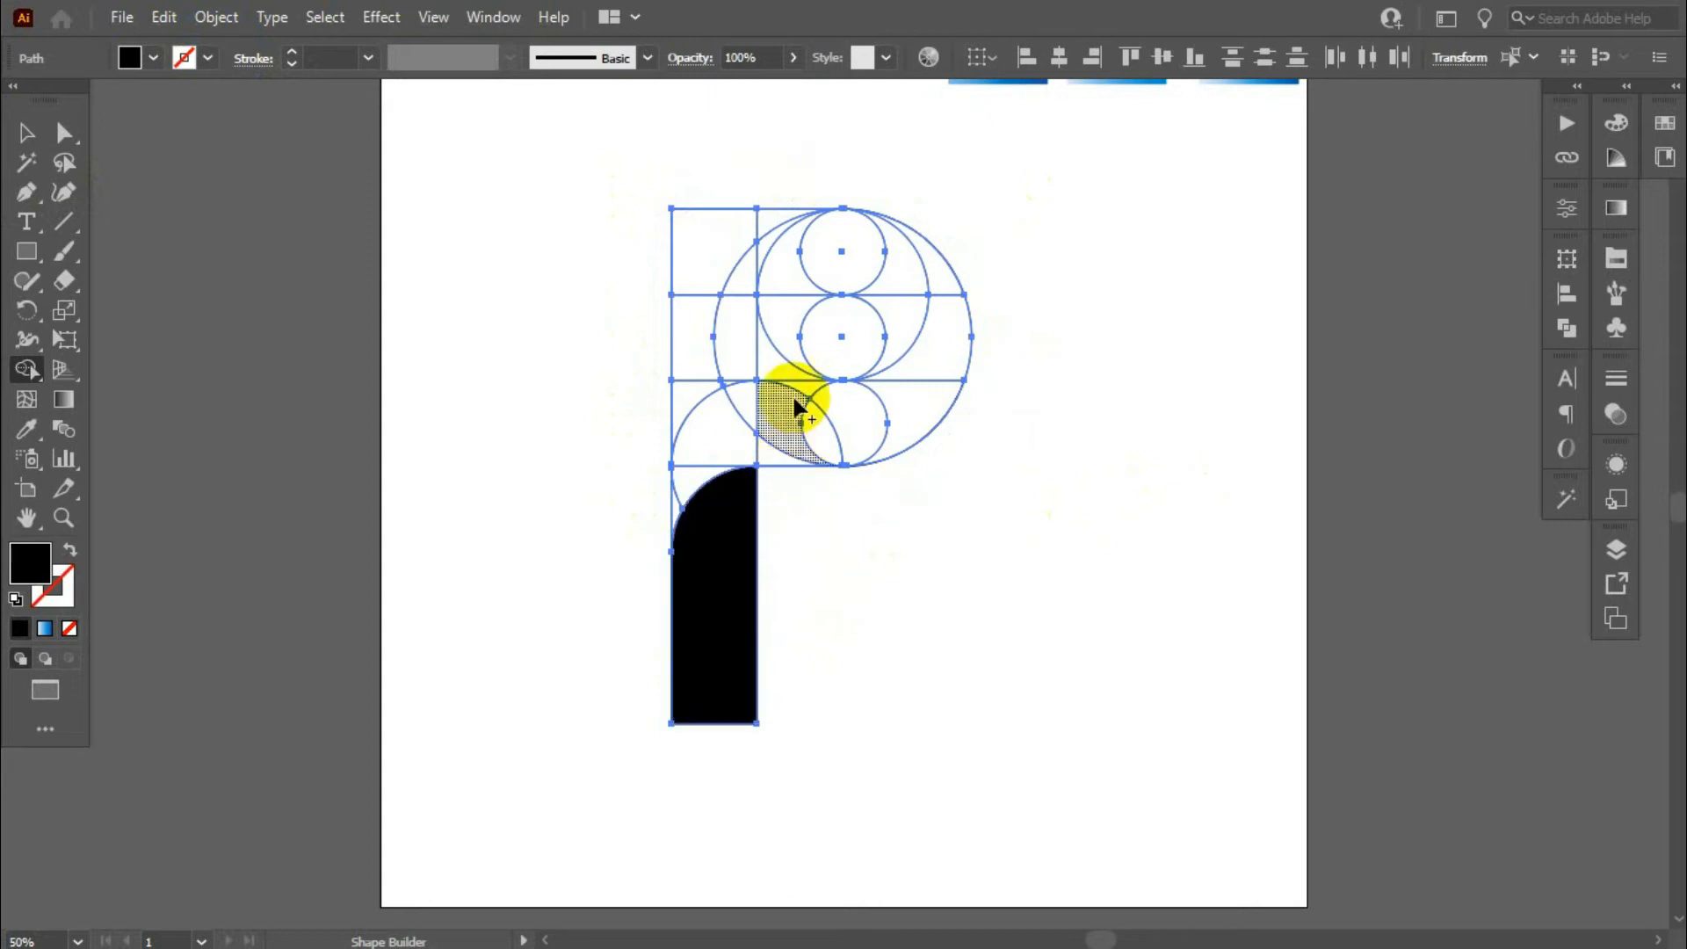
scroll(792, 394, up, 1)
mouse_move(619, 556)
mouse_down()
mouse_move(663, 483)
mouse_move(735, 433)
mouse_move(806, 445)
mouse_move(764, 501)
mouse_move(797, 396)
mouse_move(840, 451)
mouse_move(941, 403)
mouse_move(991, 318)
mouse_move(984, 228)
mouse_up()
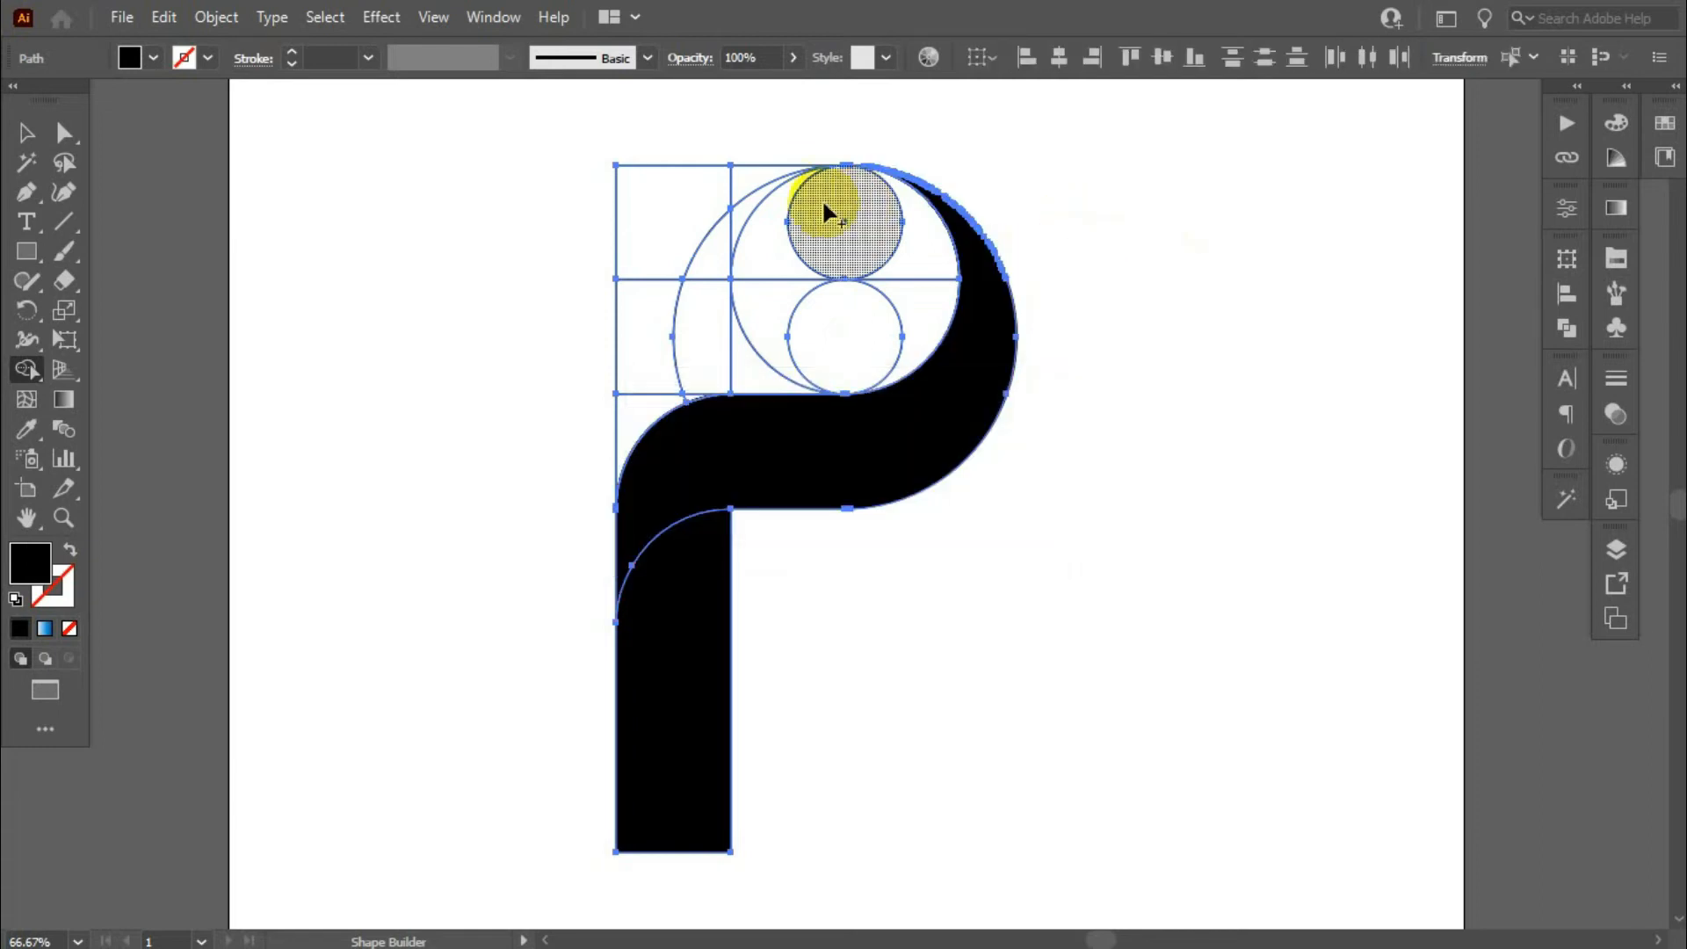
- Merge the P's upper stem, top bar and inner bowl regions, including the small corner pieces, into one shape
scroll(831, 214, up, 1)
mouse_move(962, 387)
mouse_down()
mouse_move(972, 331)
mouse_move(911, 239)
mouse_move(832, 225)
mouse_move(723, 226)
mouse_move(641, 255)
mouse_move(589, 347)
mouse_up()
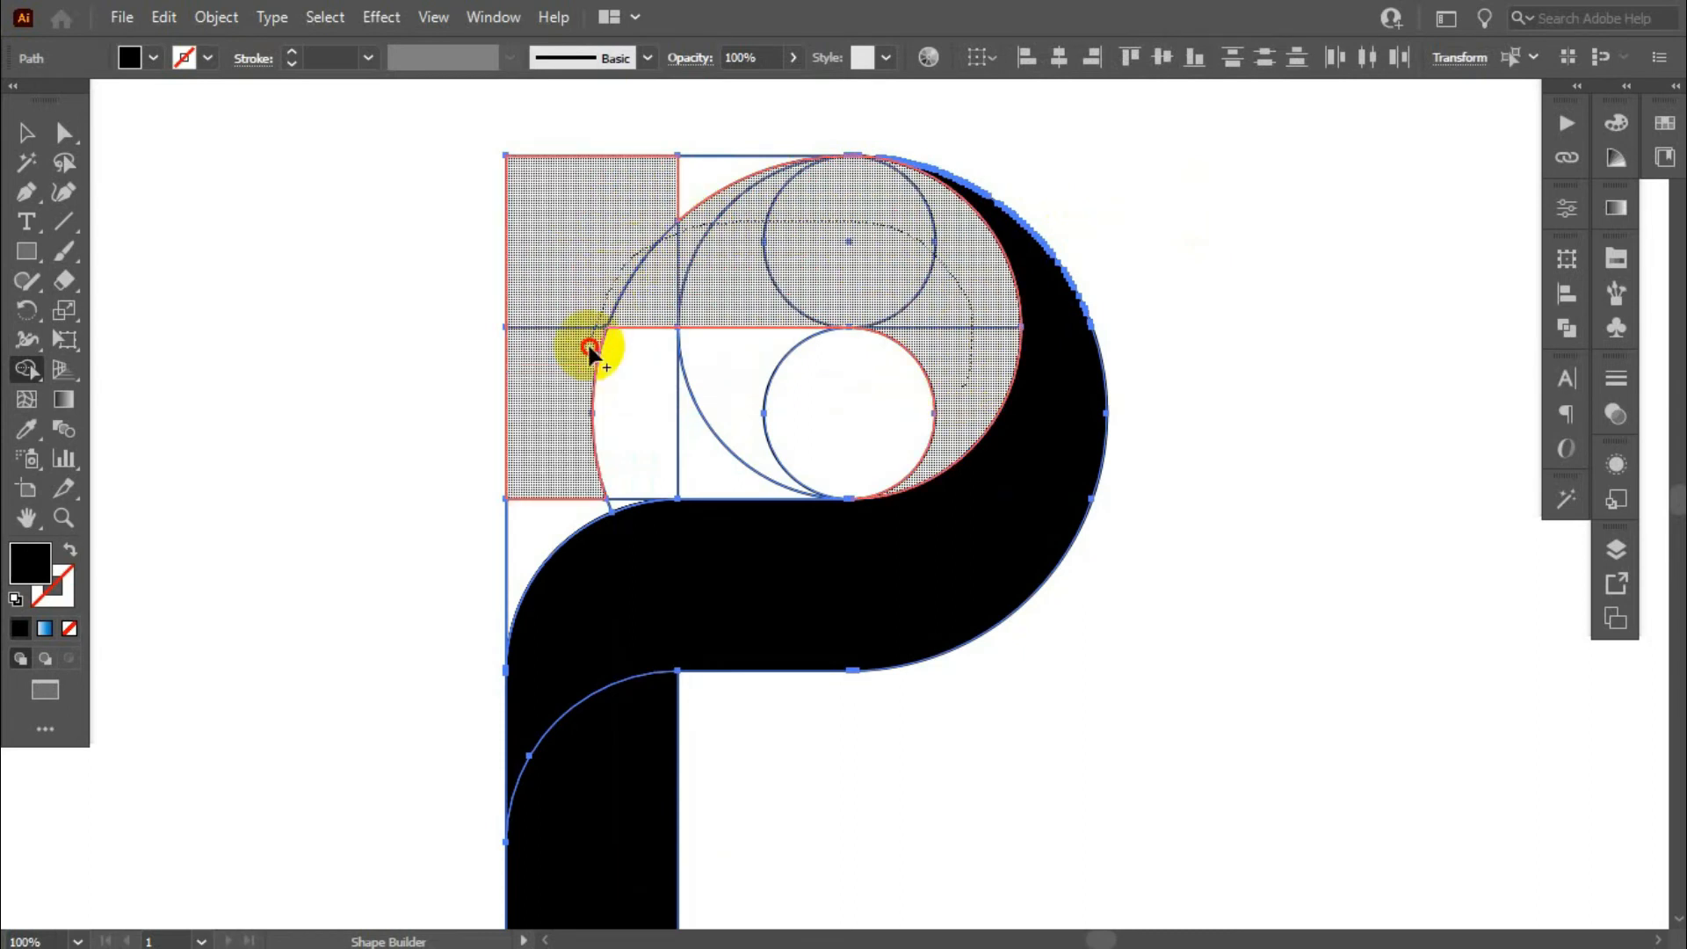
mouse_move(537, 496)
mouse_down()
mouse_move(627, 455)
mouse_move(624, 503)
mouse_up()
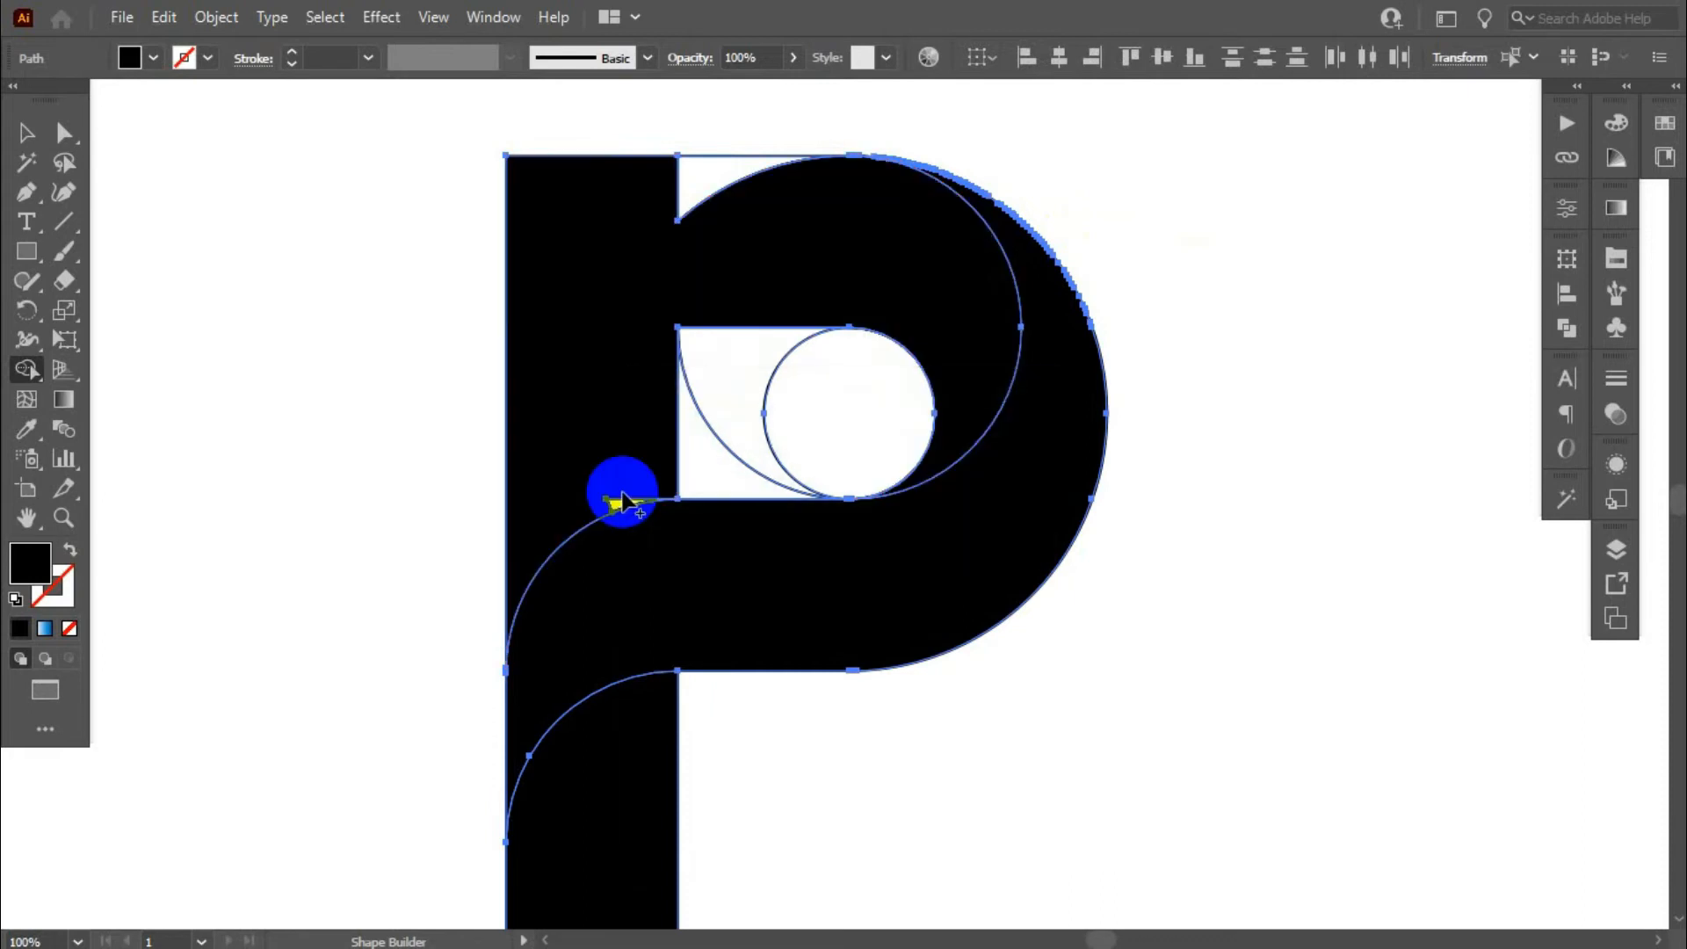
mouse_move(666, 181)
mouse_down()
mouse_move(622, 208)
mouse_move(743, 201)
mouse_up()
drag(741, 204, 990, 320)
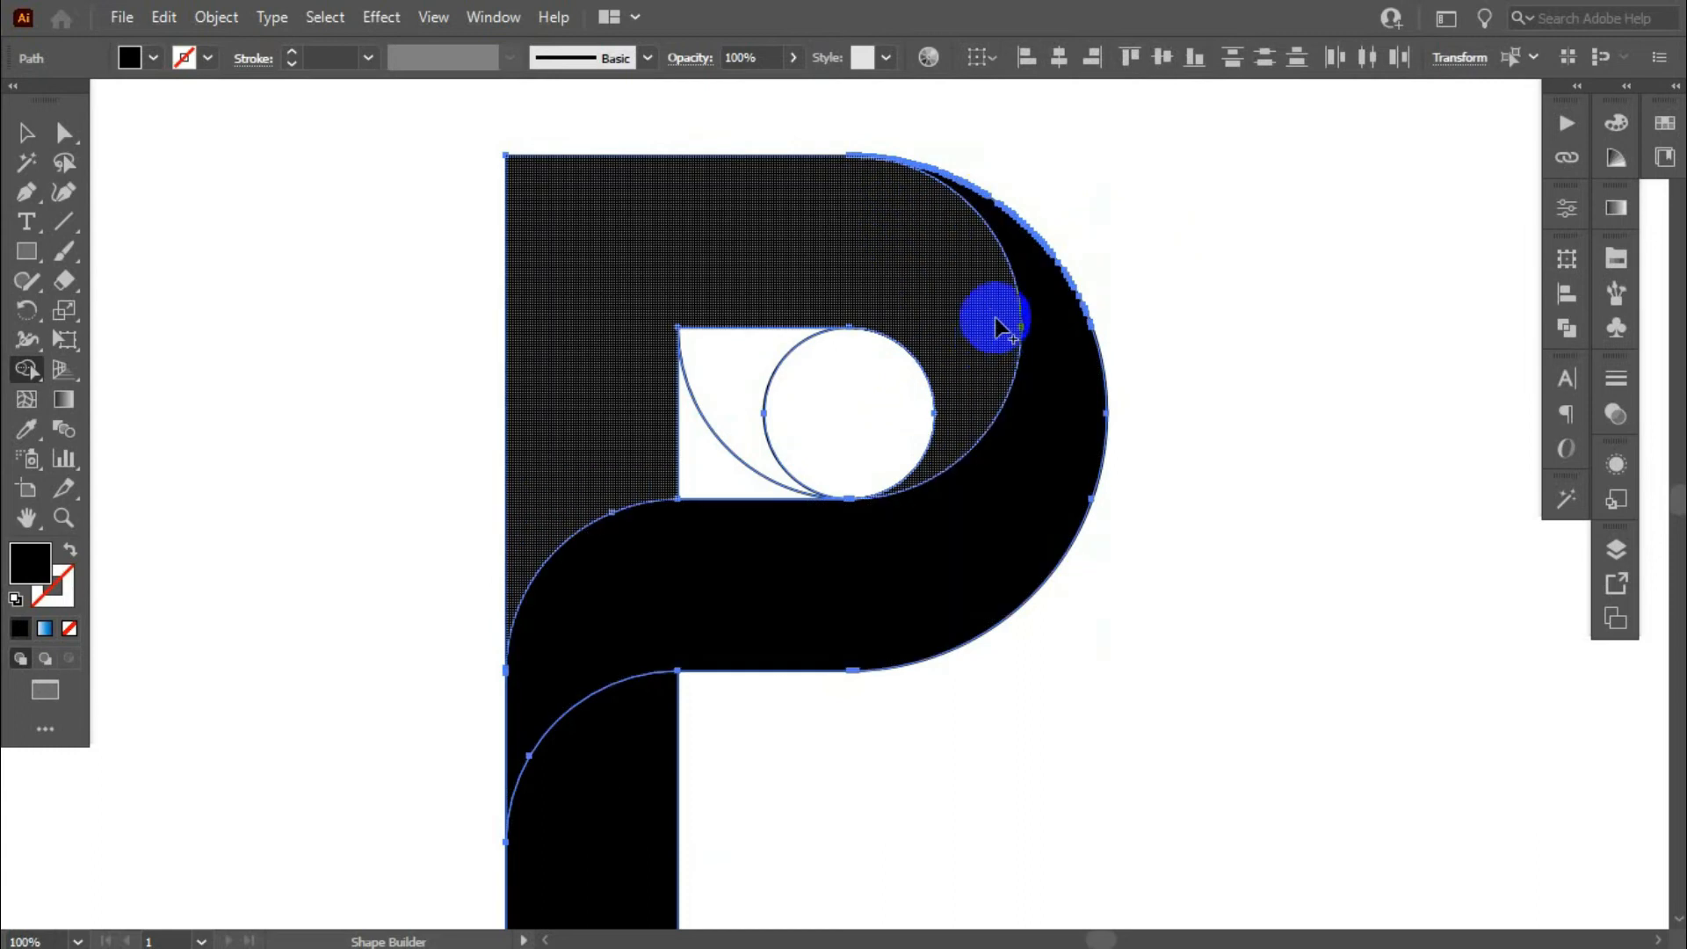
- Delete the leftover regions inside the P's counter and check the outline along the outer curve
alt+click(711, 470)
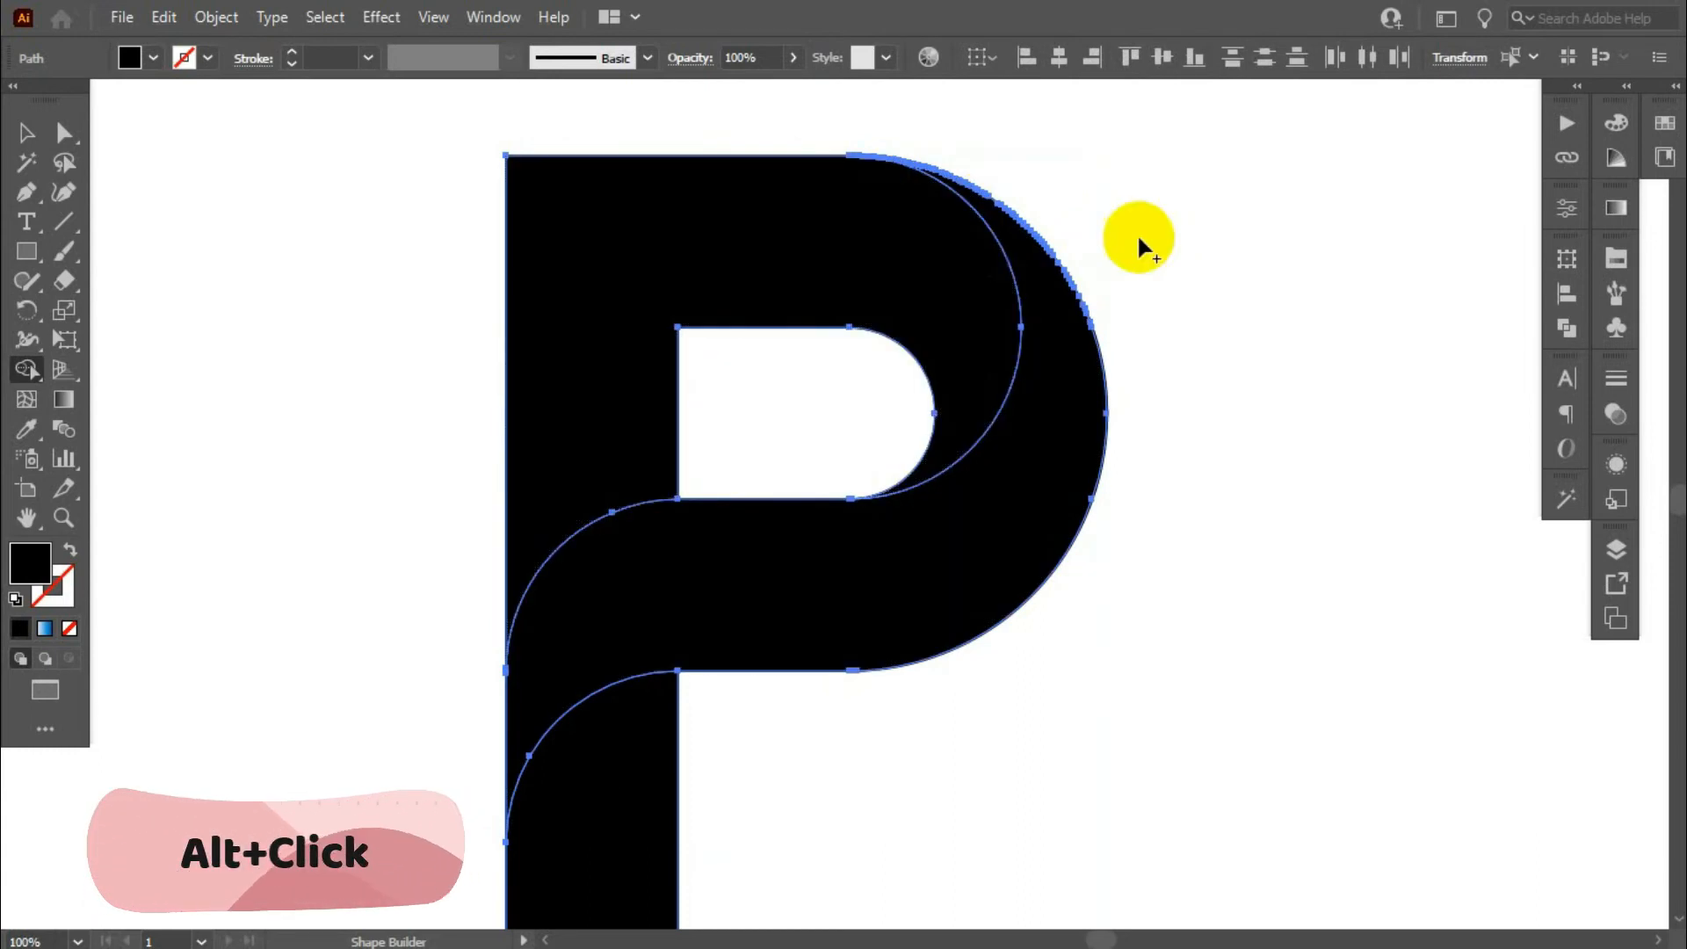
scroll(1040, 259, up, 3)
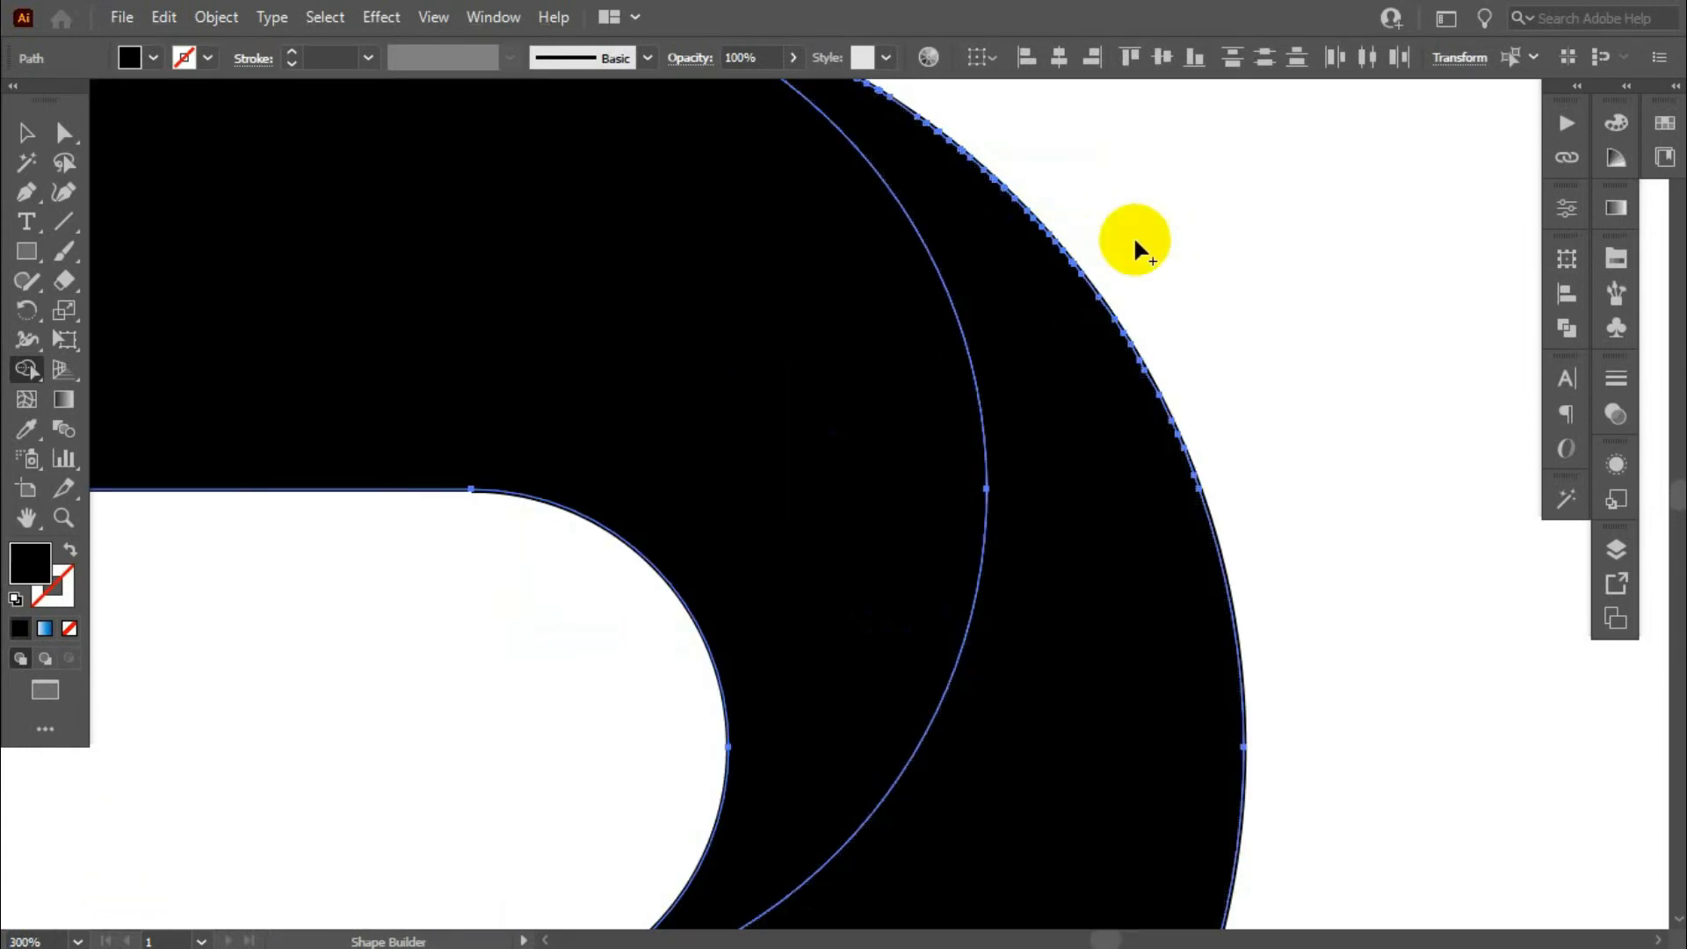
scroll(1133, 236, down, 2)
scroll(1011, 124, up, 2)
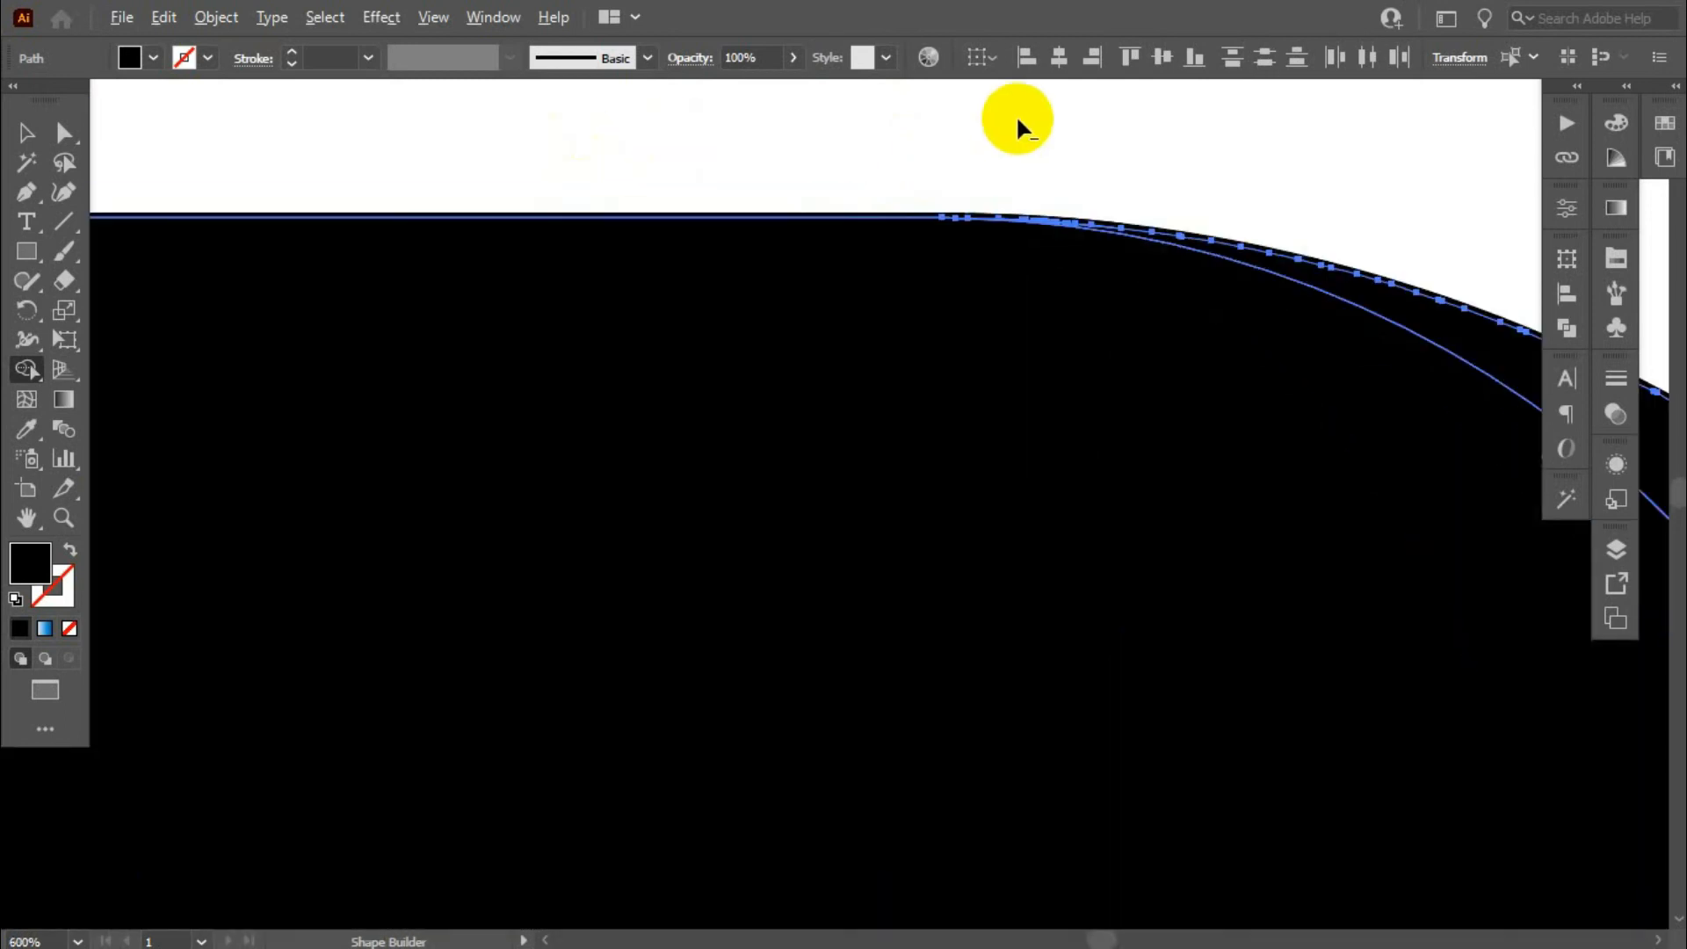
scroll(886, 169, down, 4)
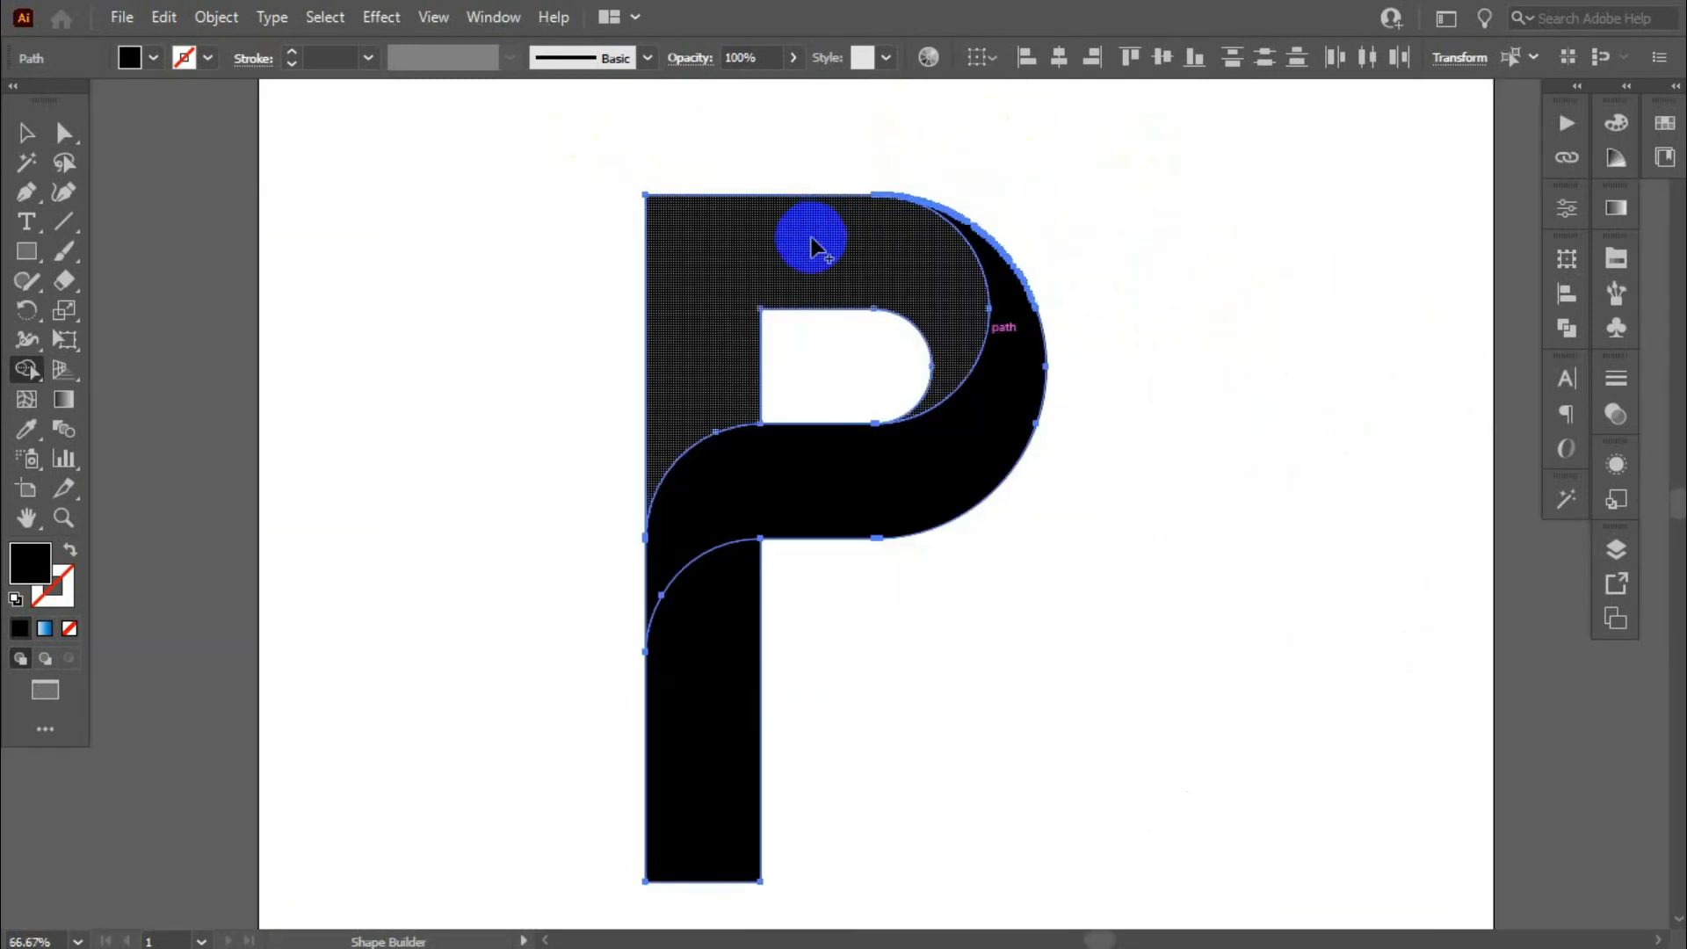
scroll(805, 291, down, 1)
scroll(1037, 211, up, 1)
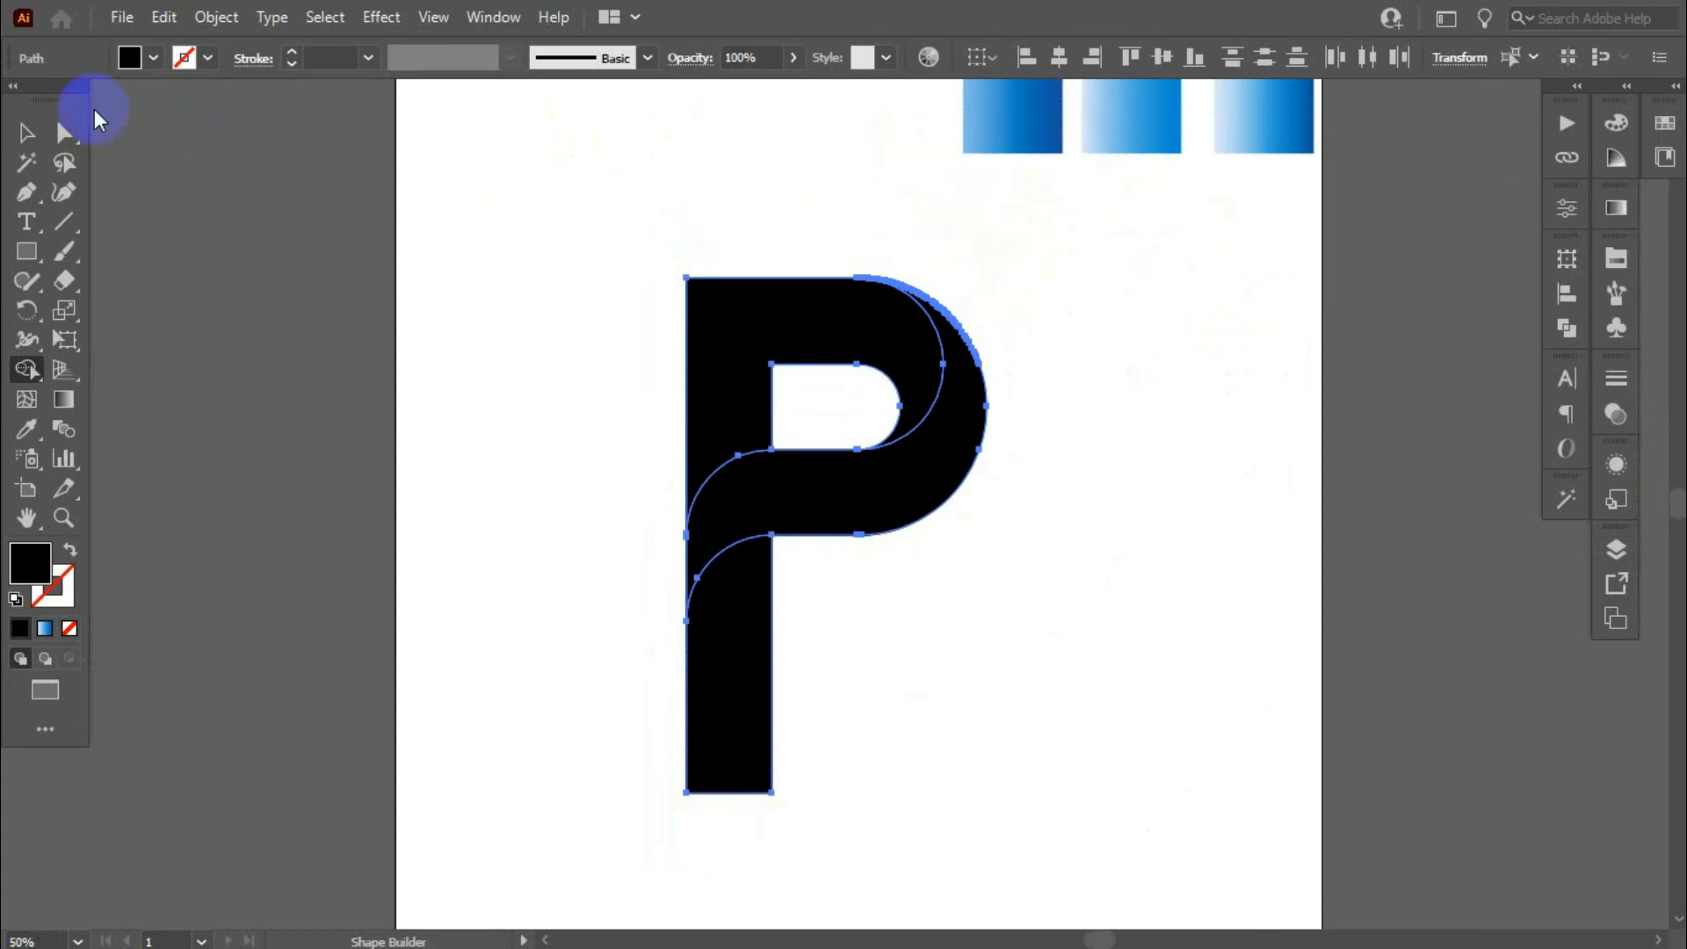
- Select the whole P and remove its stroke
click(25, 130)
click(565, 420)
drag(506, 282, 1028, 681)
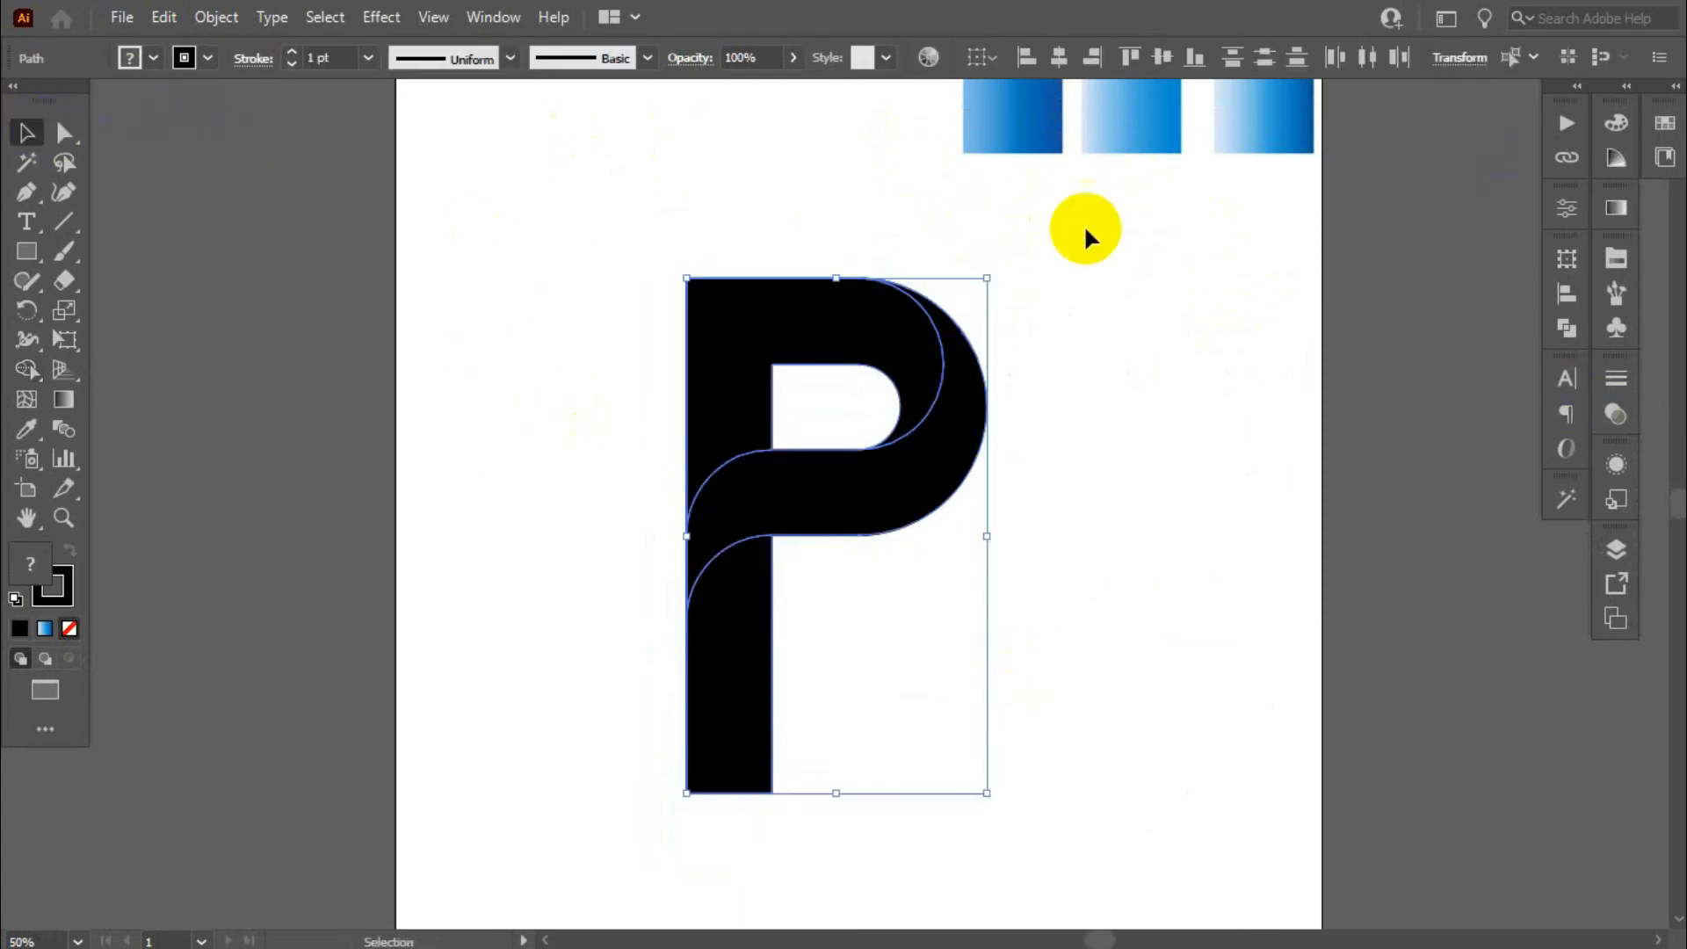
click(209, 59)
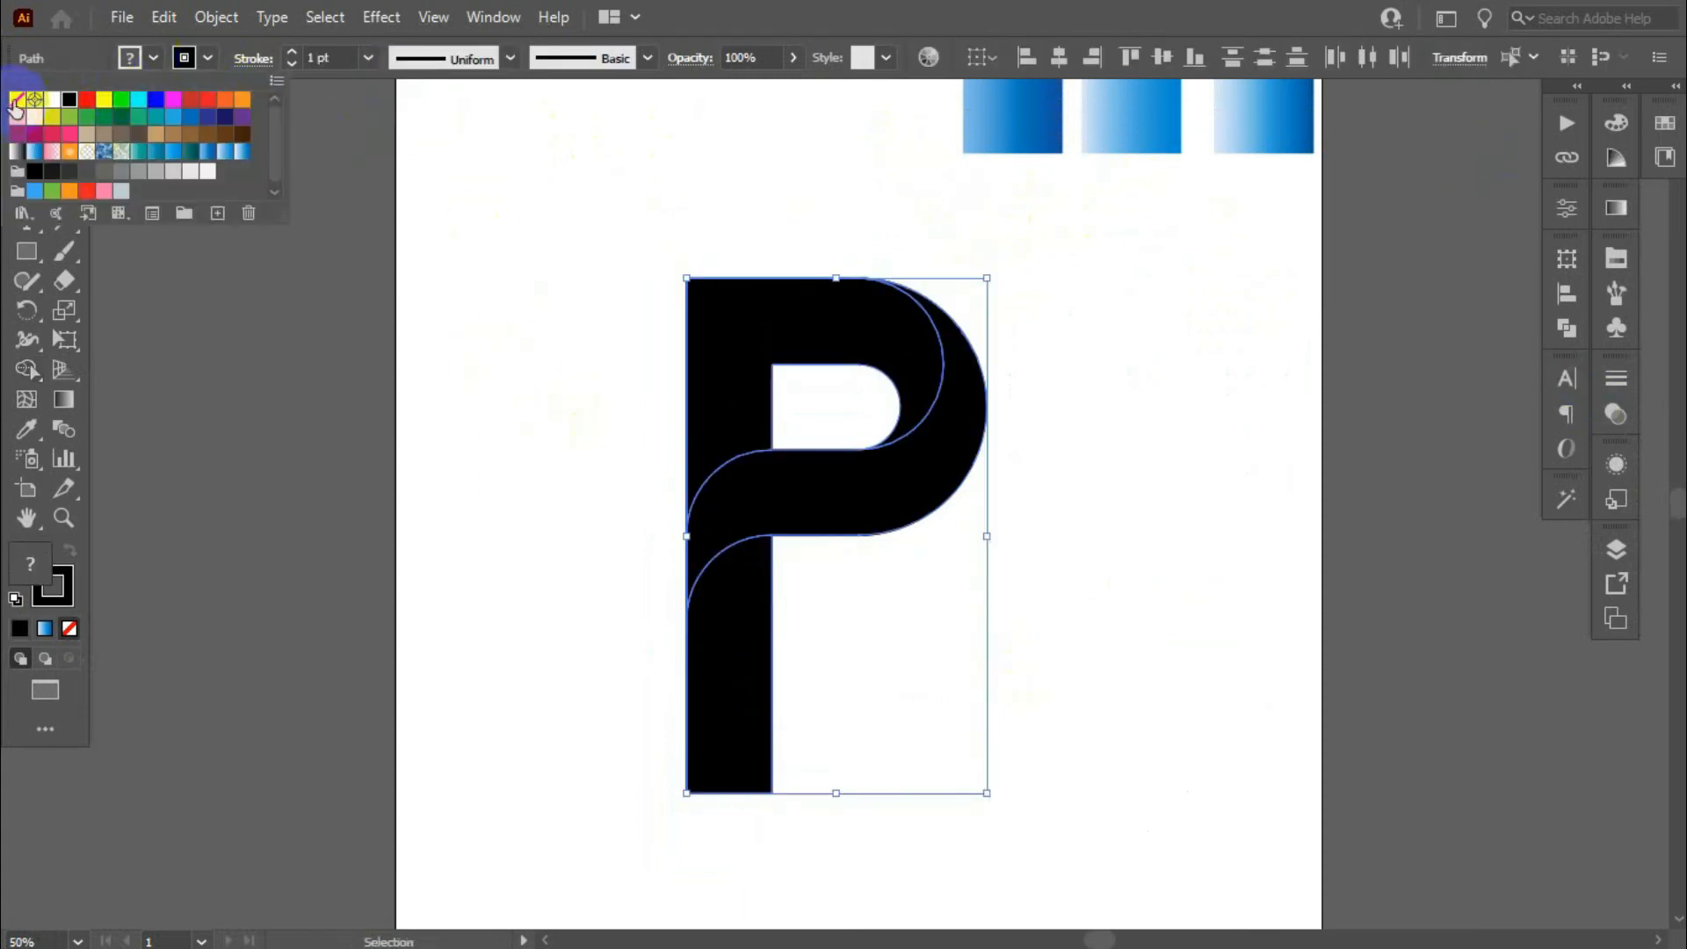
click(15, 102)
click(501, 394)
click(1090, 478)
scroll(1142, 448, up, 3)
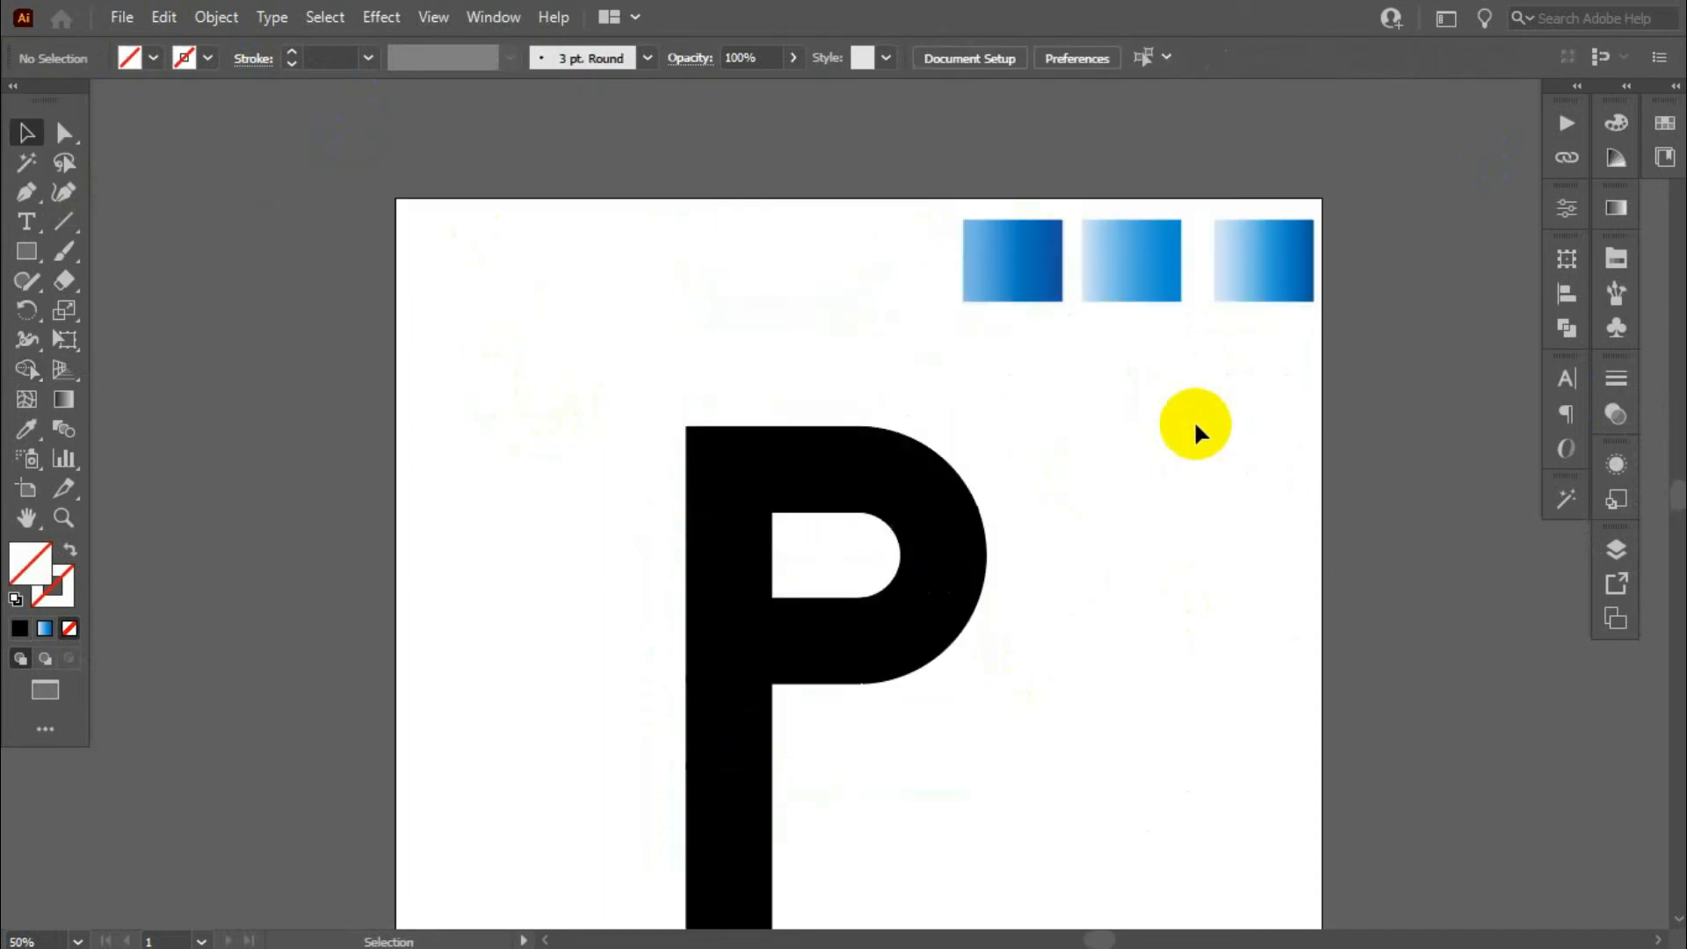
- Fill the P's upper shape with the first, darkest-ending blue gradient sampled from the swatch squares
click(870, 448)
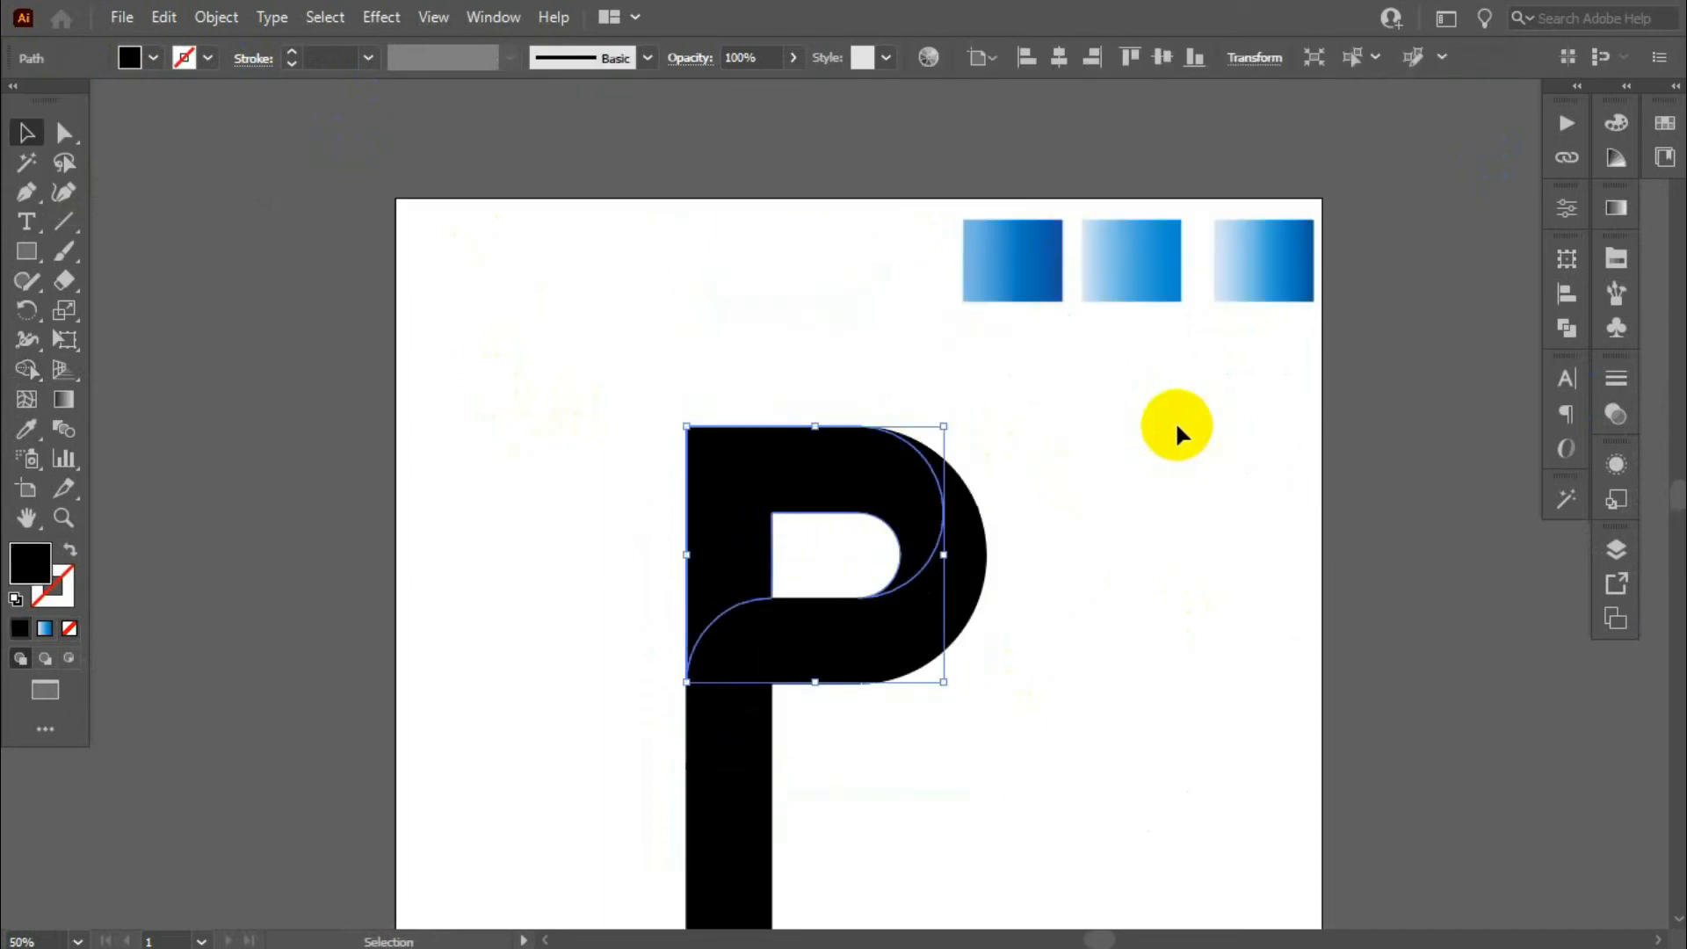
key(i)
click(1009, 232)
click(26, 132)
scroll(1026, 414, down, 2)
click(1027, 414)
- Fill the curved band of the P with the light blue gradient sampled from the middle swatch square
click(986, 505)
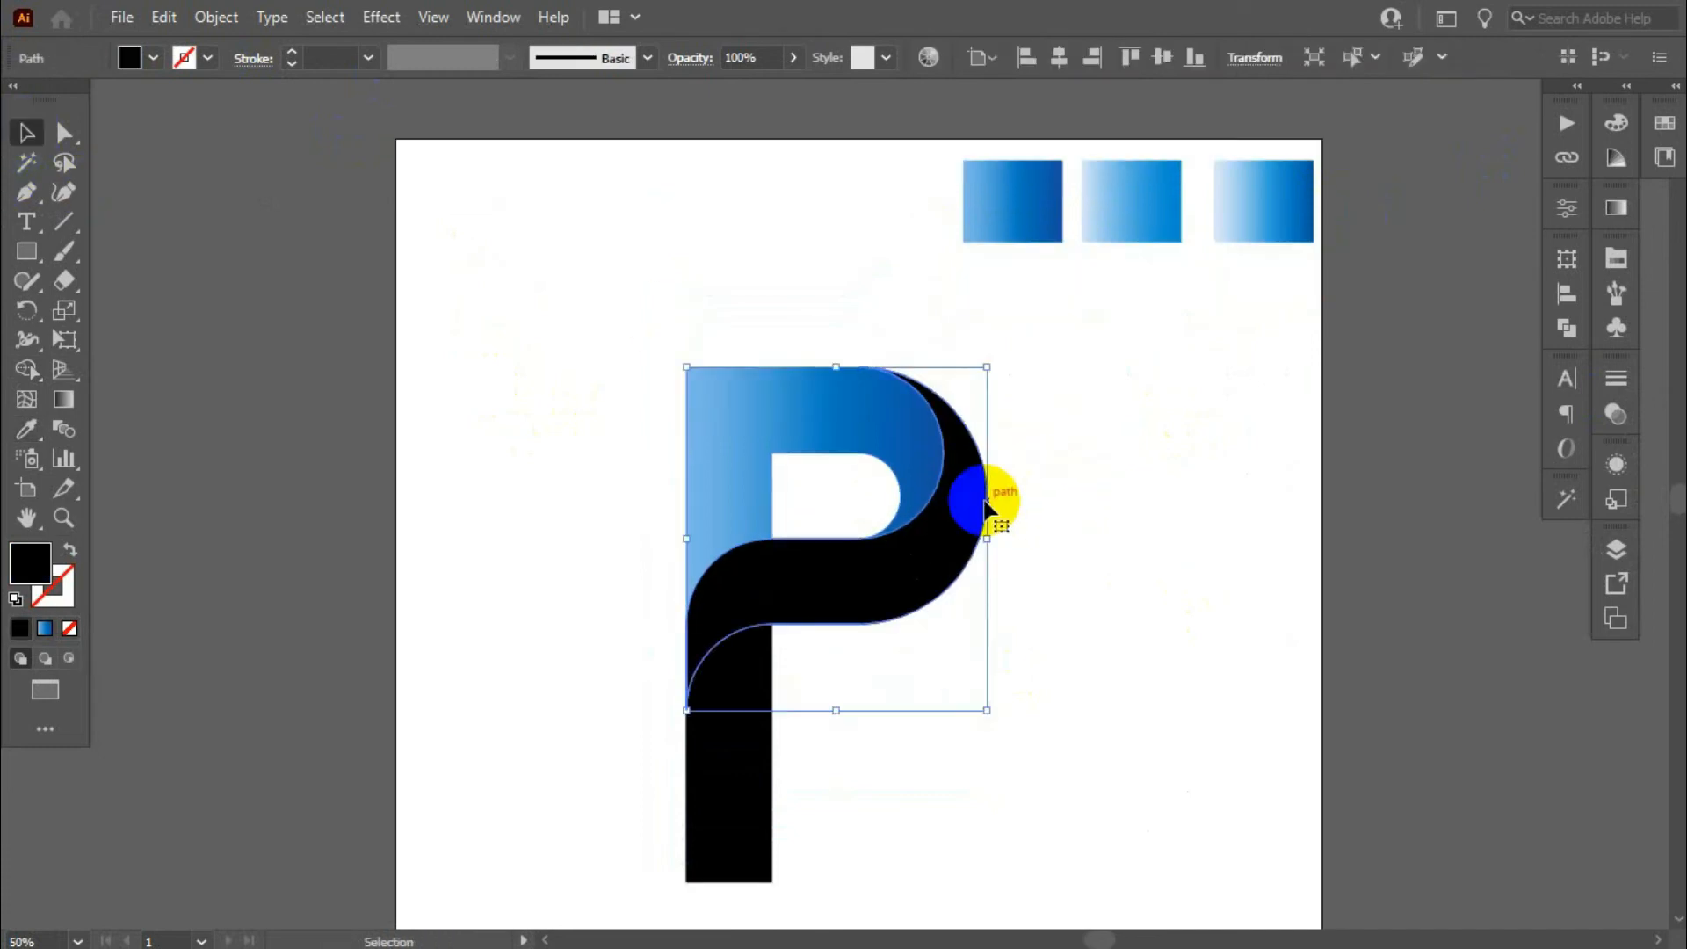
key(i)
click(1141, 215)
click(21, 136)
click(882, 710)
- Fill the P's lower stem with the light-to-dark blue gradient sampled from the third swatch square and deselect it
click(738, 746)
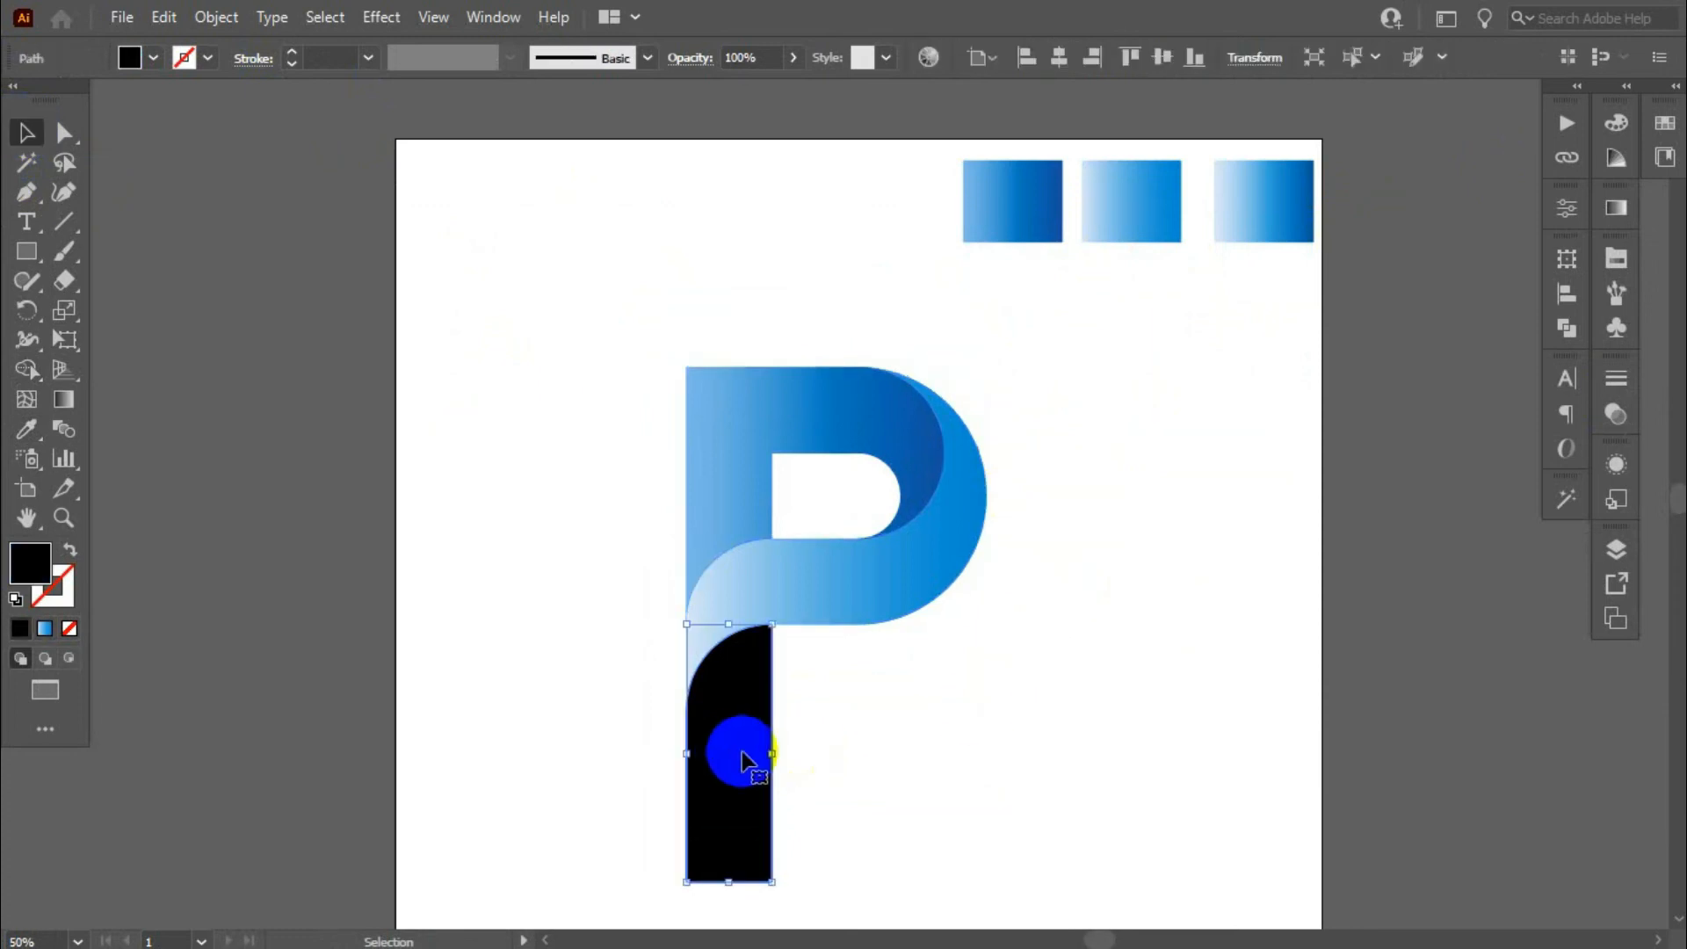
key(i)
click(1262, 189)
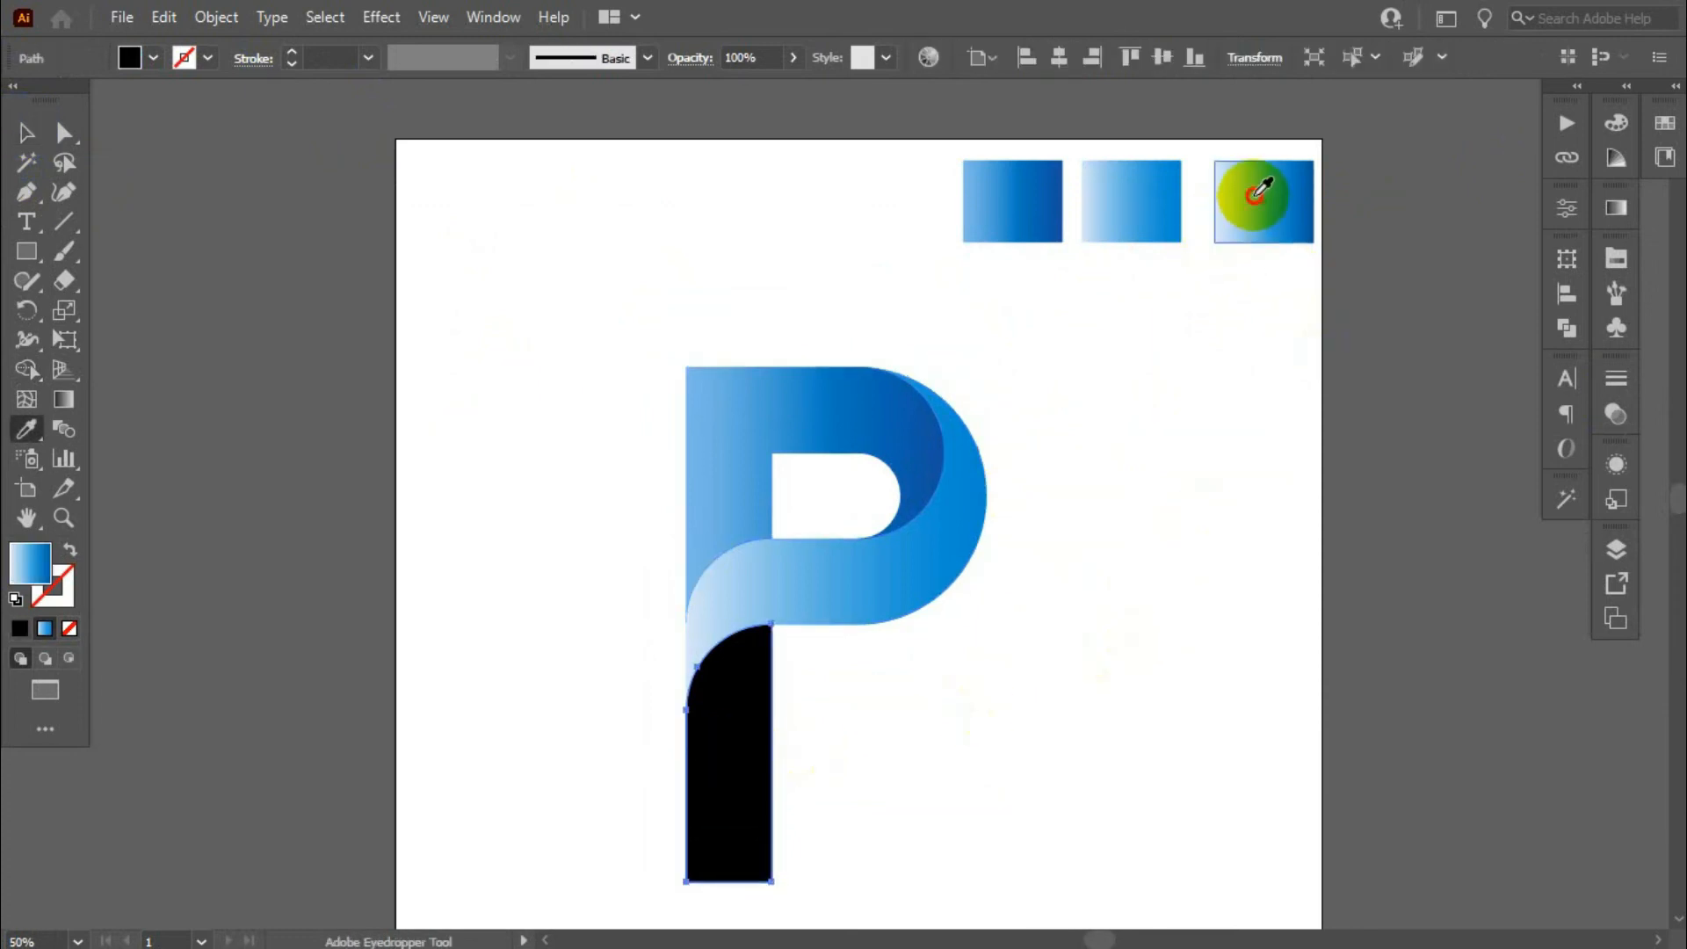
click(25, 134)
click(1094, 504)
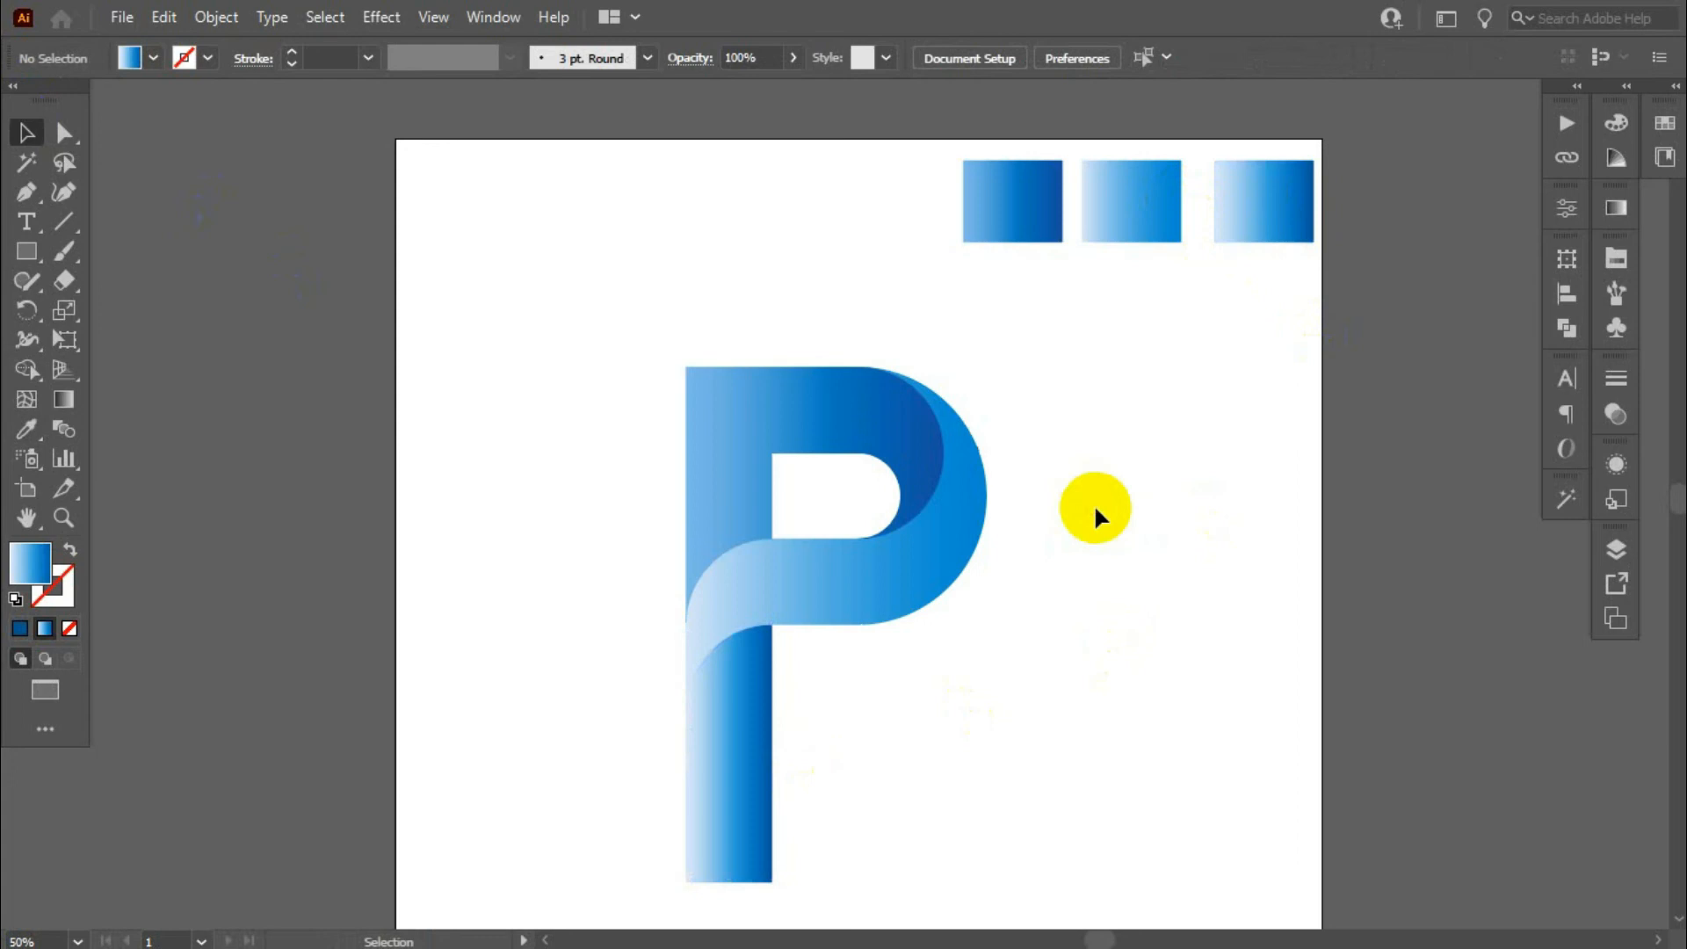
- Adjust the upper shape's gradient by shifting the light and middle color stops slightly toward the dark end and the dark stop inward
click(778, 398)
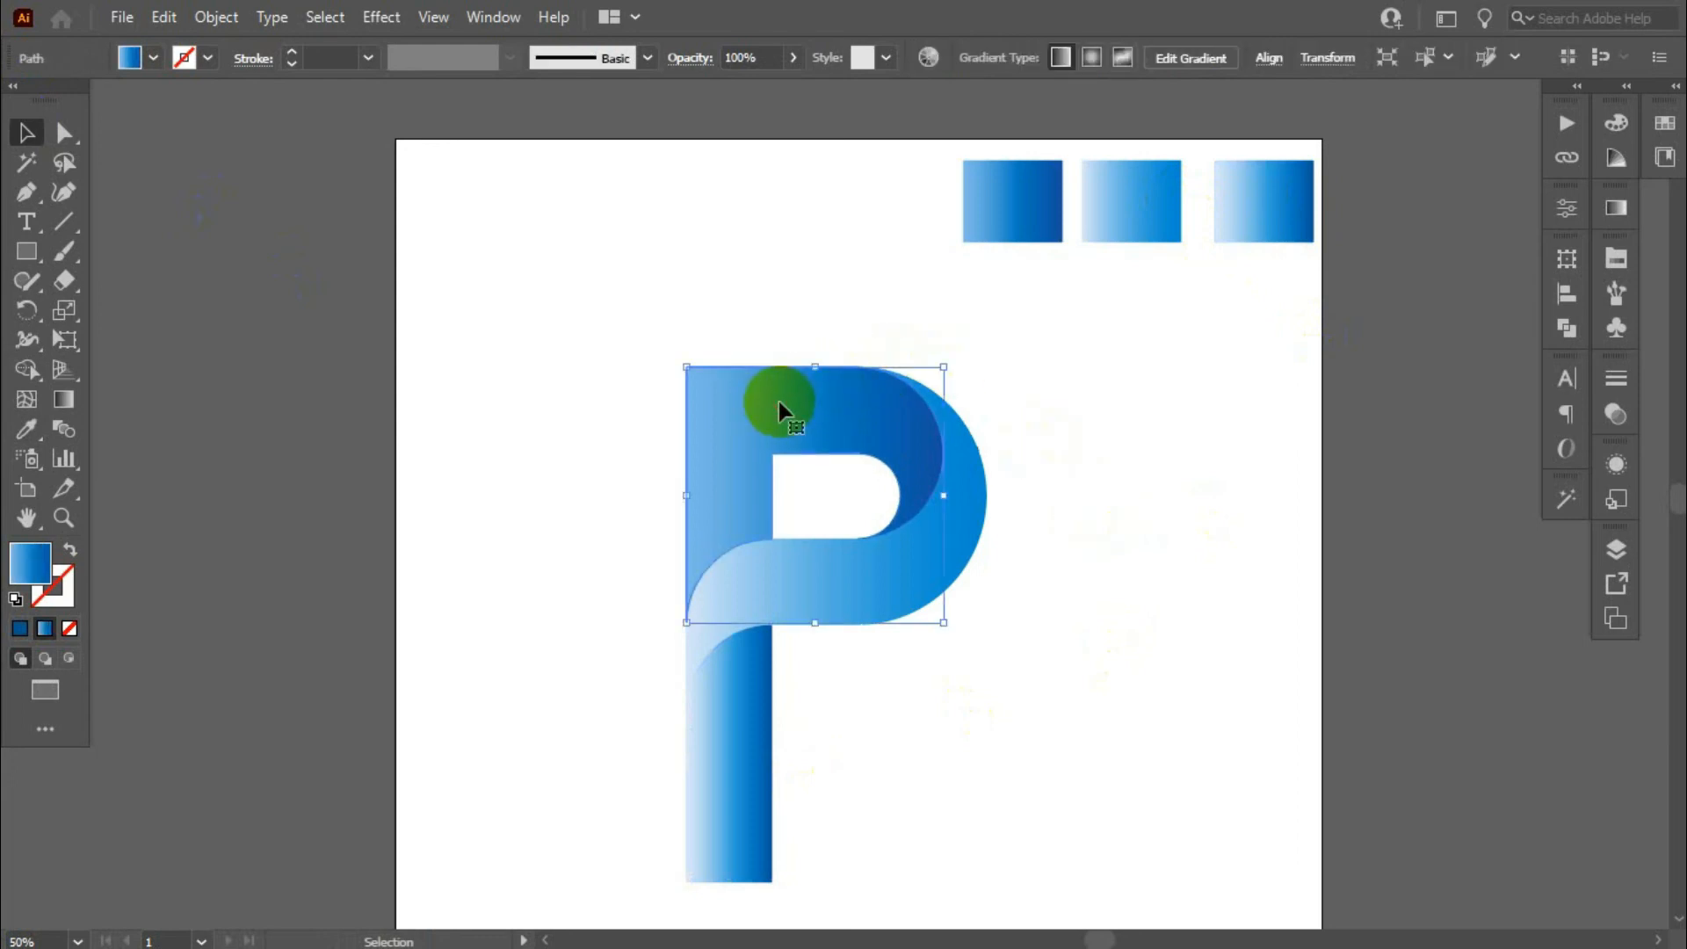
click(63, 400)
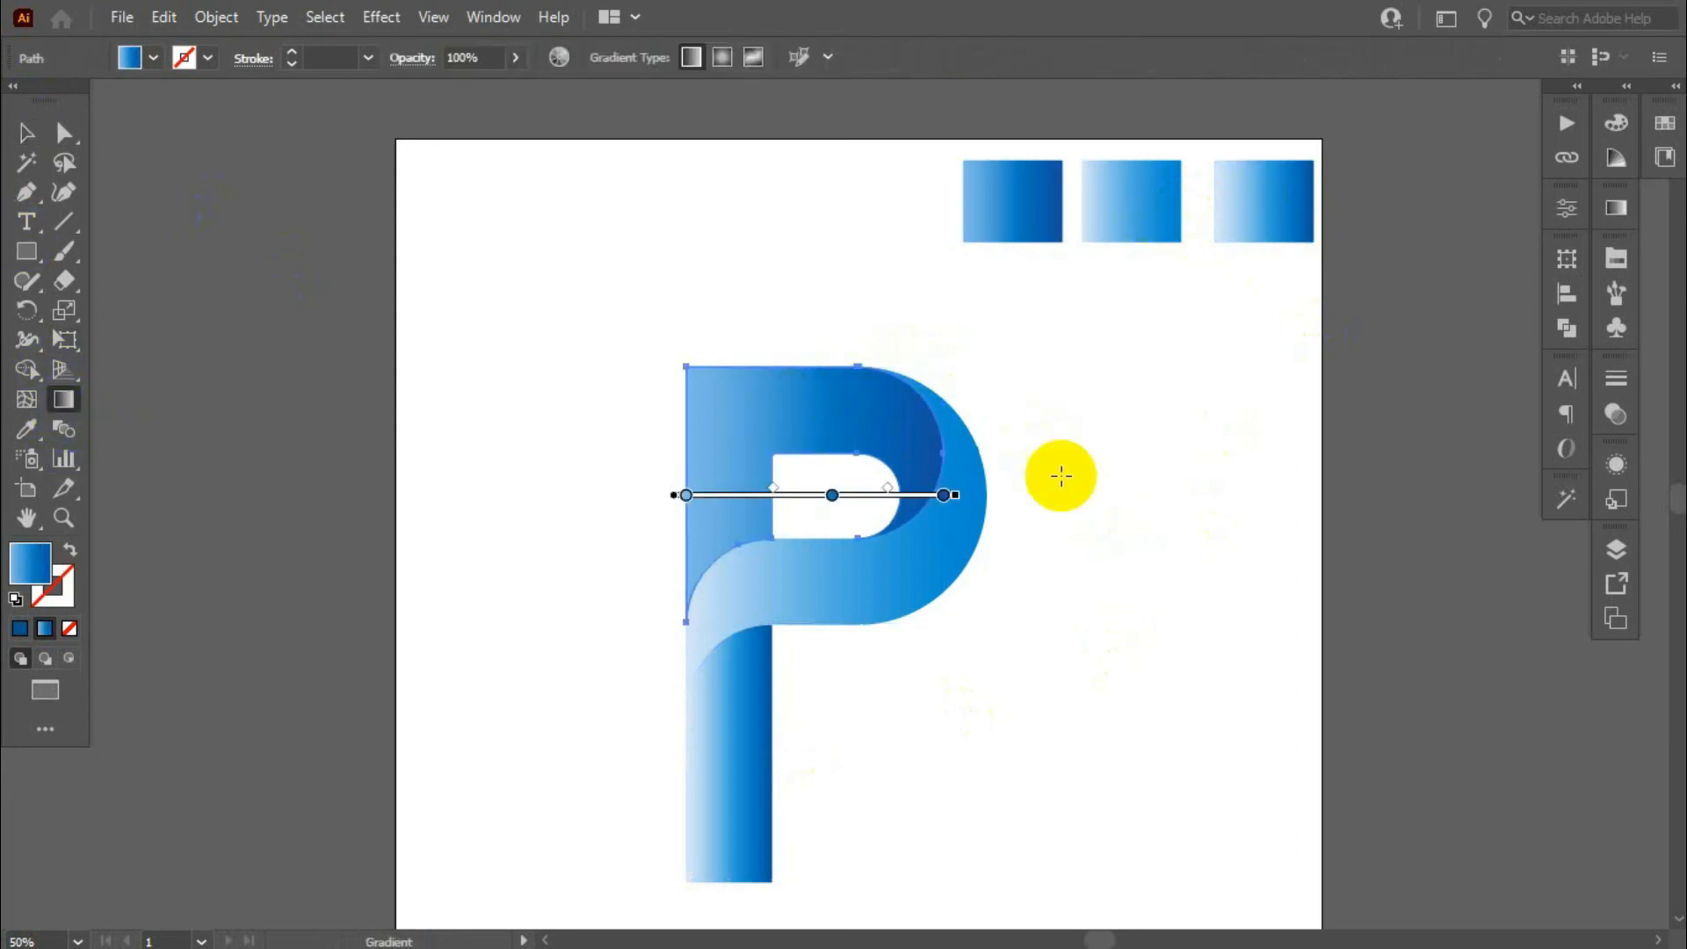
mouse_move(684, 497)
mouse_down()
mouse_move(742, 492)
mouse_move(698, 499)
mouse_up()
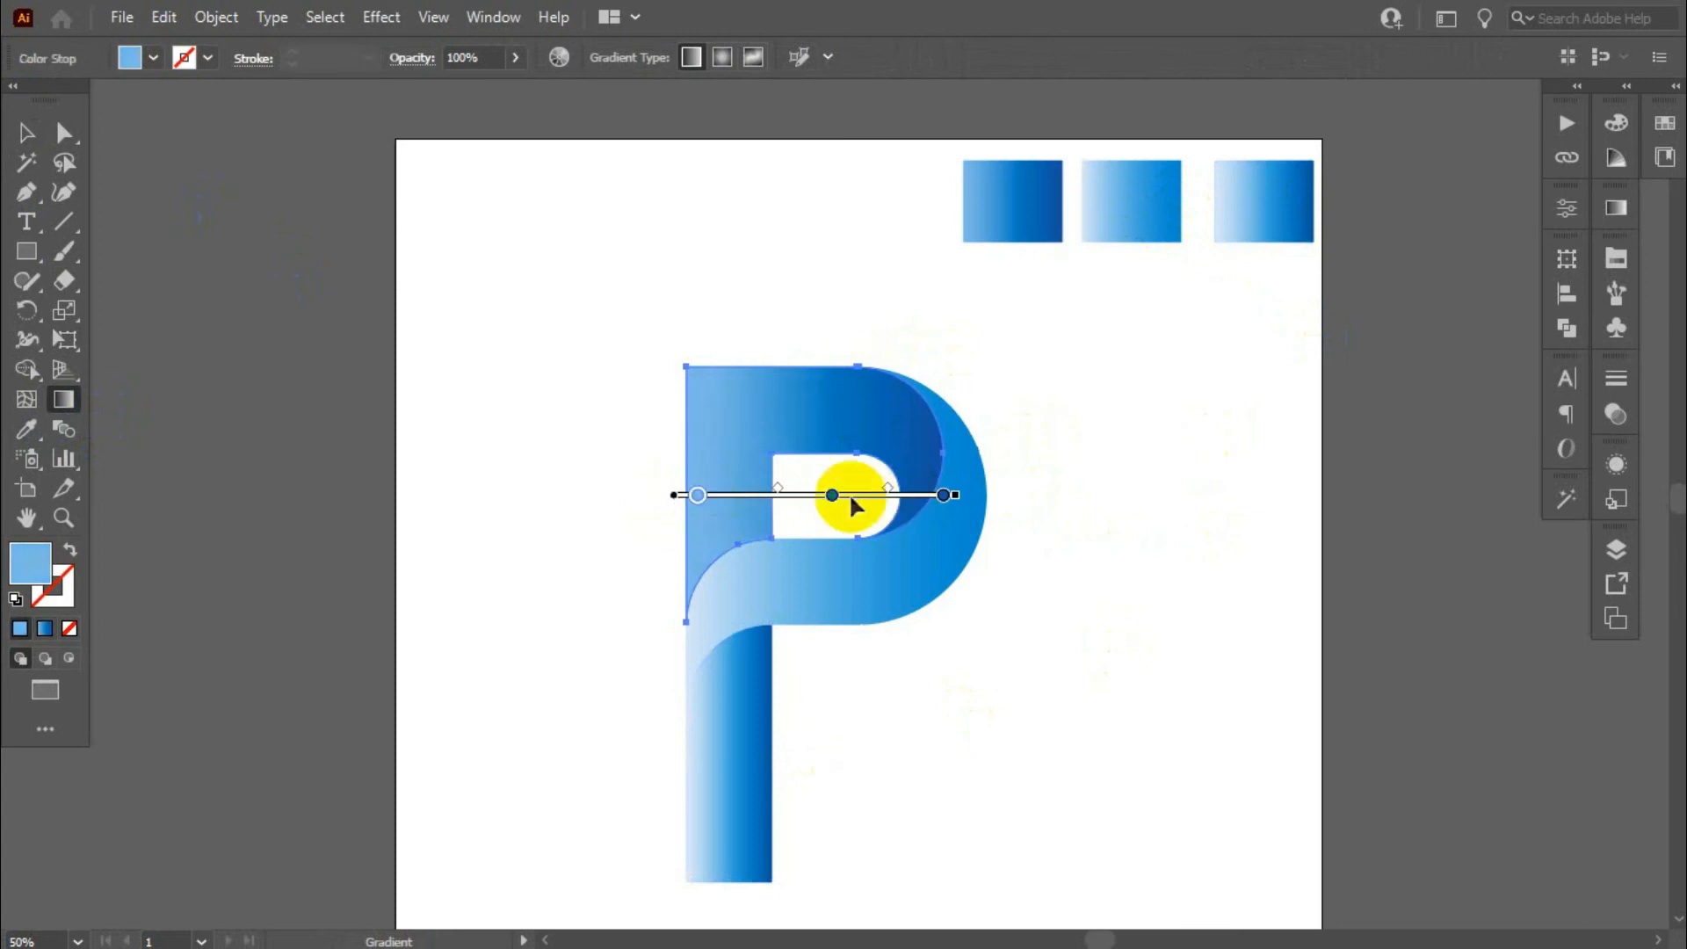
mouse_move(833, 508)
mouse_down()
mouse_move(752, 489)
mouse_move(867, 489)
mouse_move(849, 492)
mouse_up()
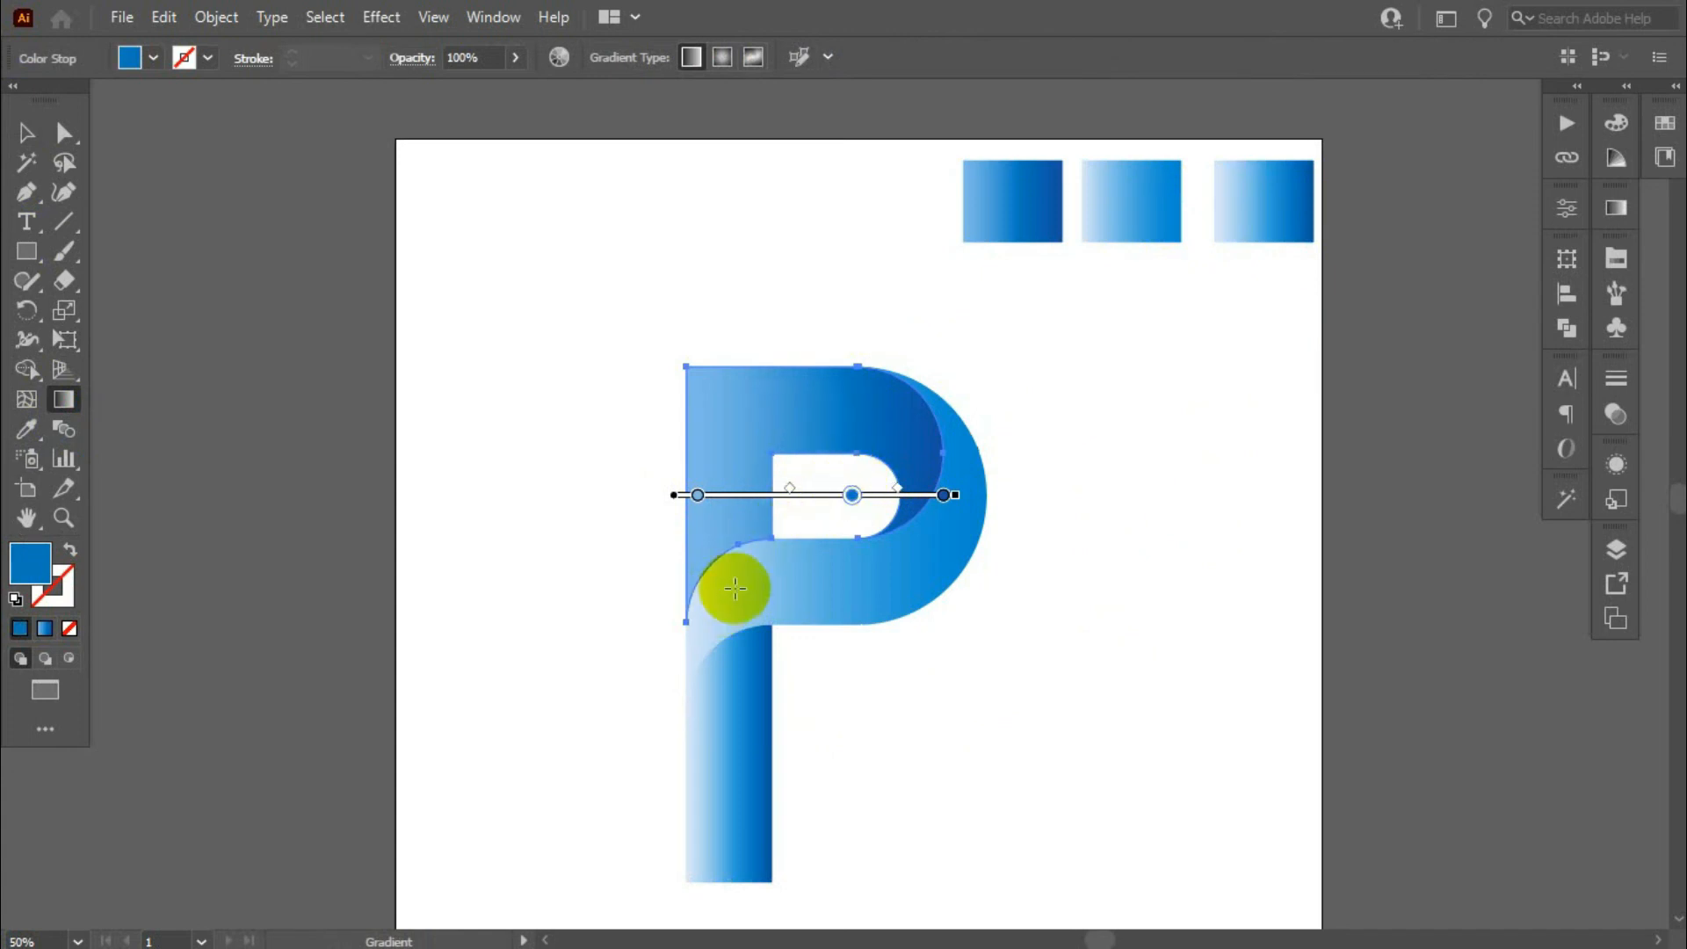
drag(953, 504, 933, 502)
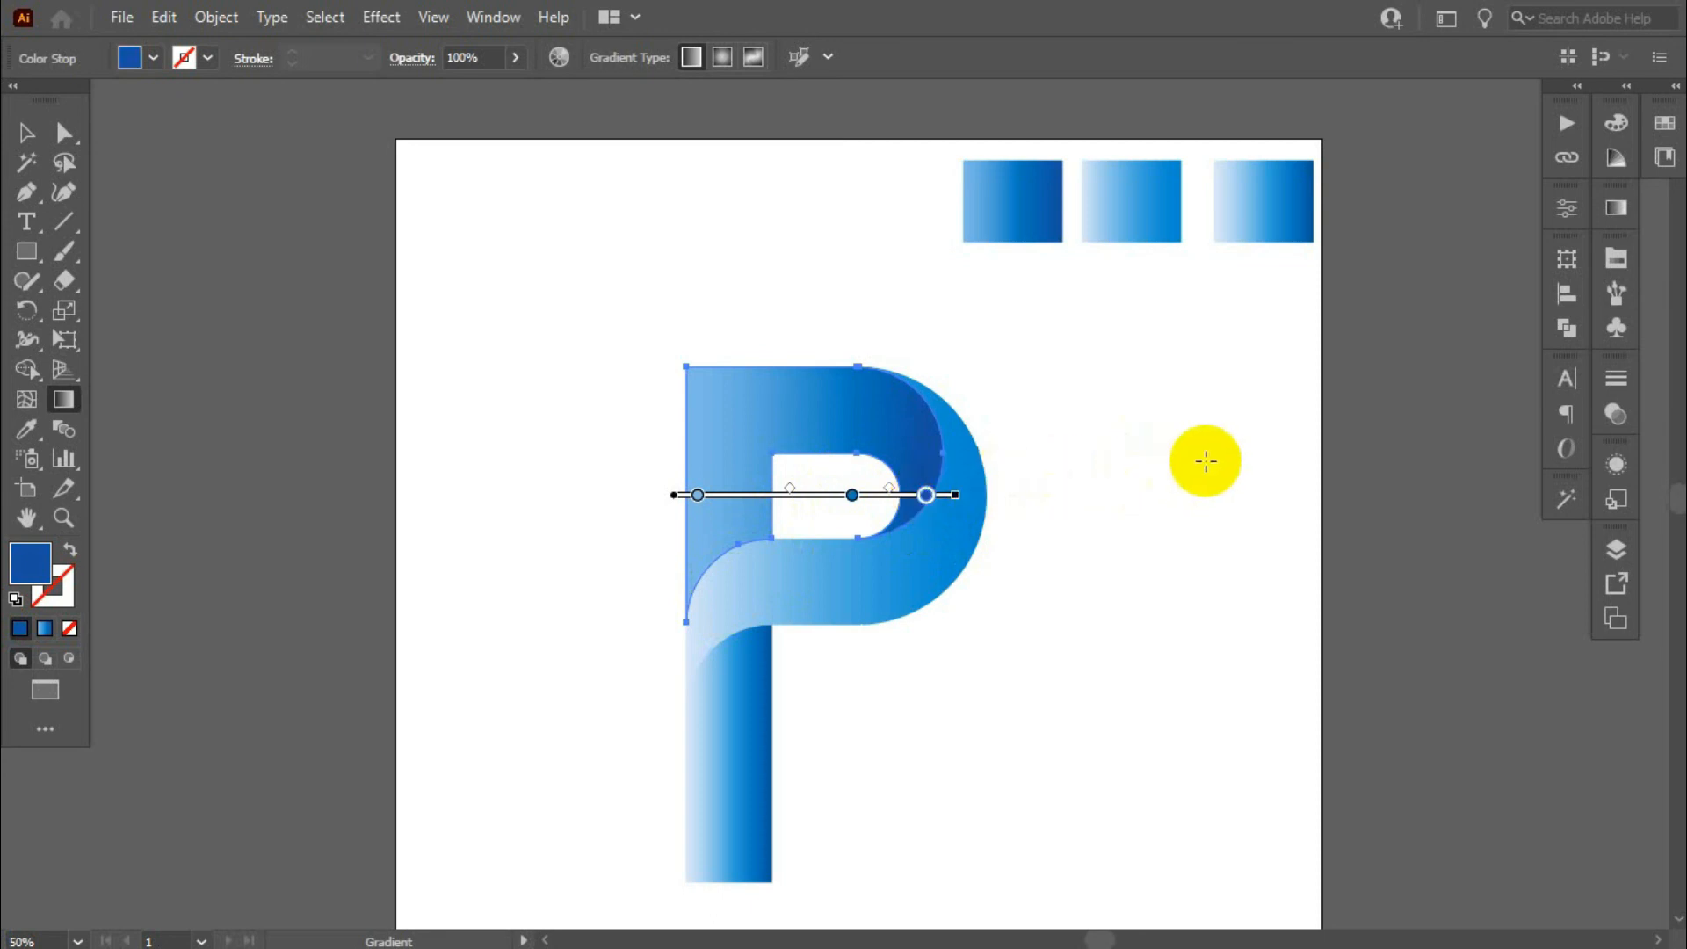
scroll(1133, 464, down, 3)
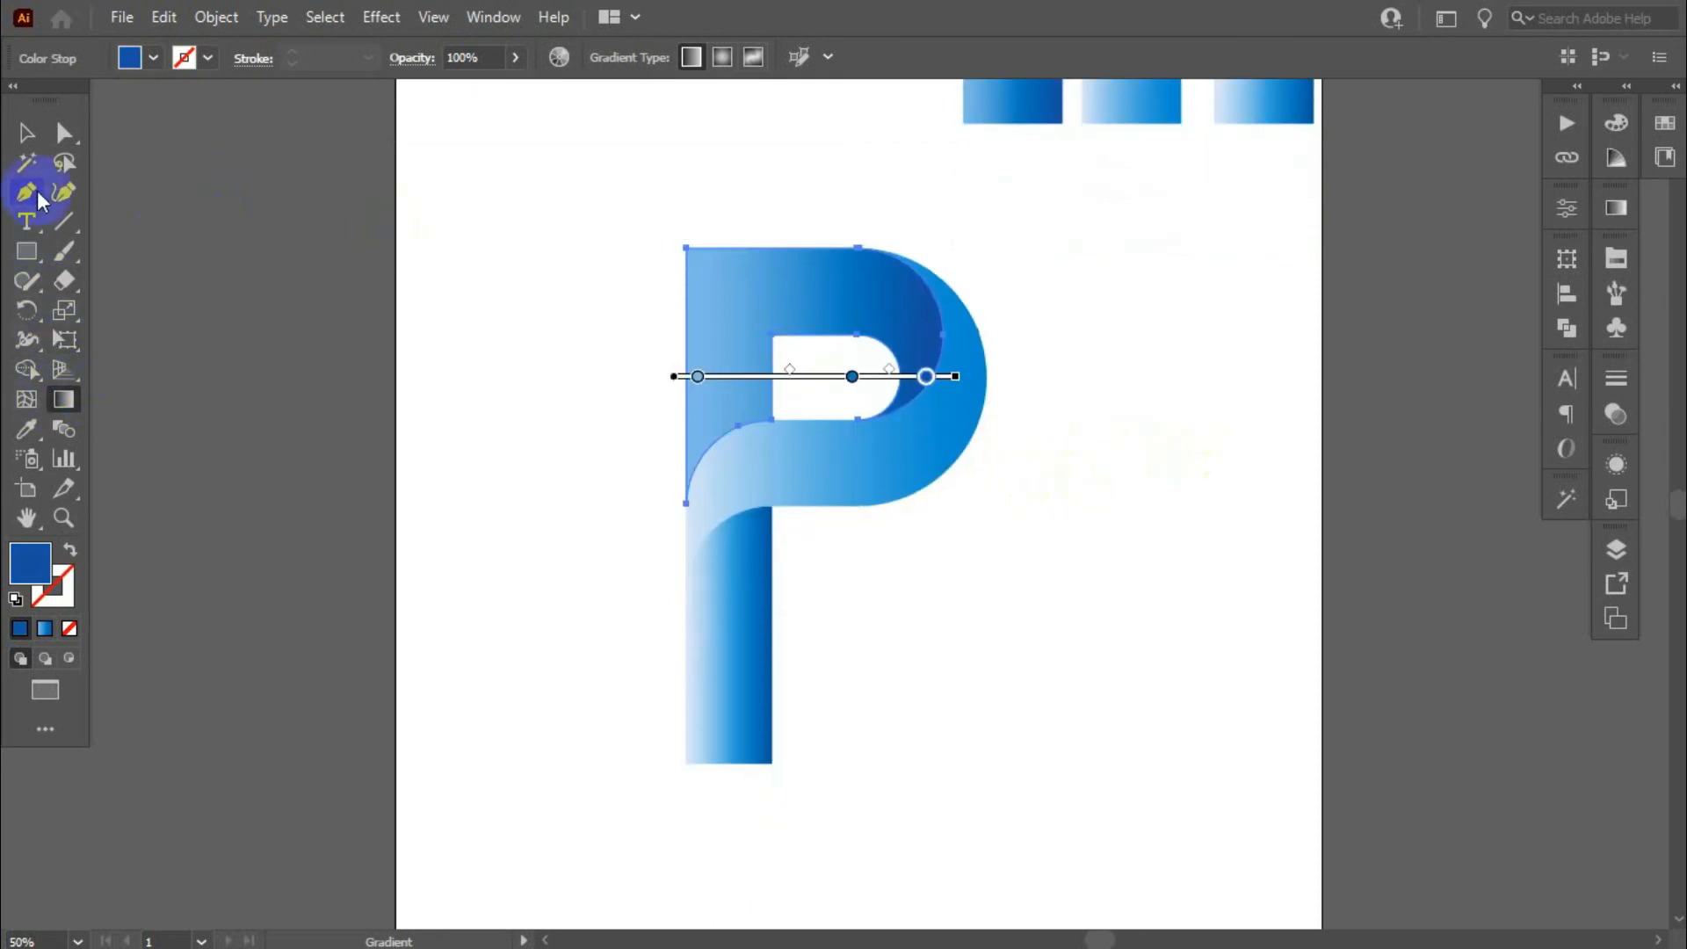
click(26, 133)
click(490, 569)
- Adjust the curved band's gradient by moving its midpoint close to the light end and its darker blue stop slightly inward
click(931, 453)
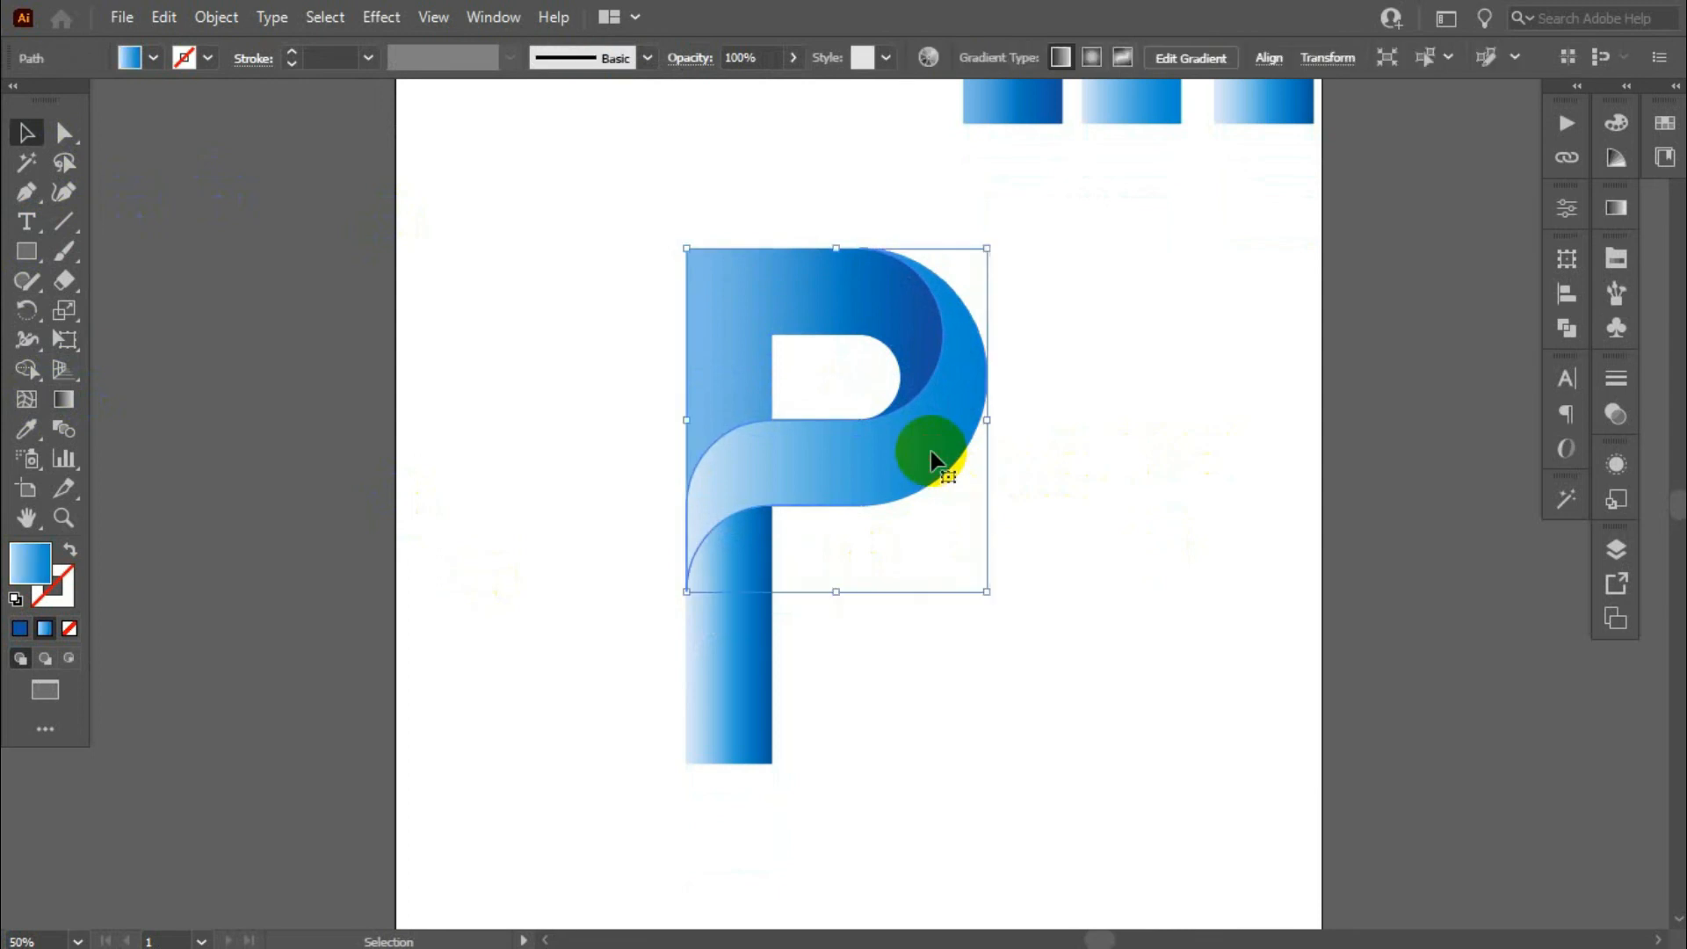
click(63, 399)
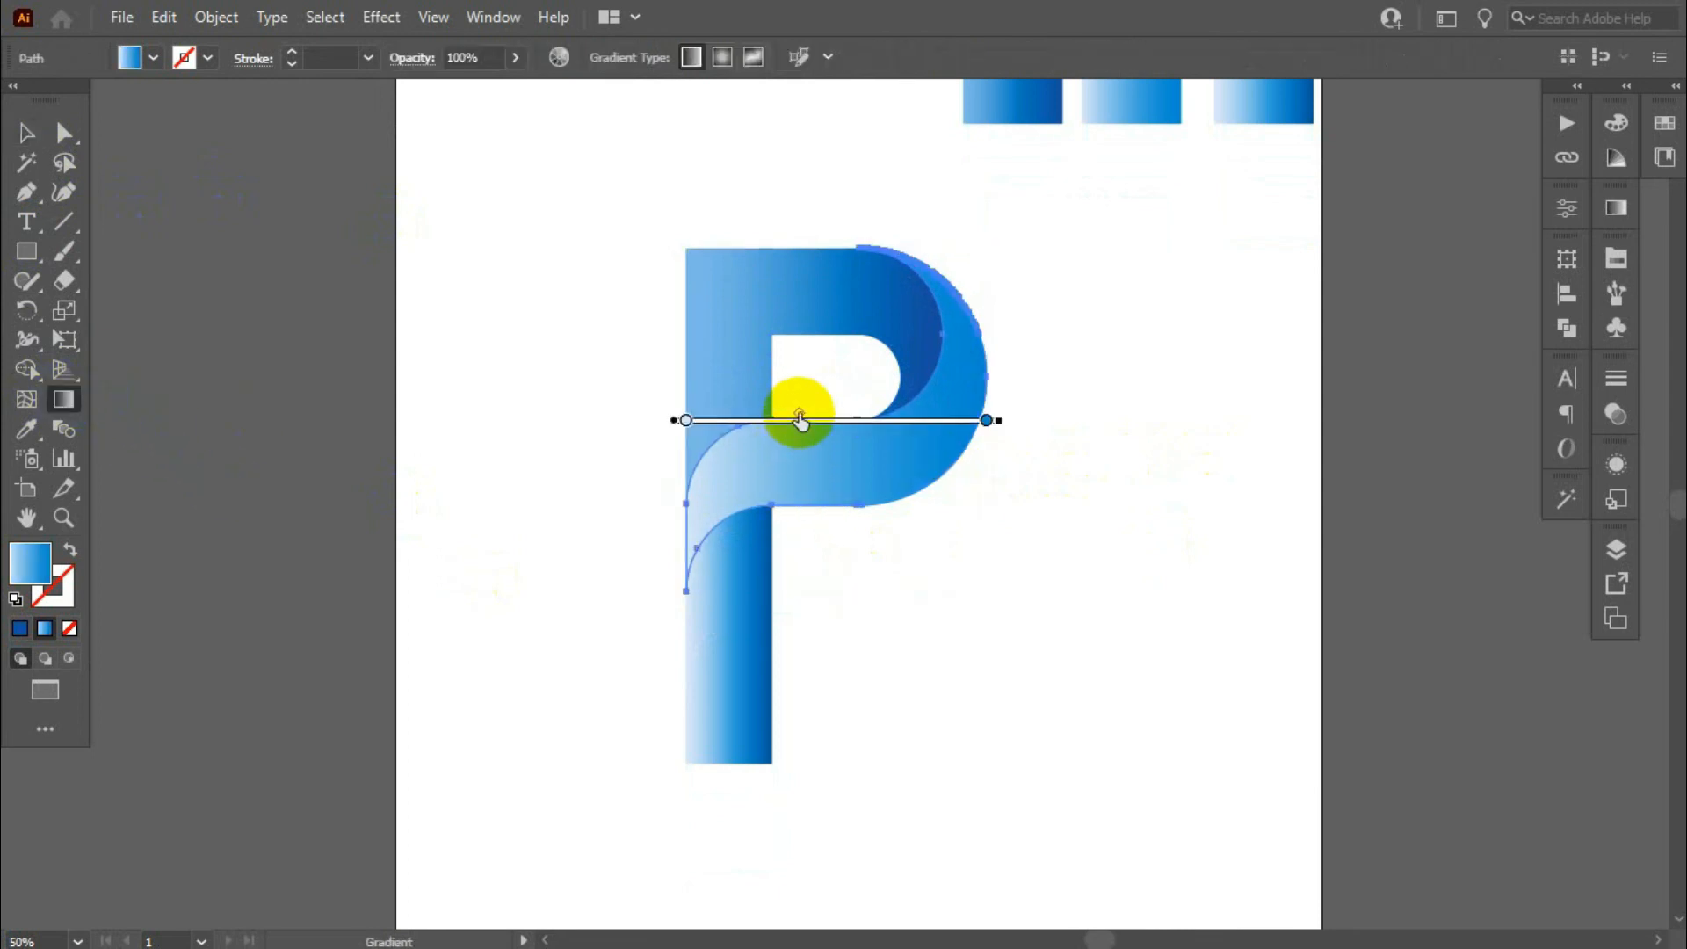
mouse_move(806, 415)
mouse_down()
mouse_move(882, 414)
mouse_move(736, 415)
mouse_up()
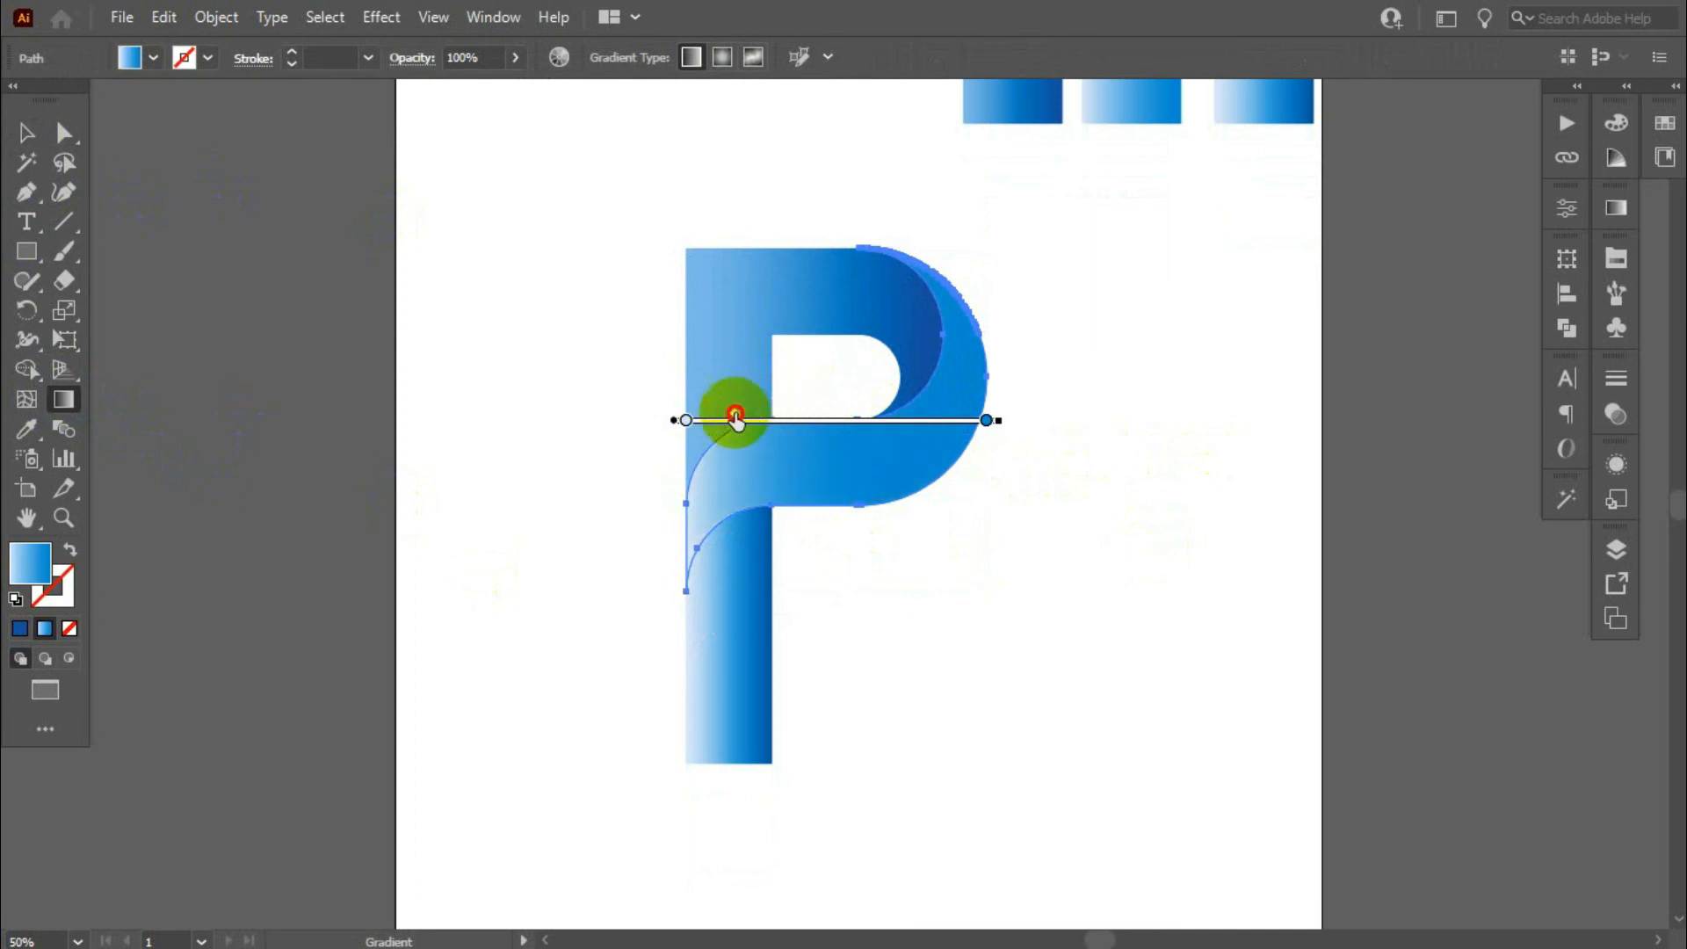
mouse_move(987, 419)
mouse_down()
mouse_move(938, 417)
mouse_move(1044, 415)
mouse_move(960, 420)
mouse_up()
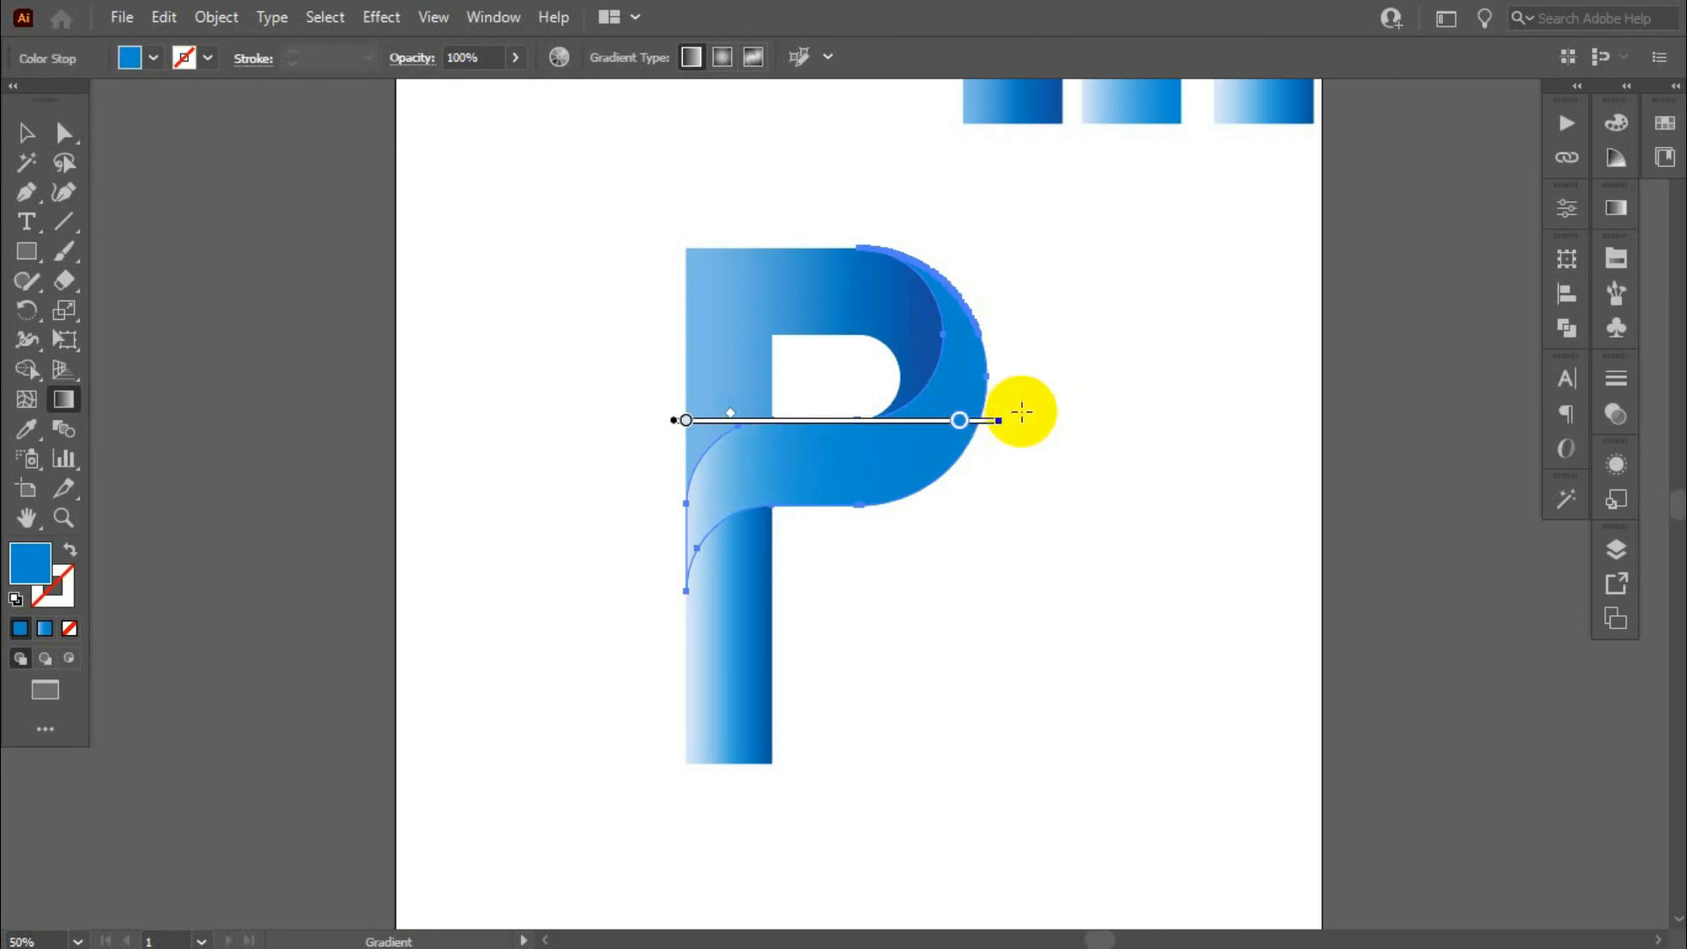